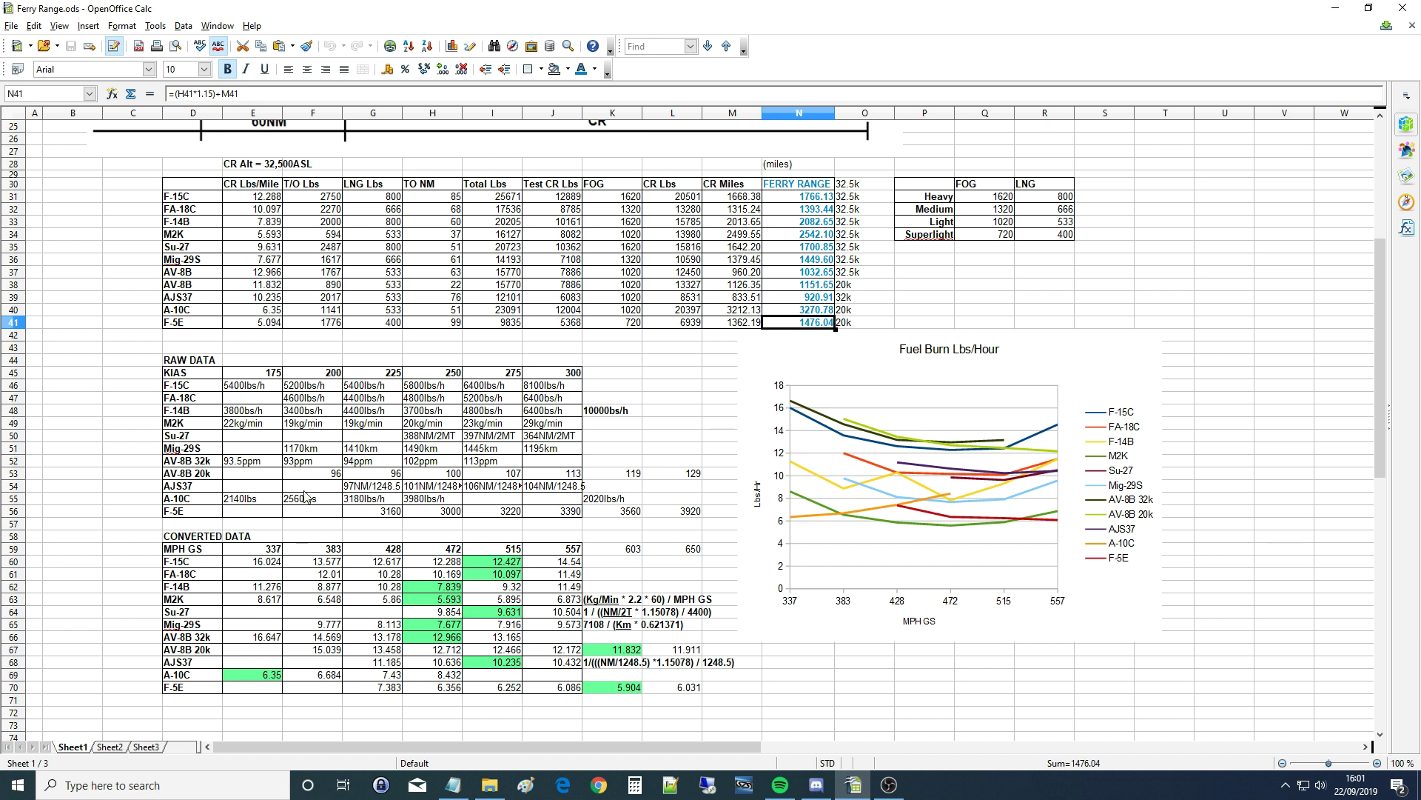
Change the AJS37 altitude label in O39 from 32k to 32.5k.
left_click(659, 426)
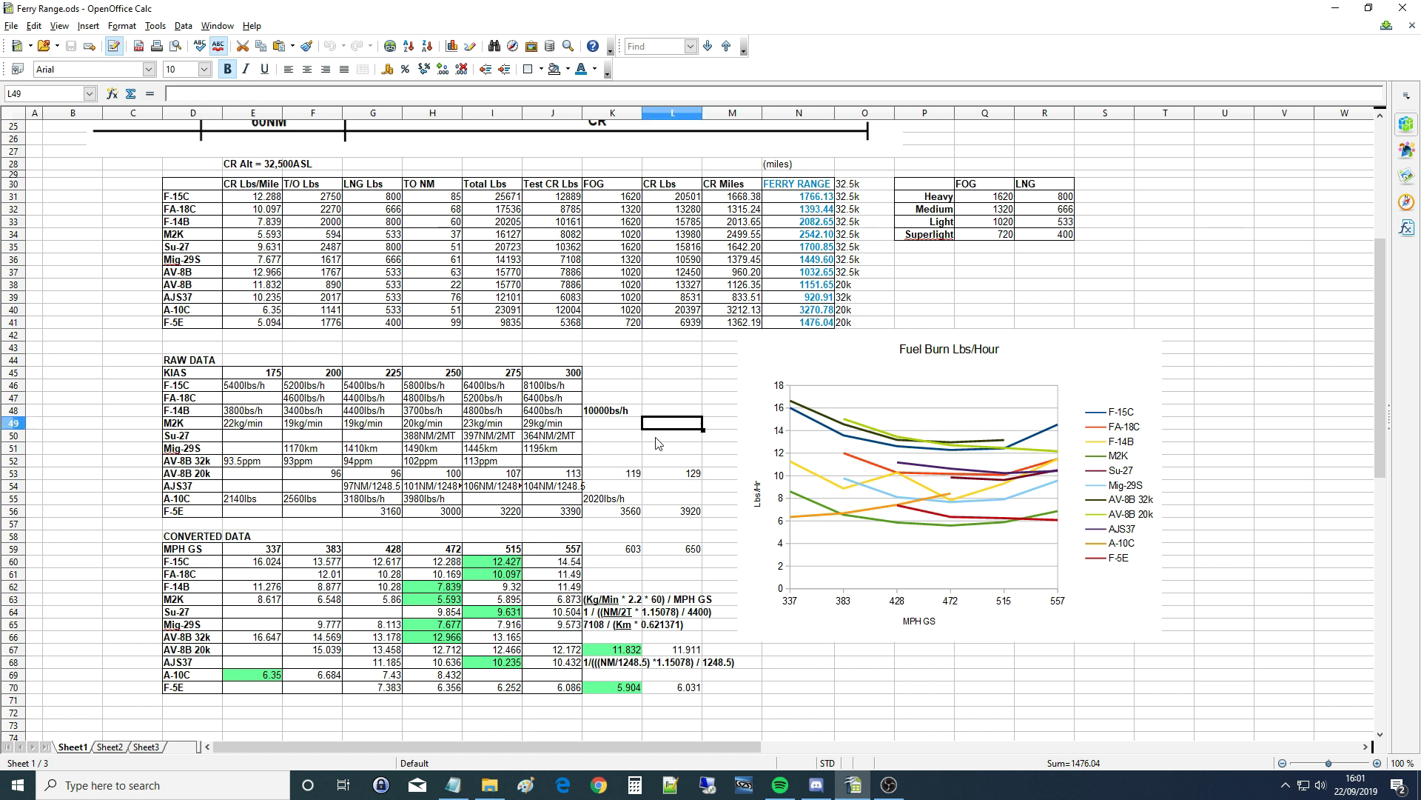
left_click(650, 448)
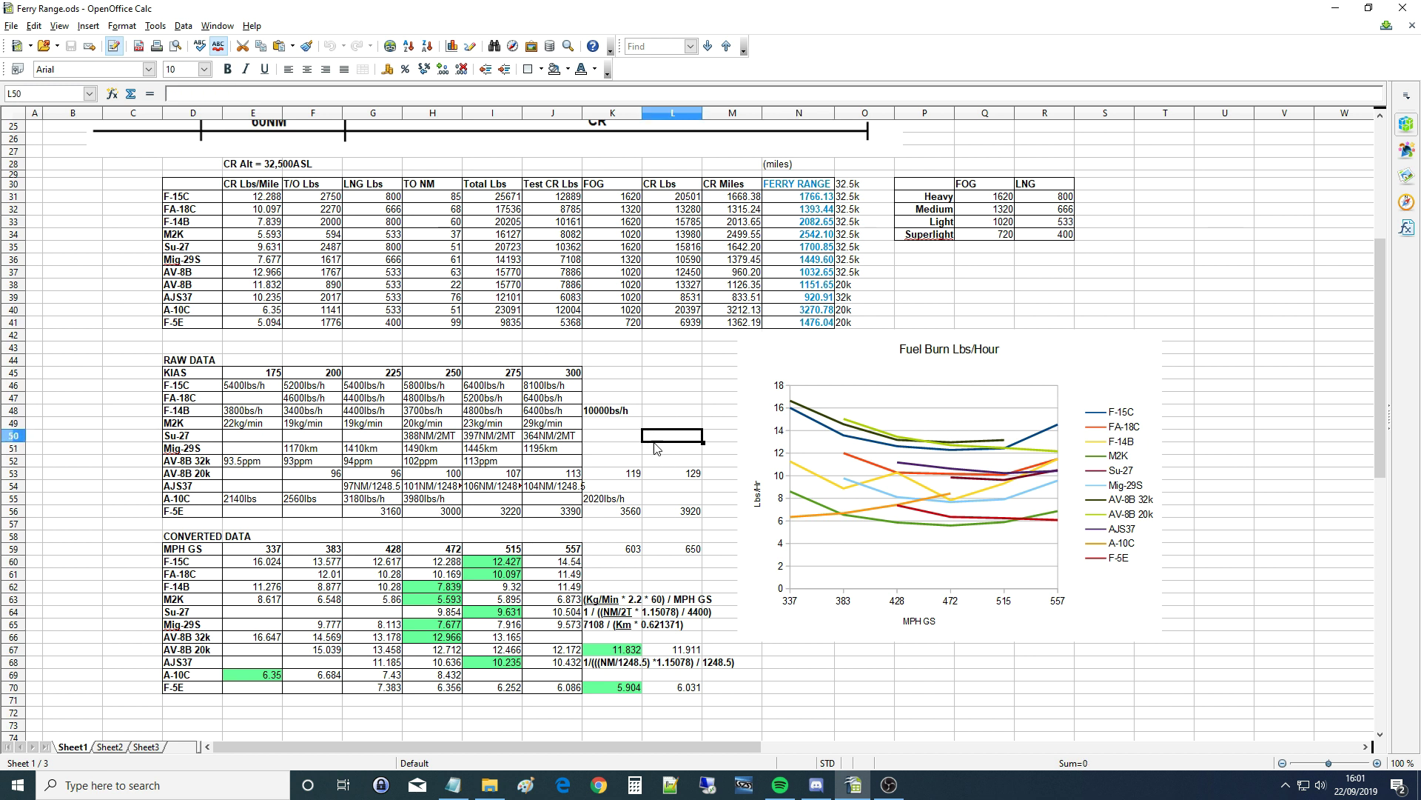
left_click(652, 452)
double_click(846, 297)
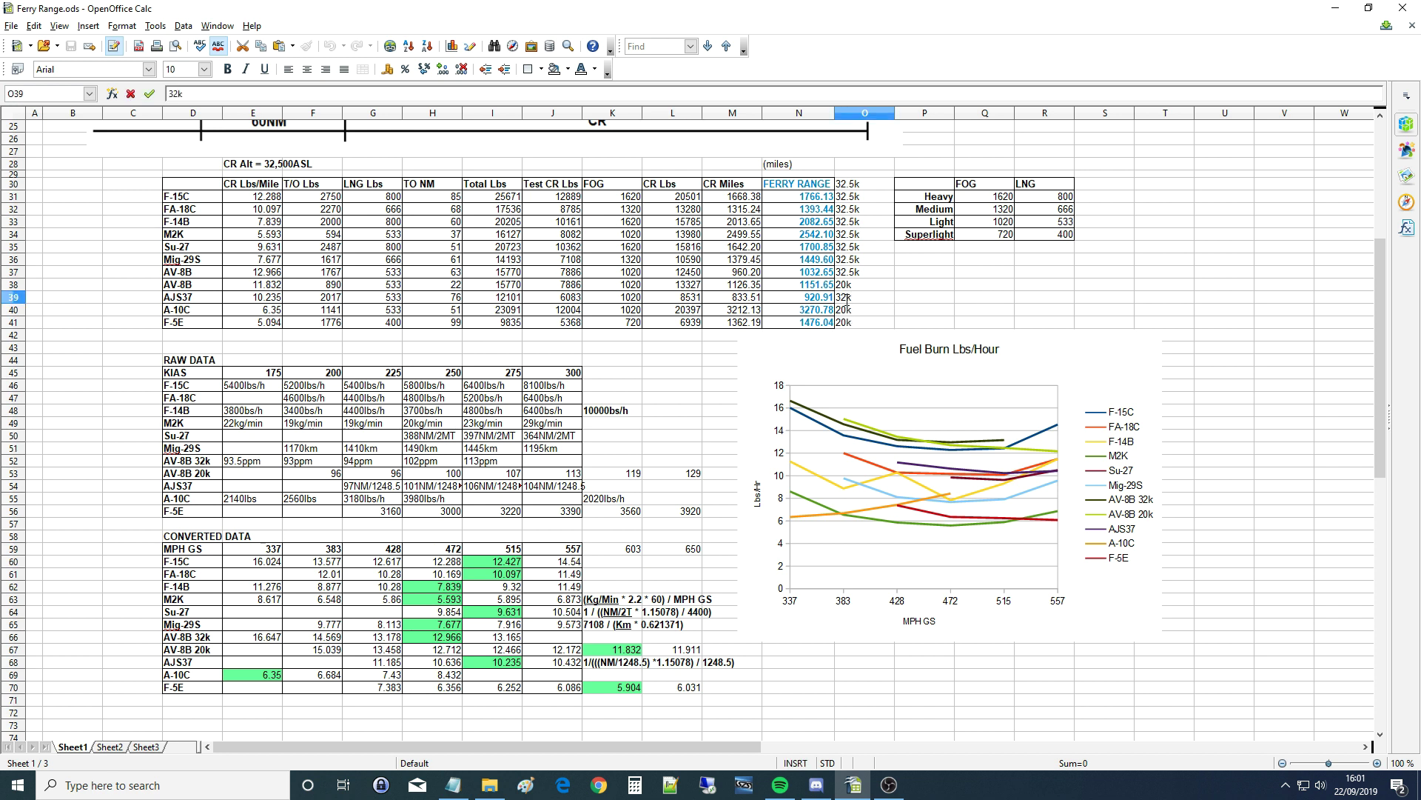
type(".5")
key("Return")
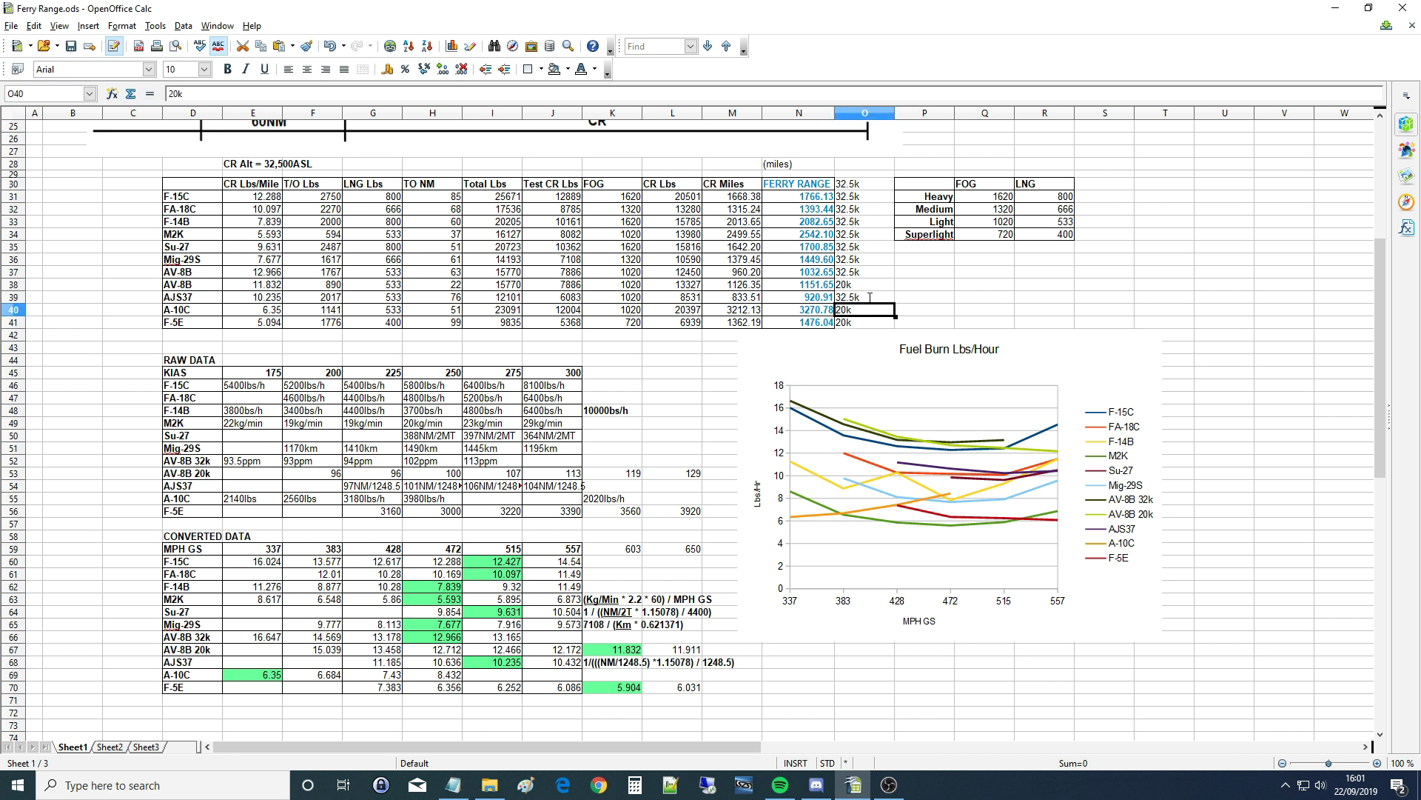
Review the Su-27, AV-8B, A-10C and F-5E altitude labels.
left_click(860, 249)
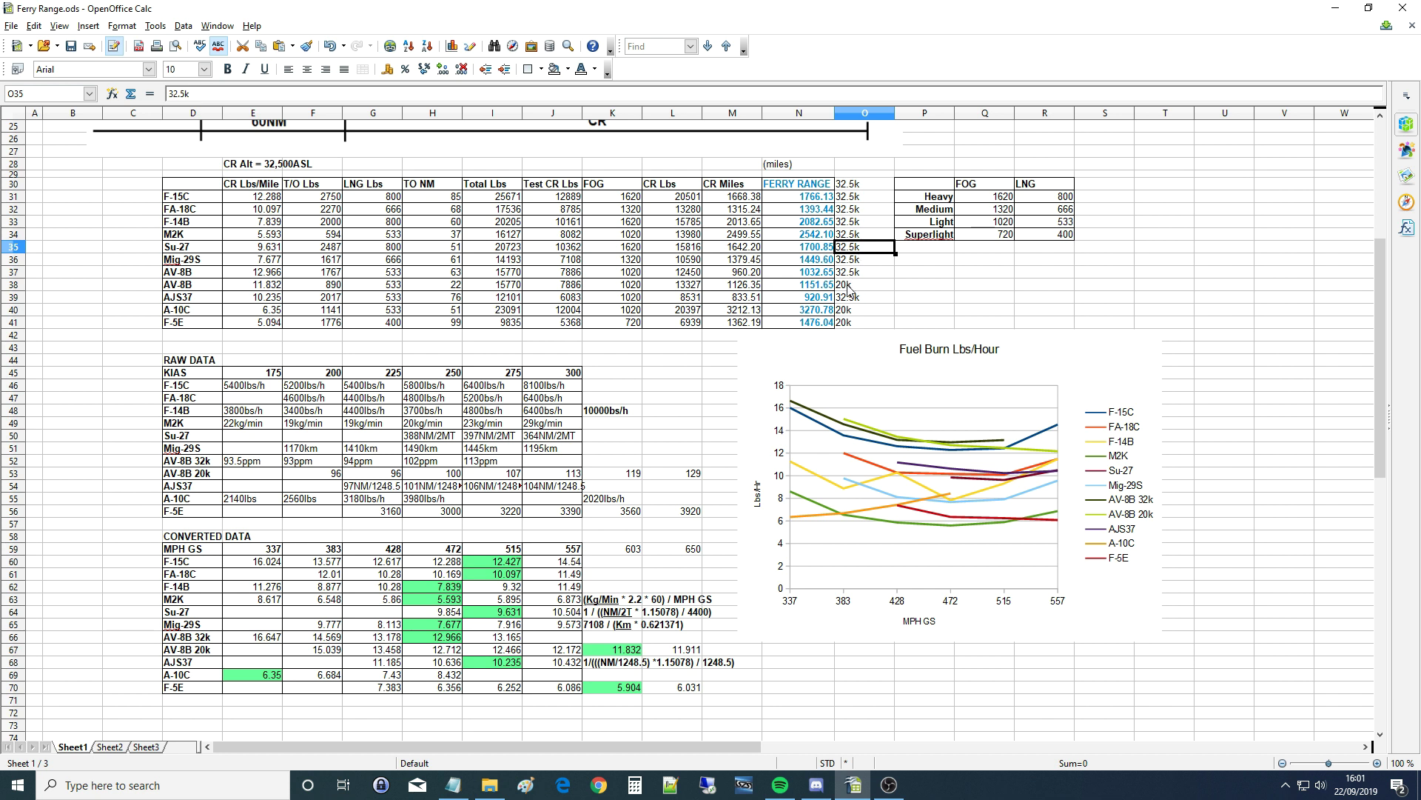
left_click(847, 285)
left_click(847, 311)
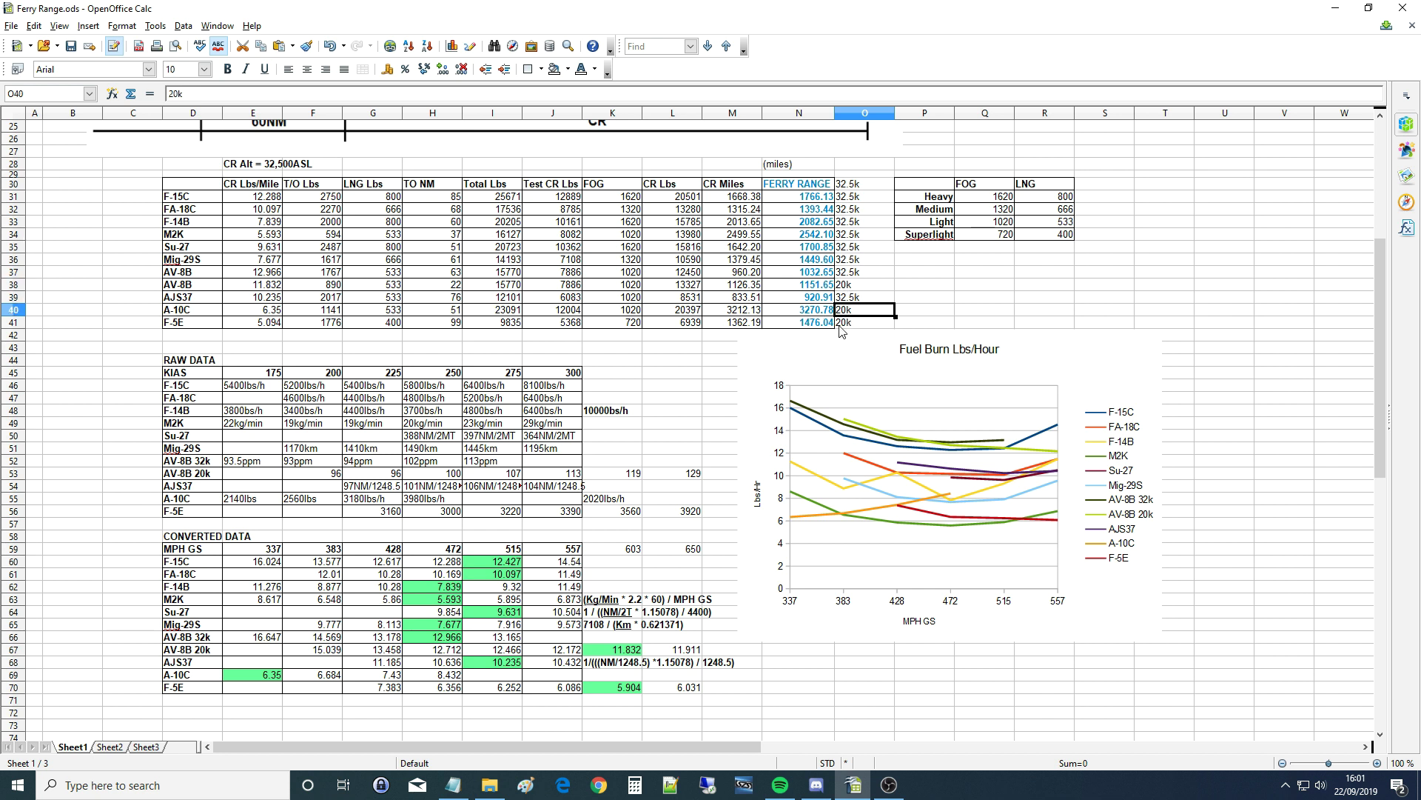
left_click(850, 325)
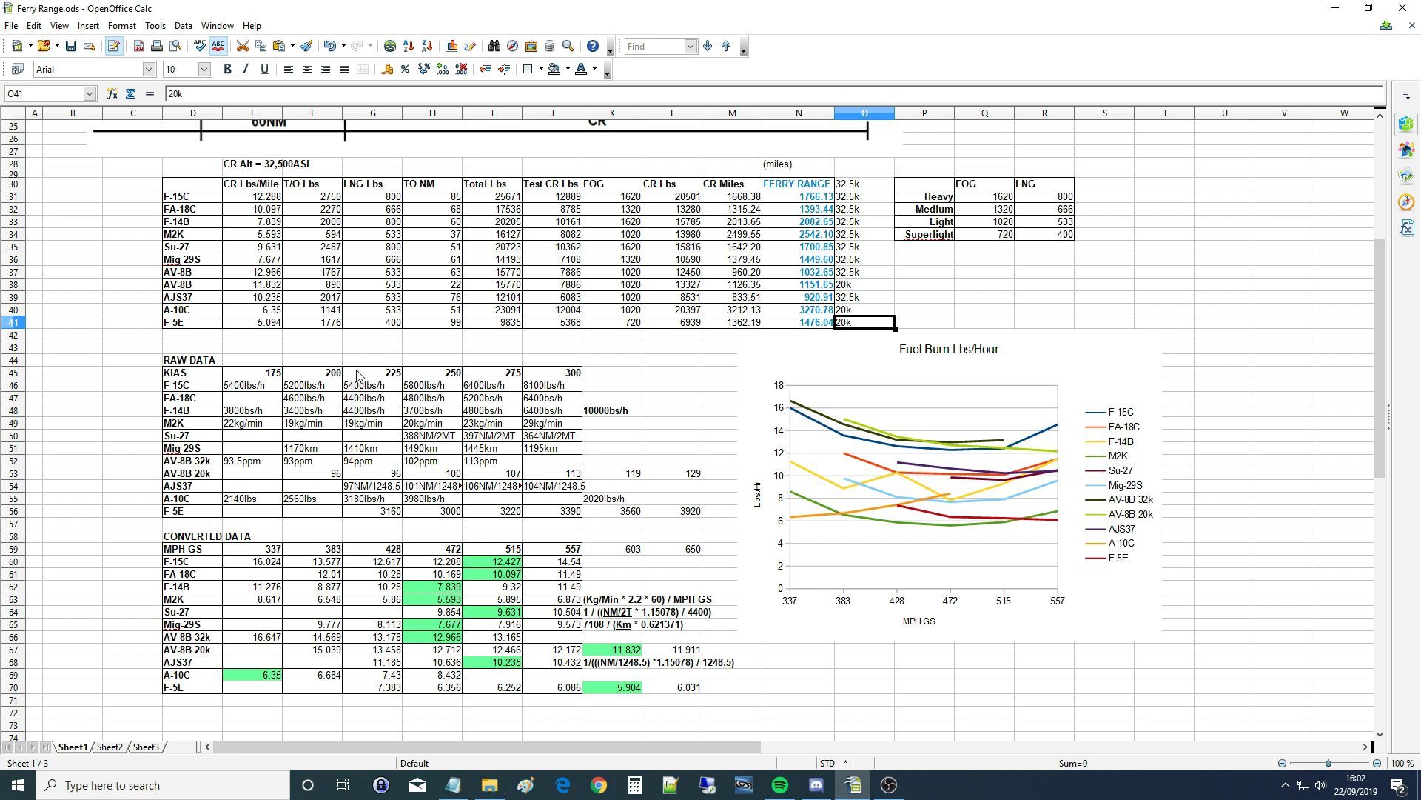
Review the raw KIAS header, speeds 175 and 200, and the converted MPH GS value 383.
left_click(178, 378)
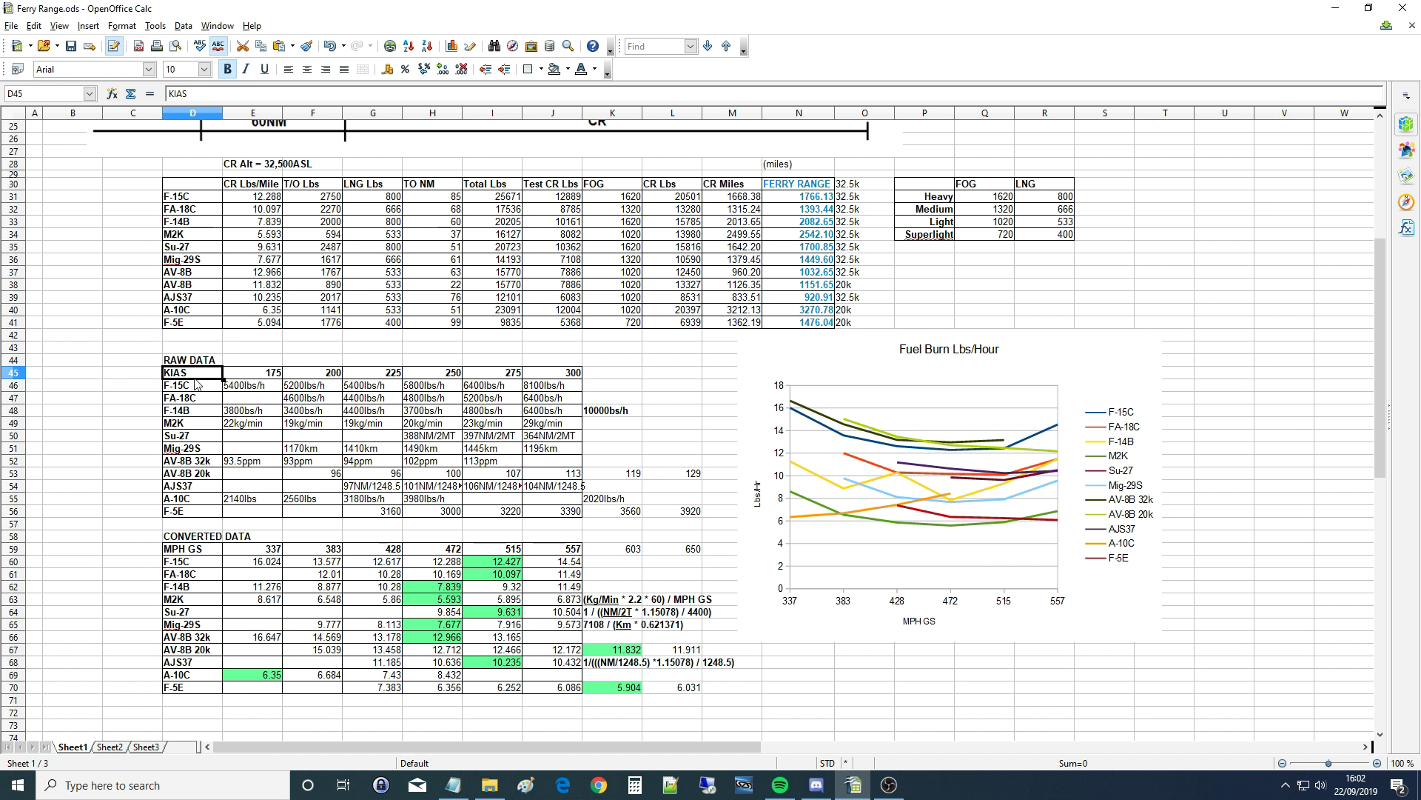
left_click(276, 378)
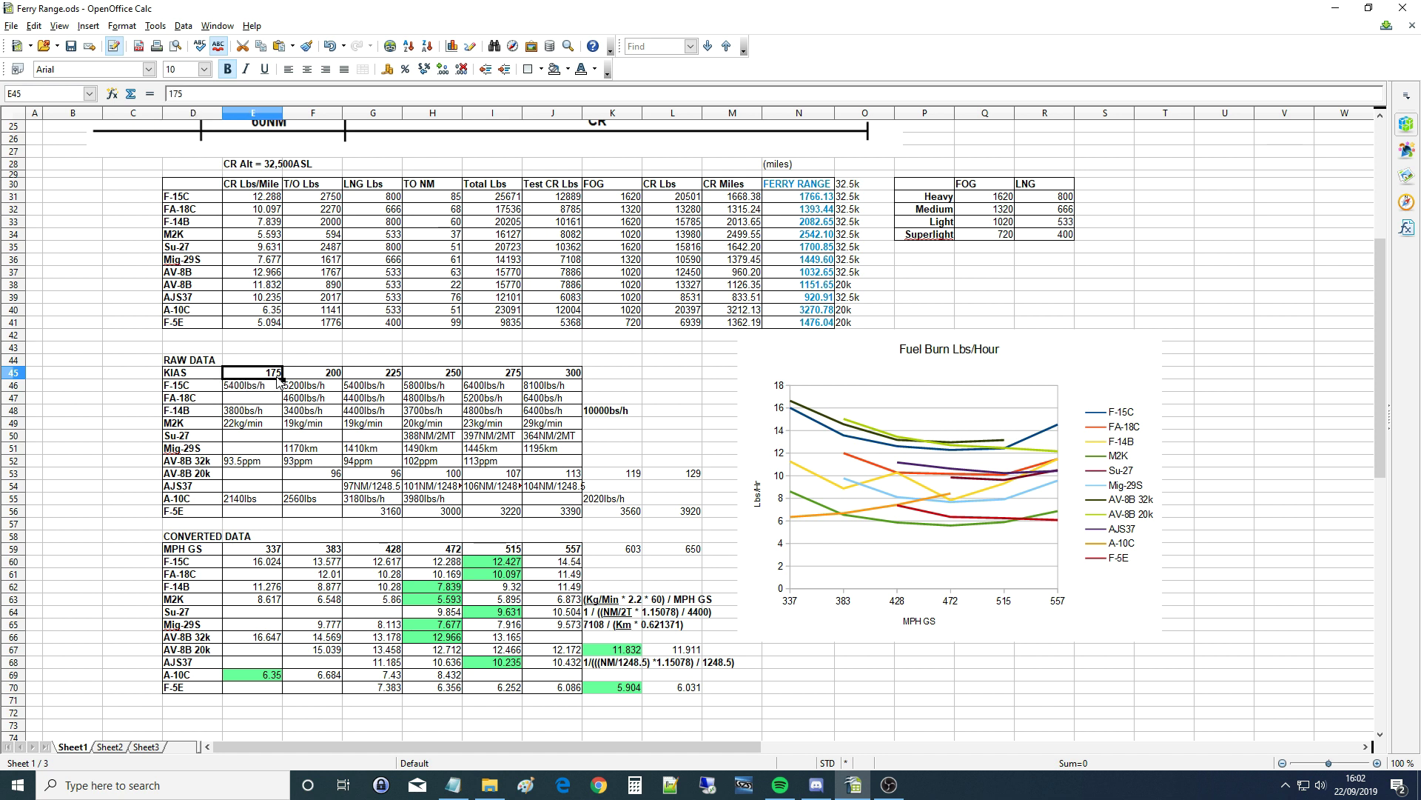
left_click(329, 378)
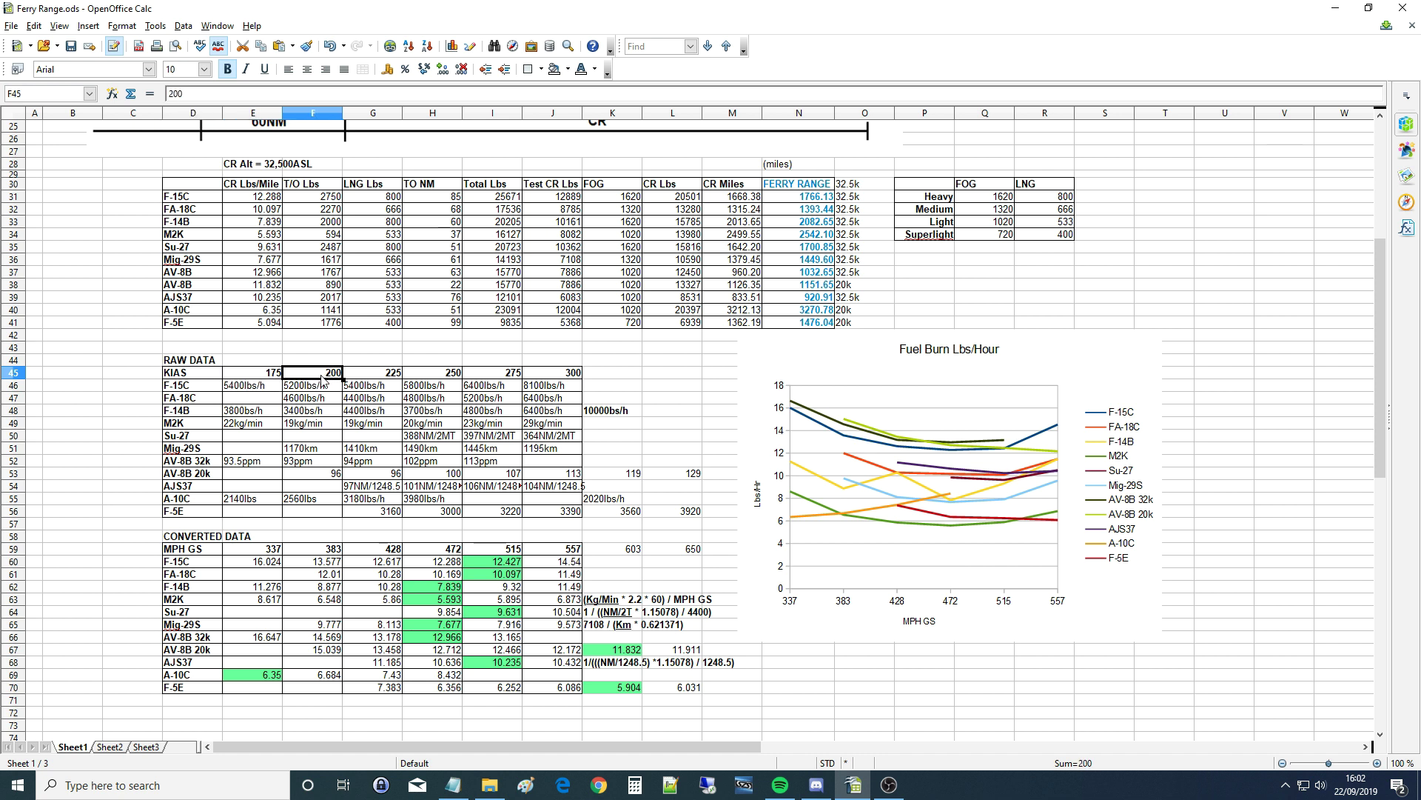
left_click(335, 553)
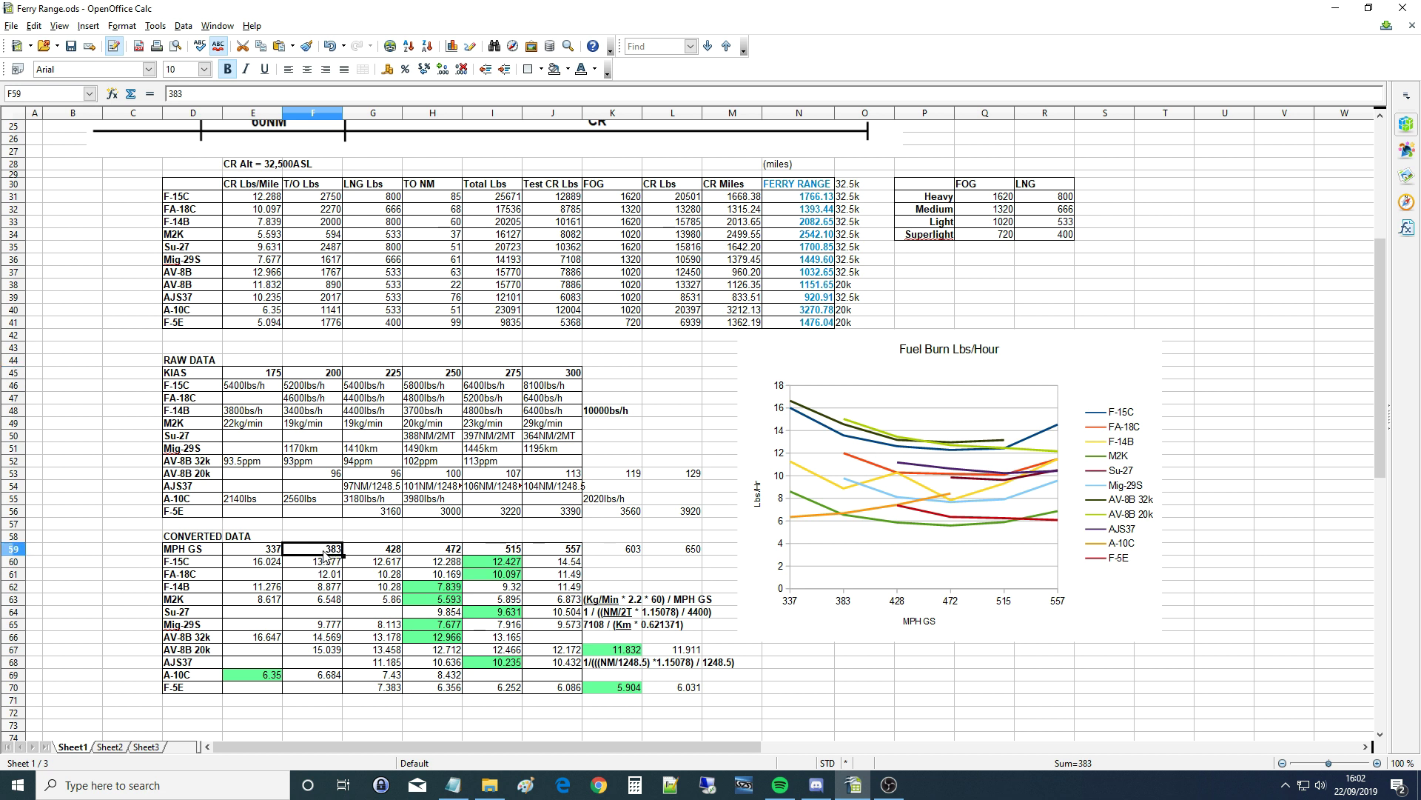
left_click(189, 551)
left_click(329, 554)
Check the AV-8B ferry ranges and 20k label, then bring up row 59's row options.
left_click(829, 274)
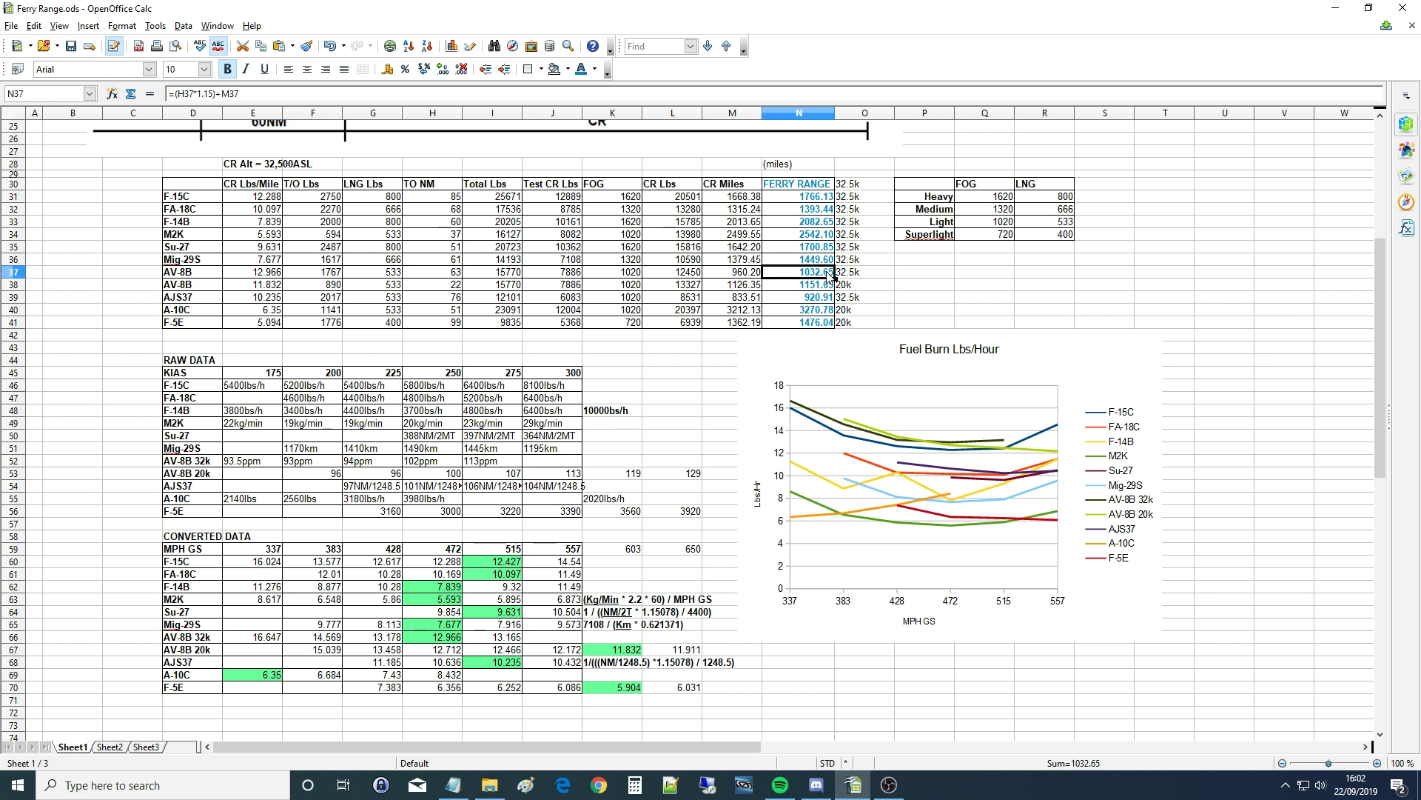
left_click(820, 291)
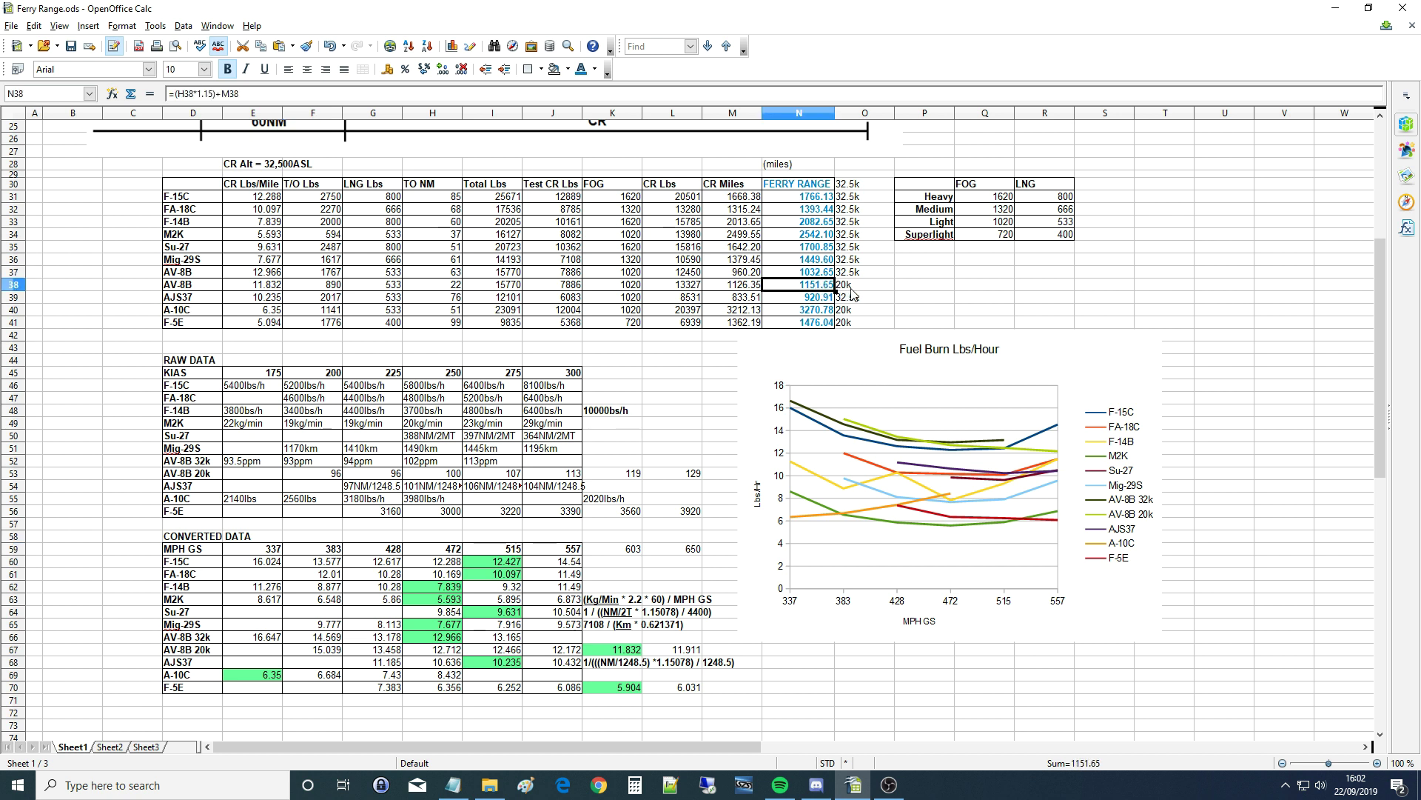
left_click(852, 293)
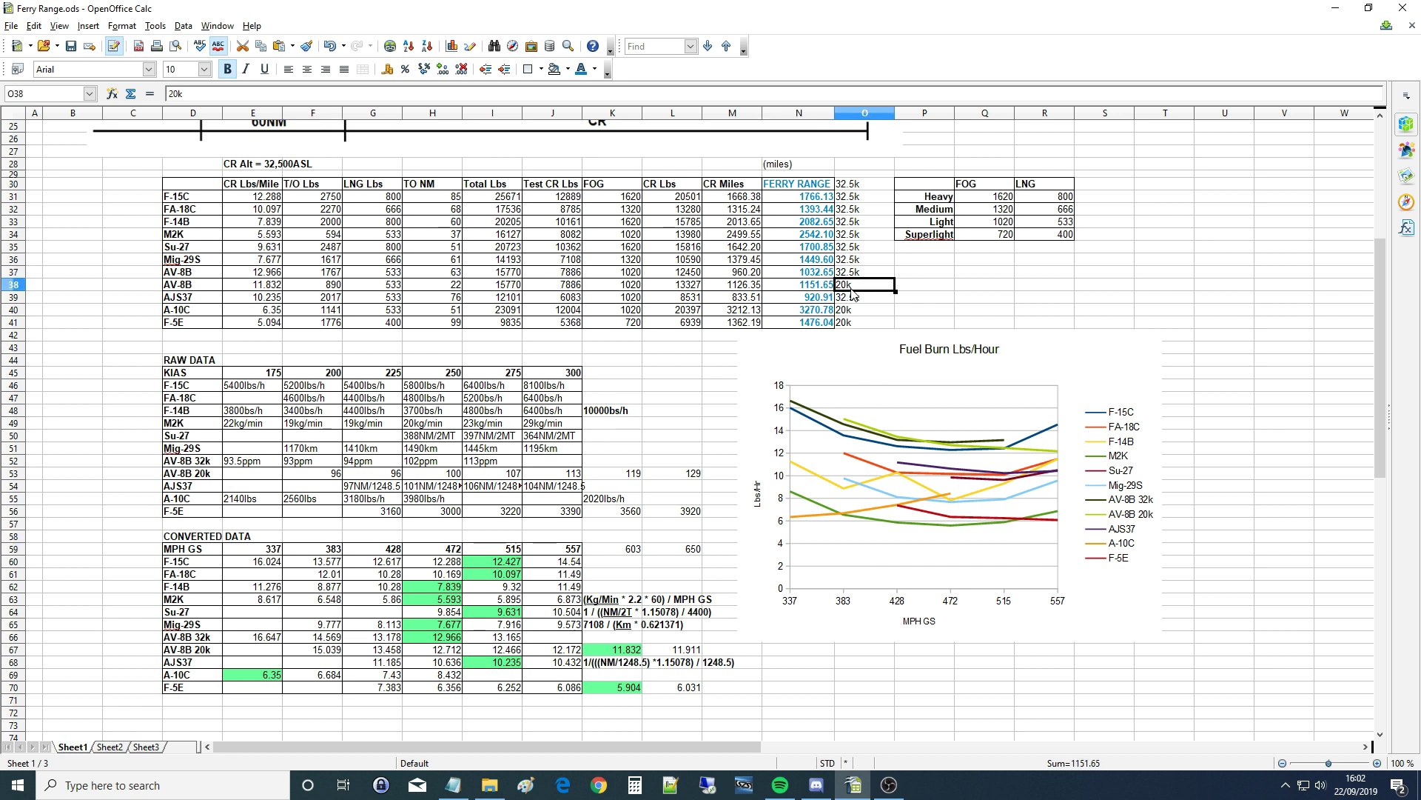
left_click(273, 551)
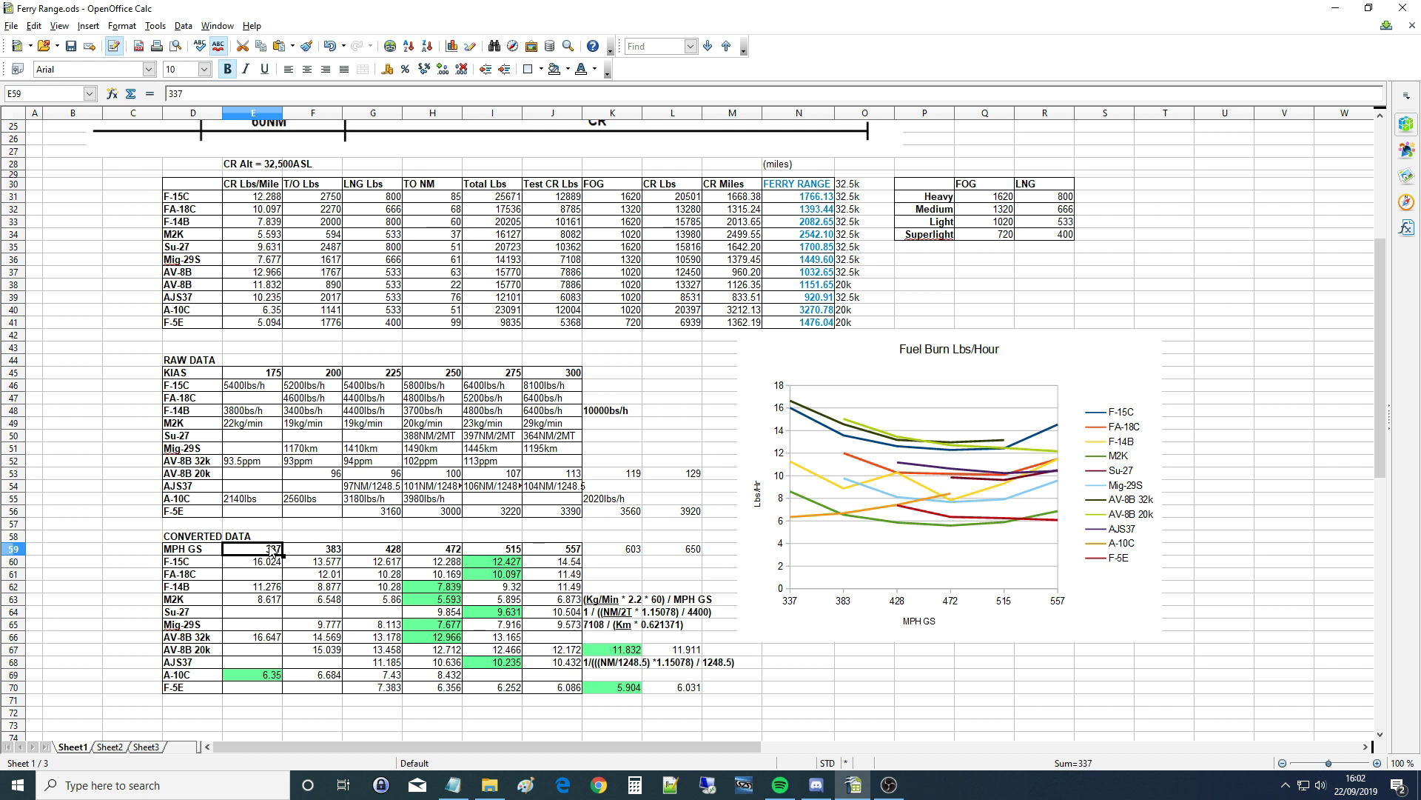
left_click(200, 552)
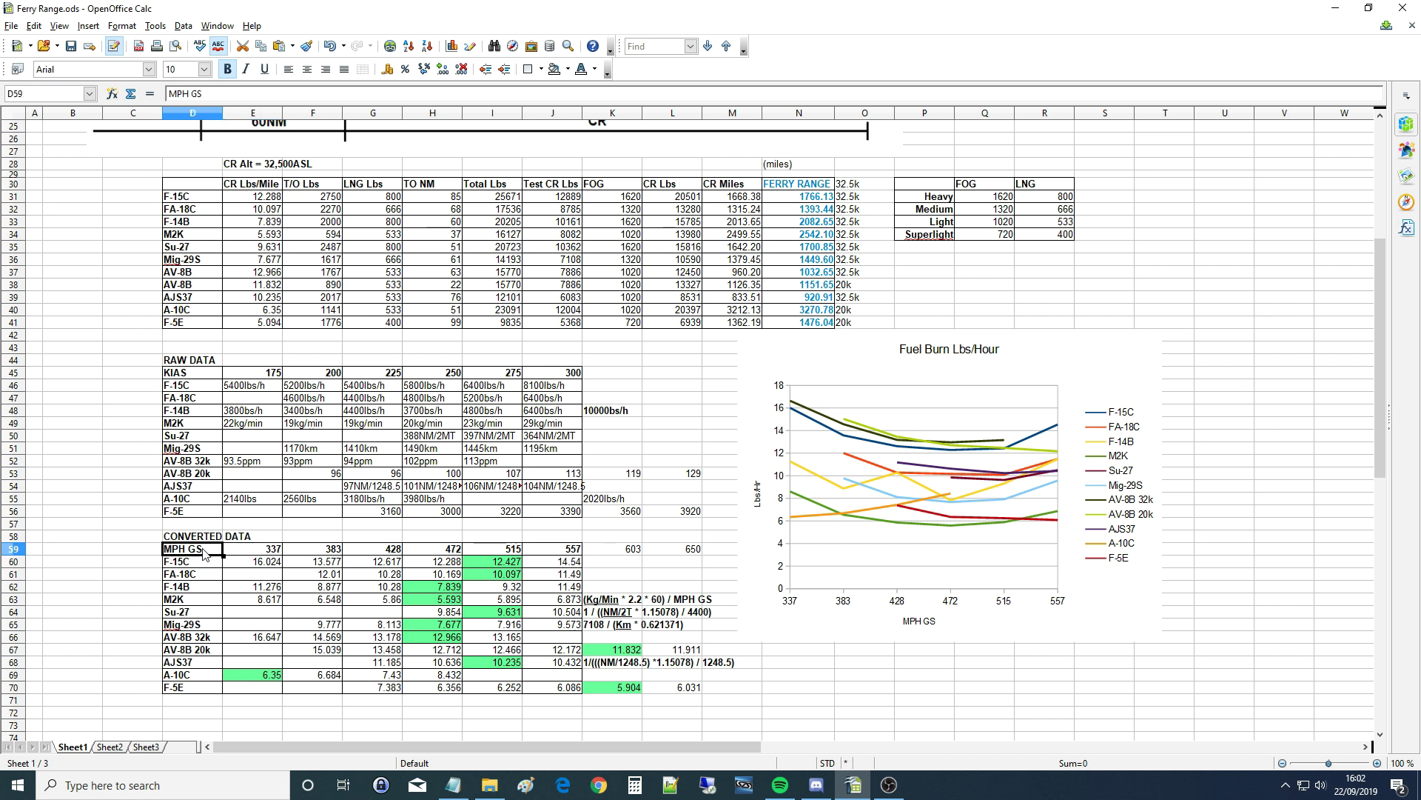
left_click(182, 378)
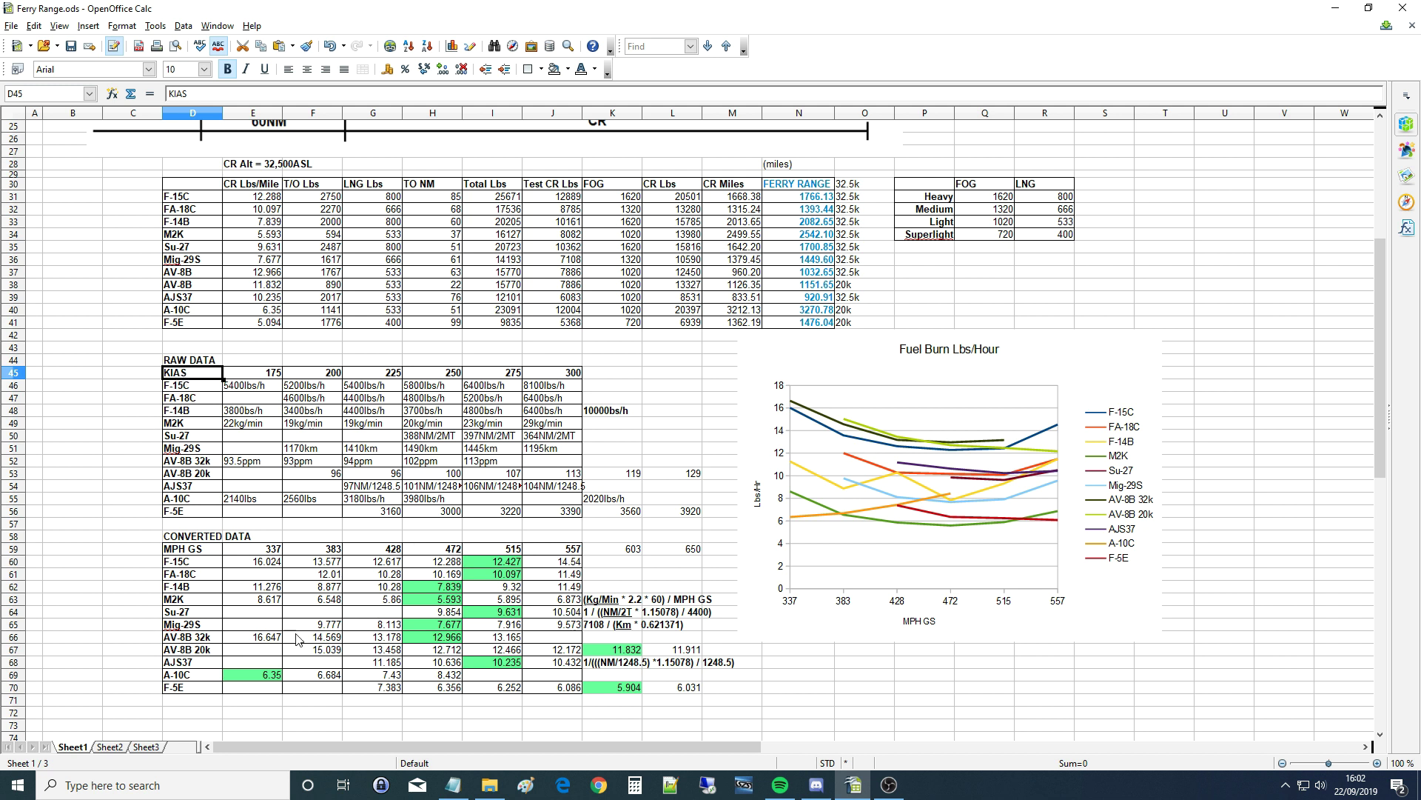
right_click(14, 557)
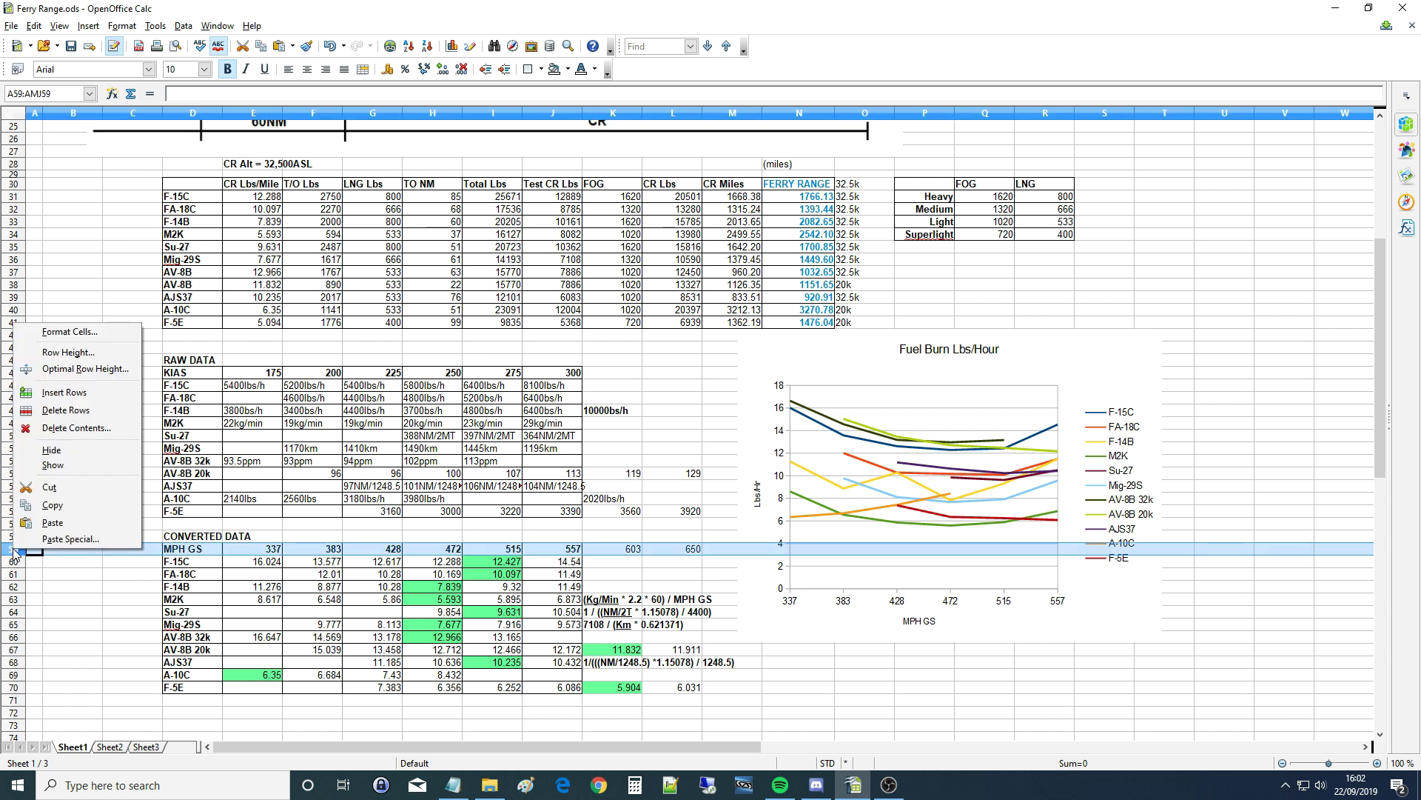
Insert a row above the MPH GS row and label the original row 32500ft.
key("i")
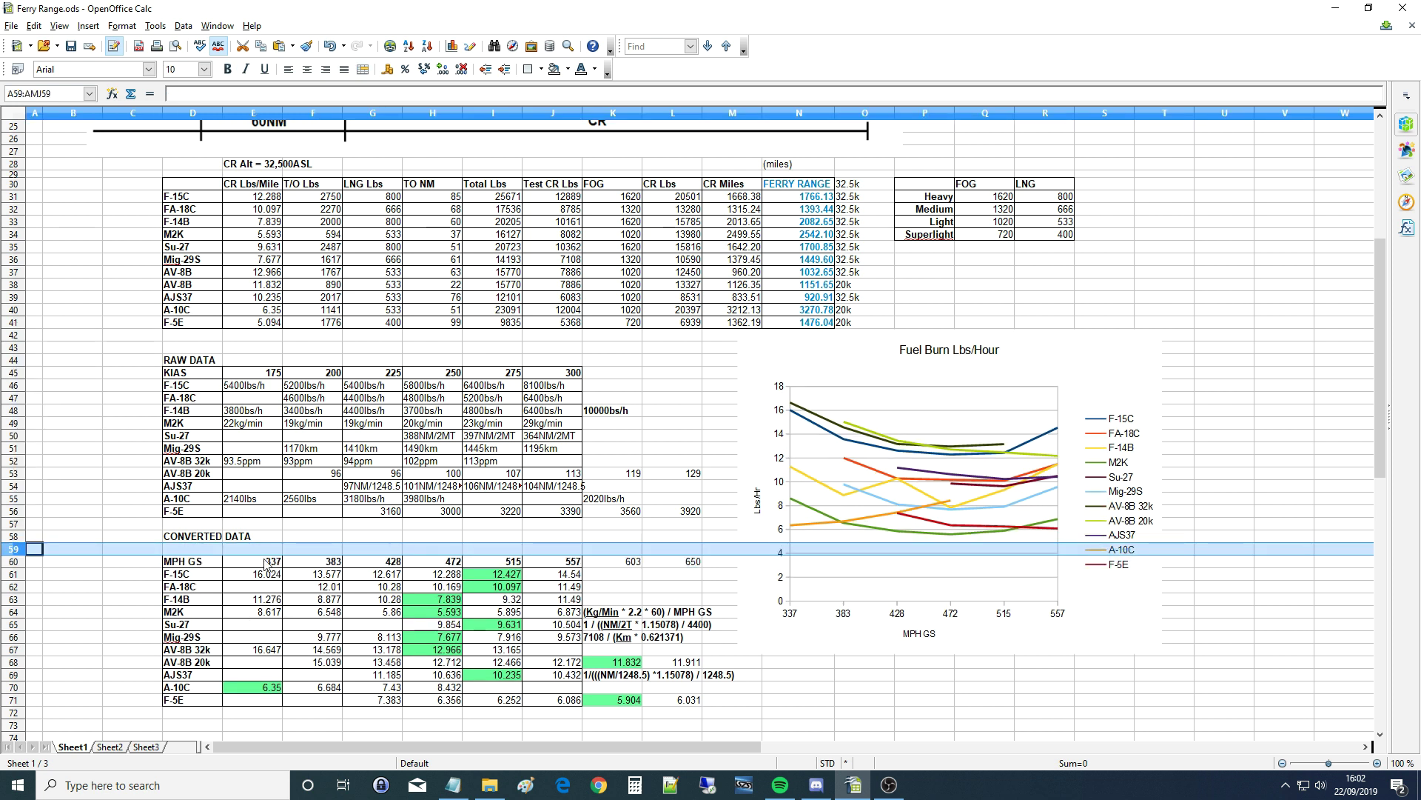
left_click(244, 560)
left_click(185, 549)
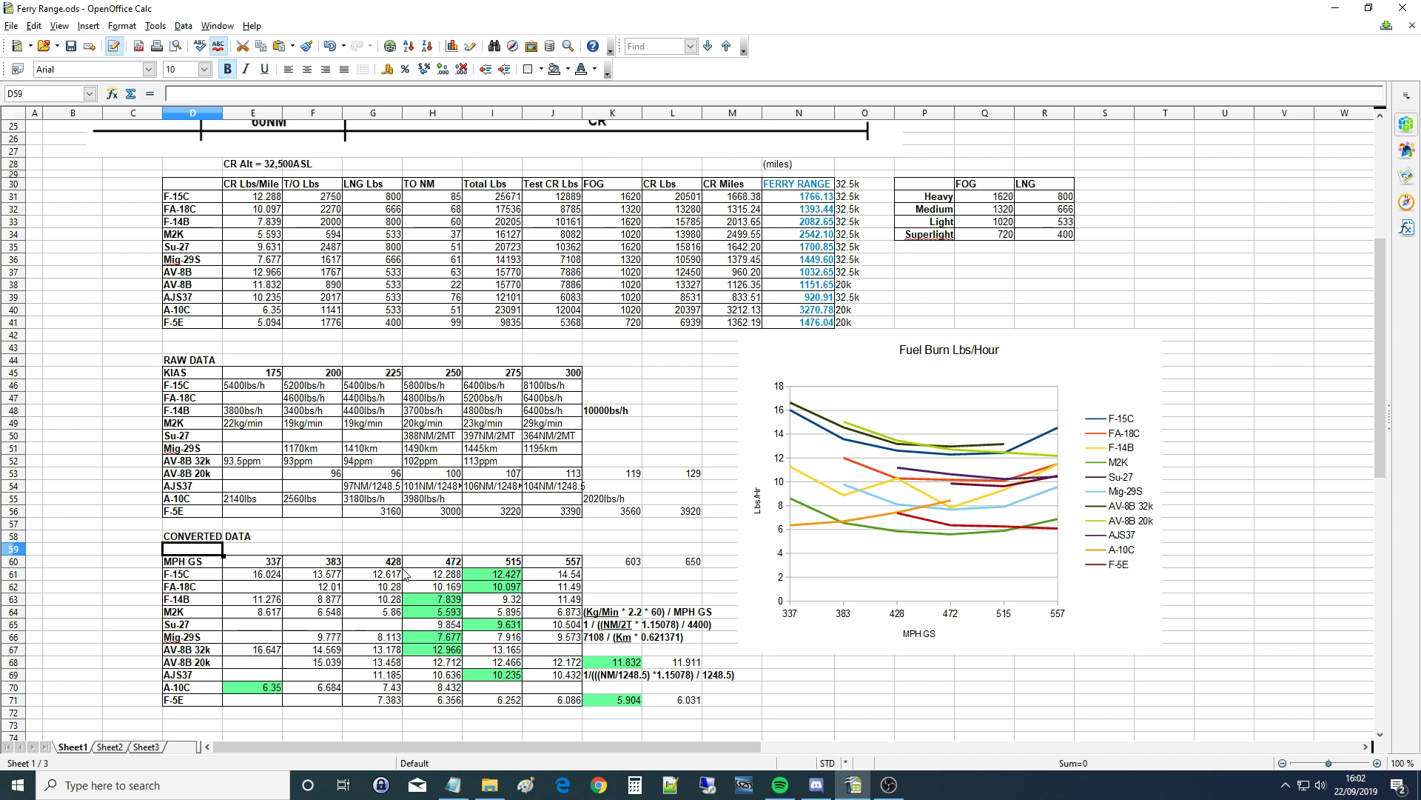
left_click(148, 564)
type("32500")
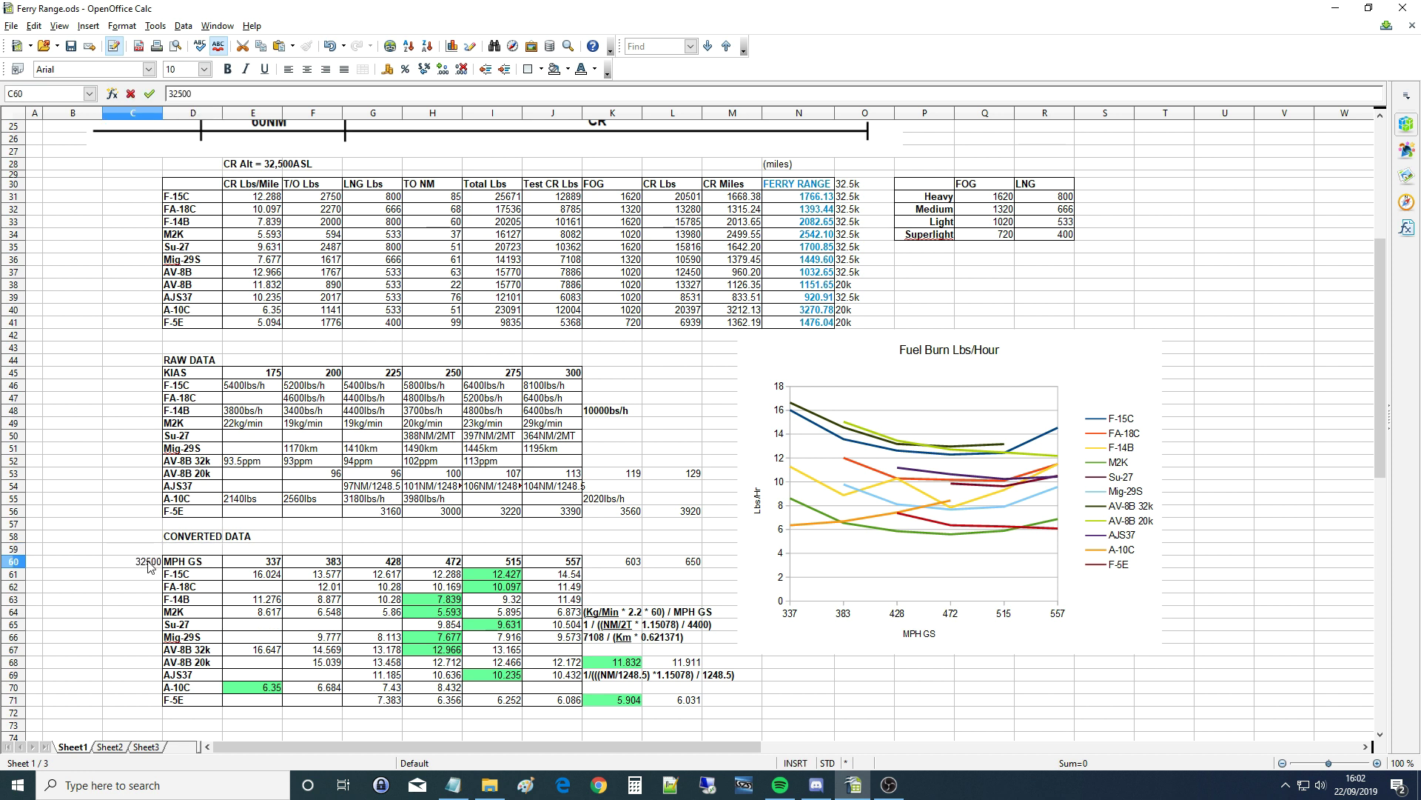
type("ft")
key("Return")
Label the new row 20000ft with an MPH GS header in D59, and select D59:J59.
key("Up")
key("Up")
type("2")
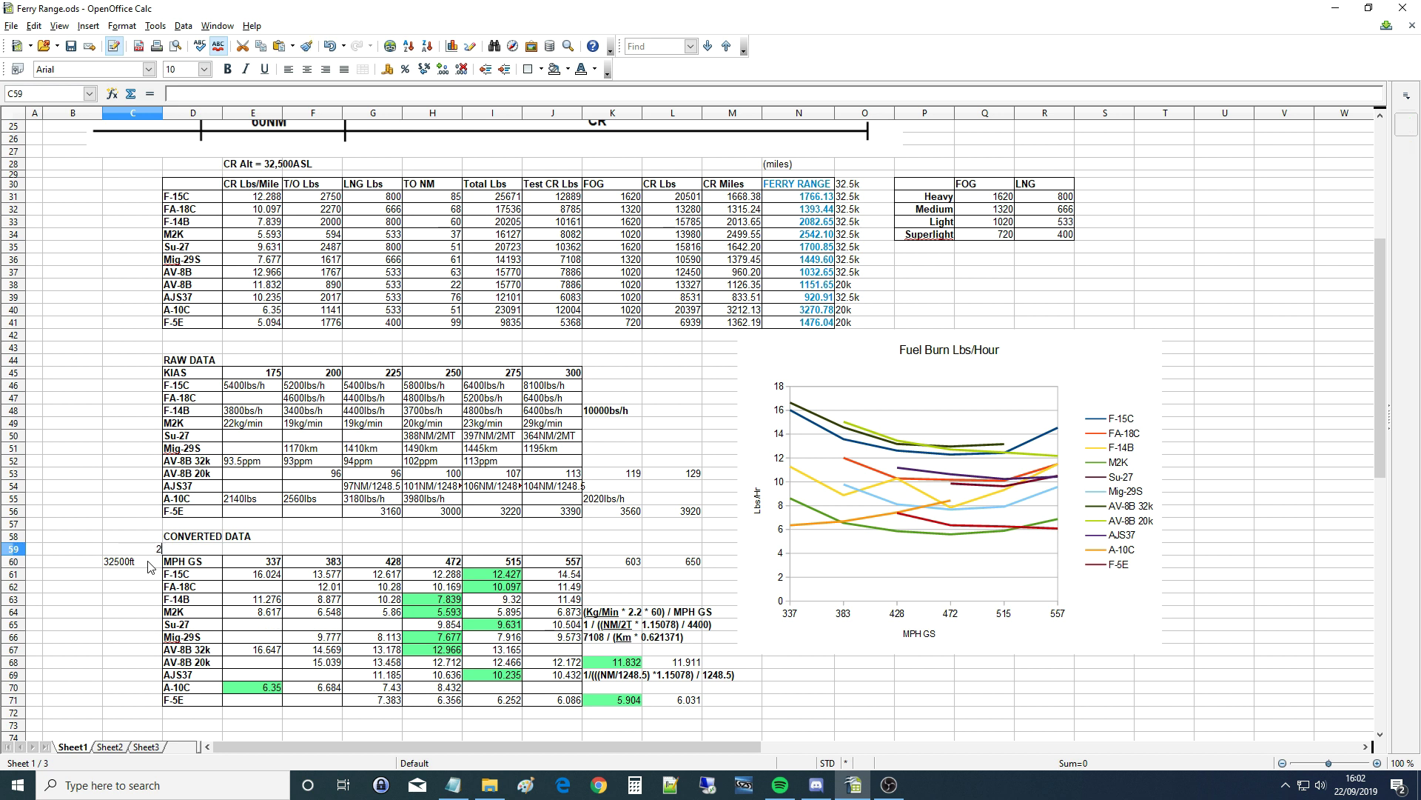
type("0000ft")
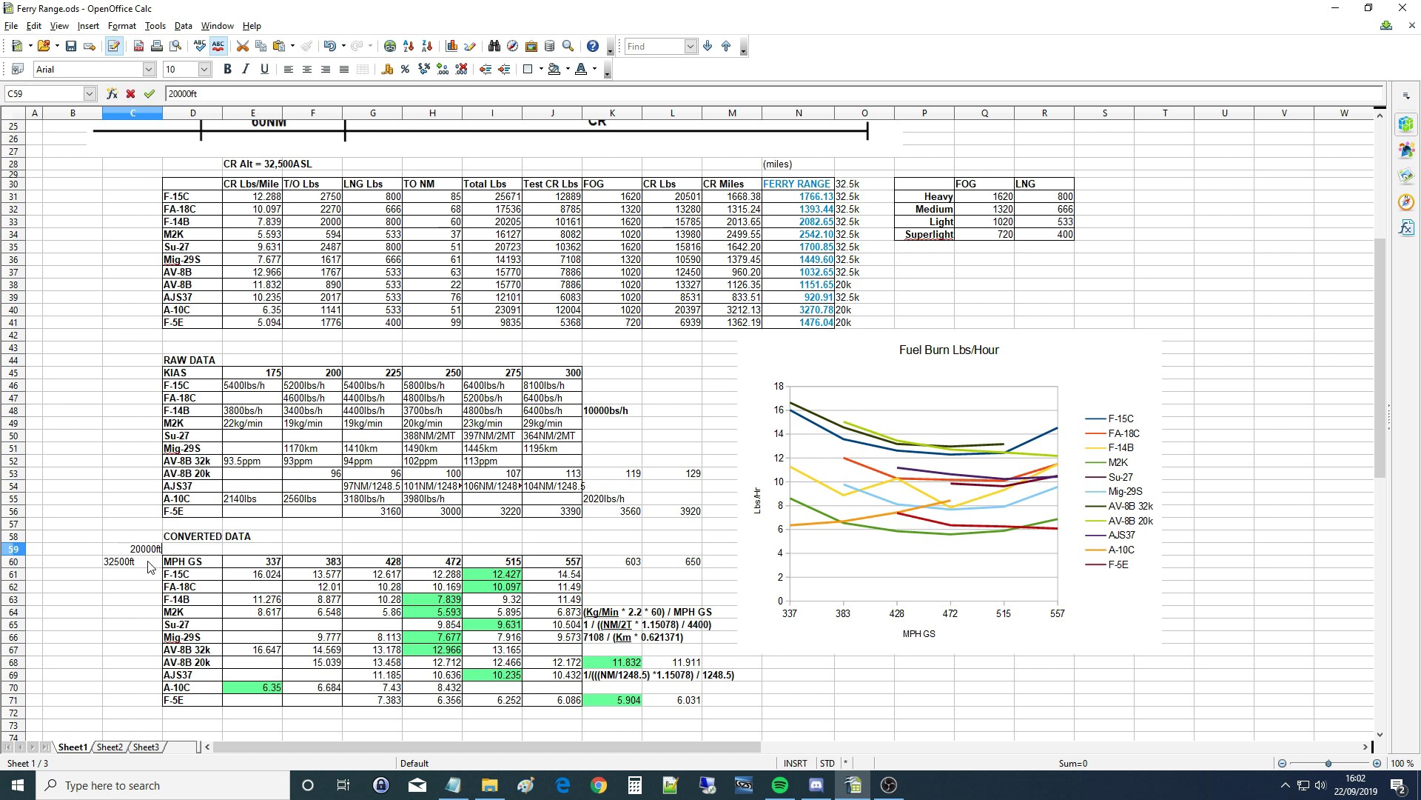
key("Tab")
type("MPH GS")
key("Tab")
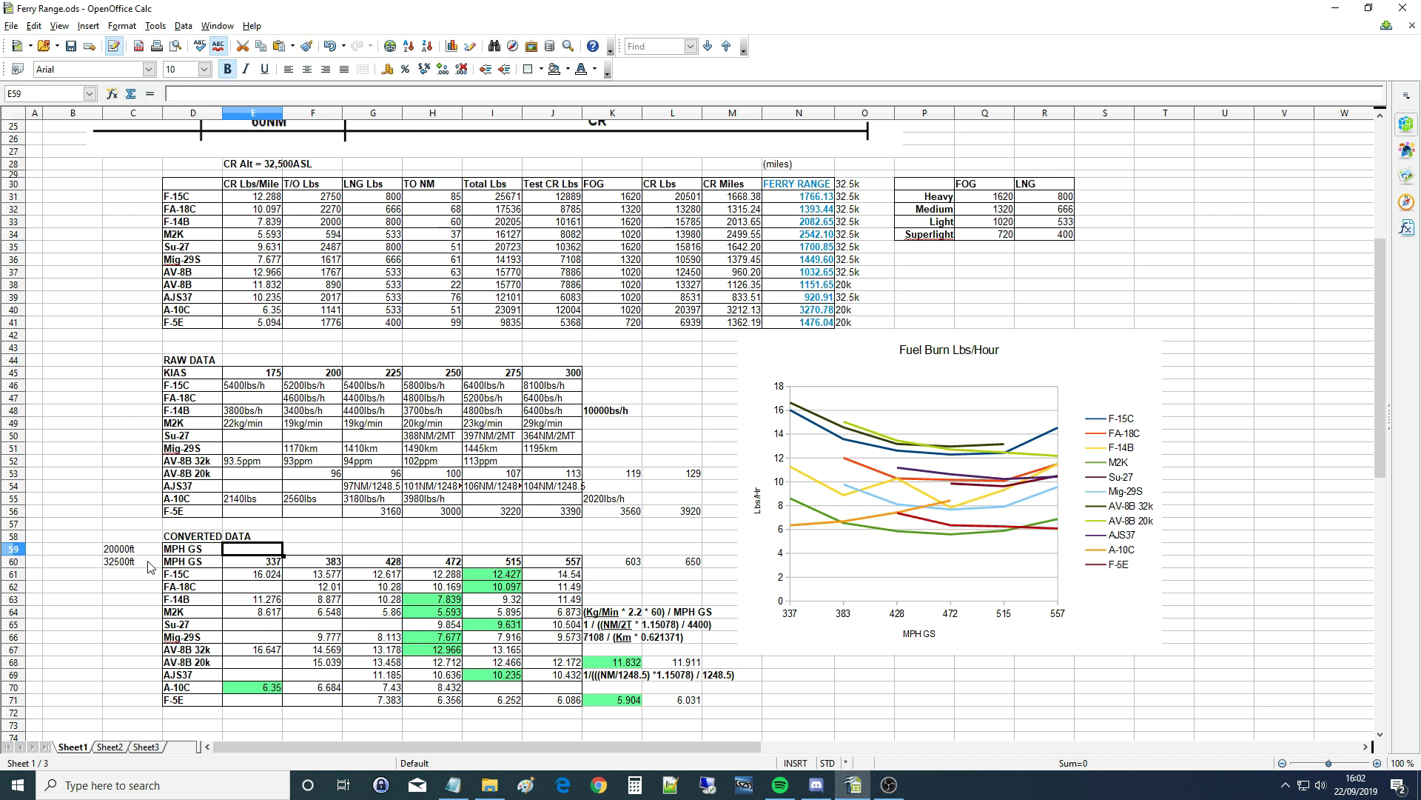
left_click_drag(191, 548, 552, 548)
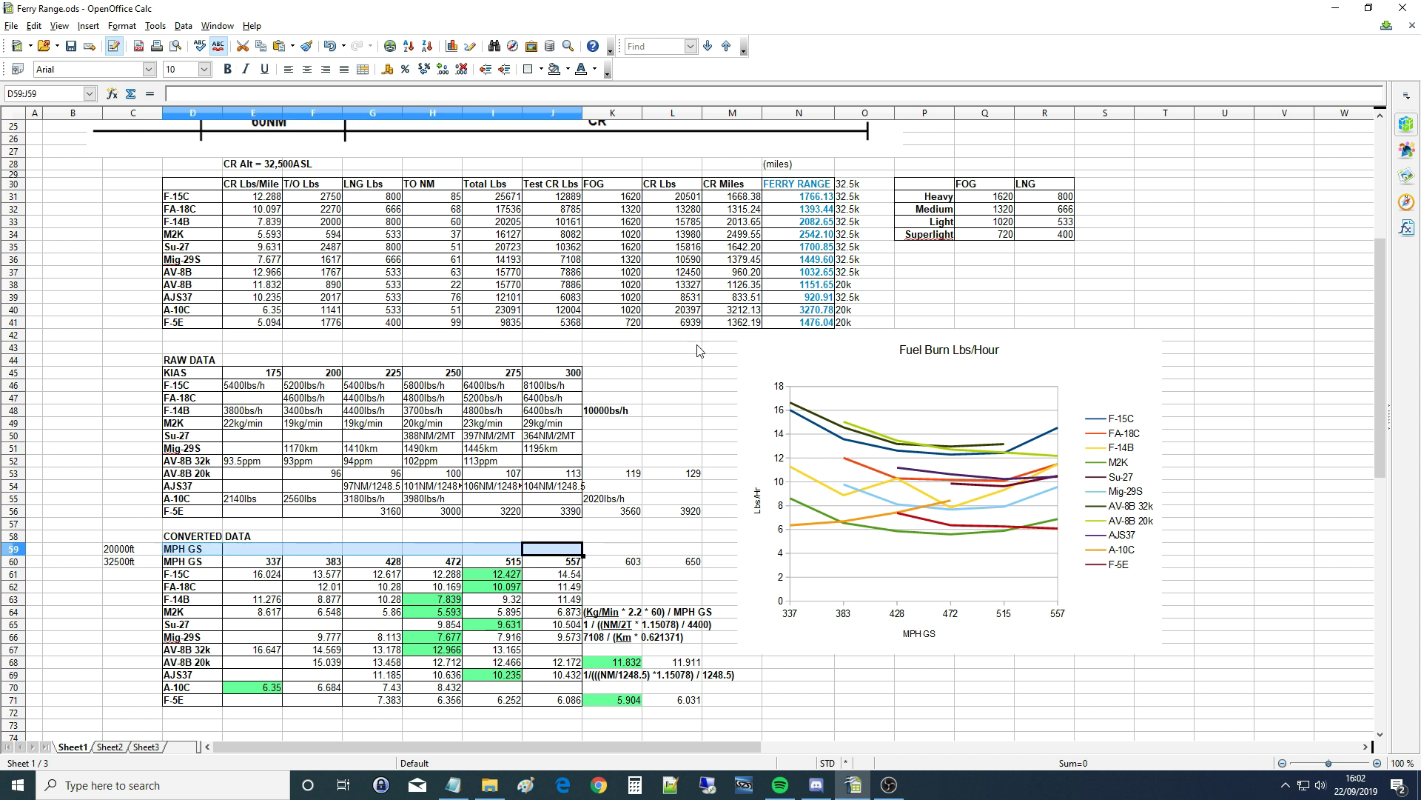
Put a box border around D59:J59.
left_click(541, 69)
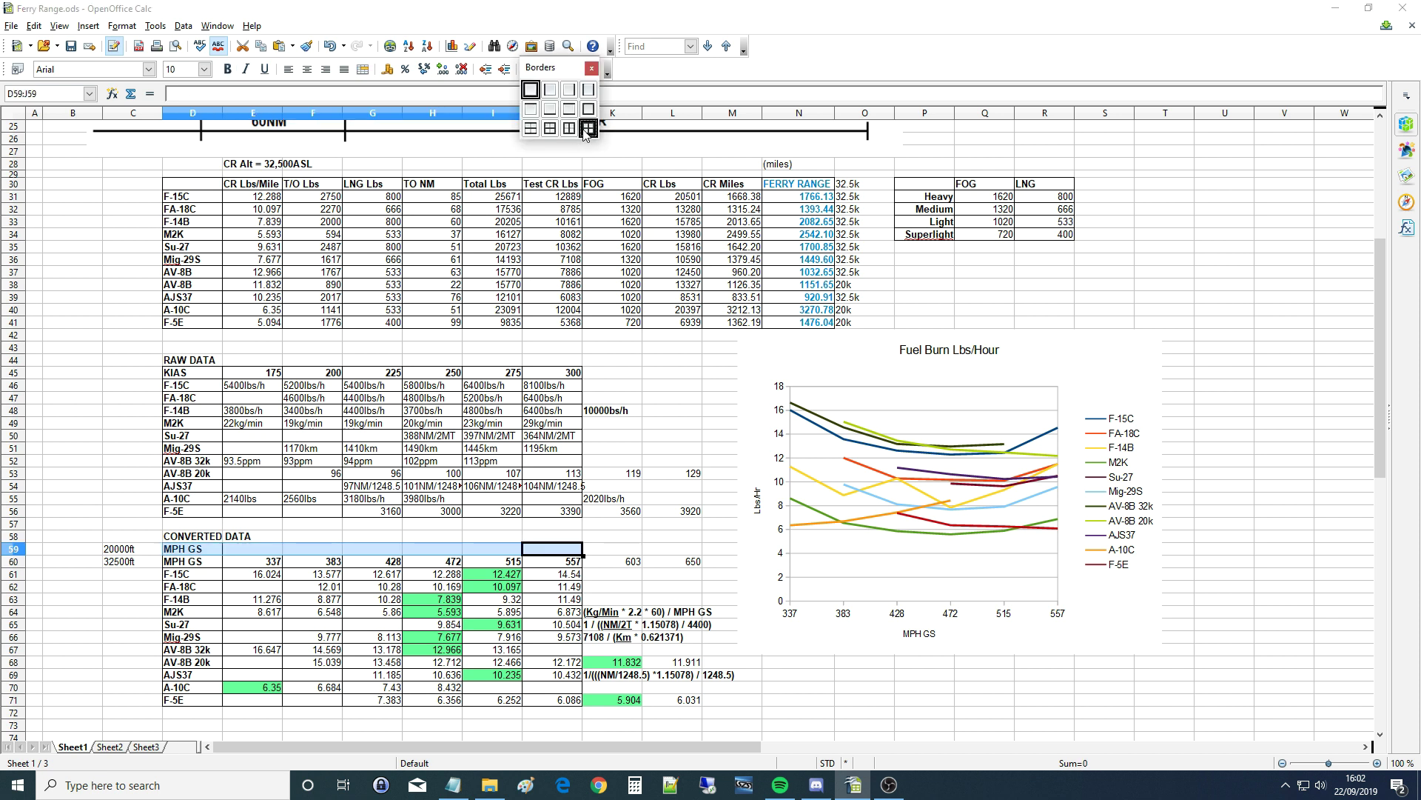
left_click(587, 130)
left_click(263, 551)
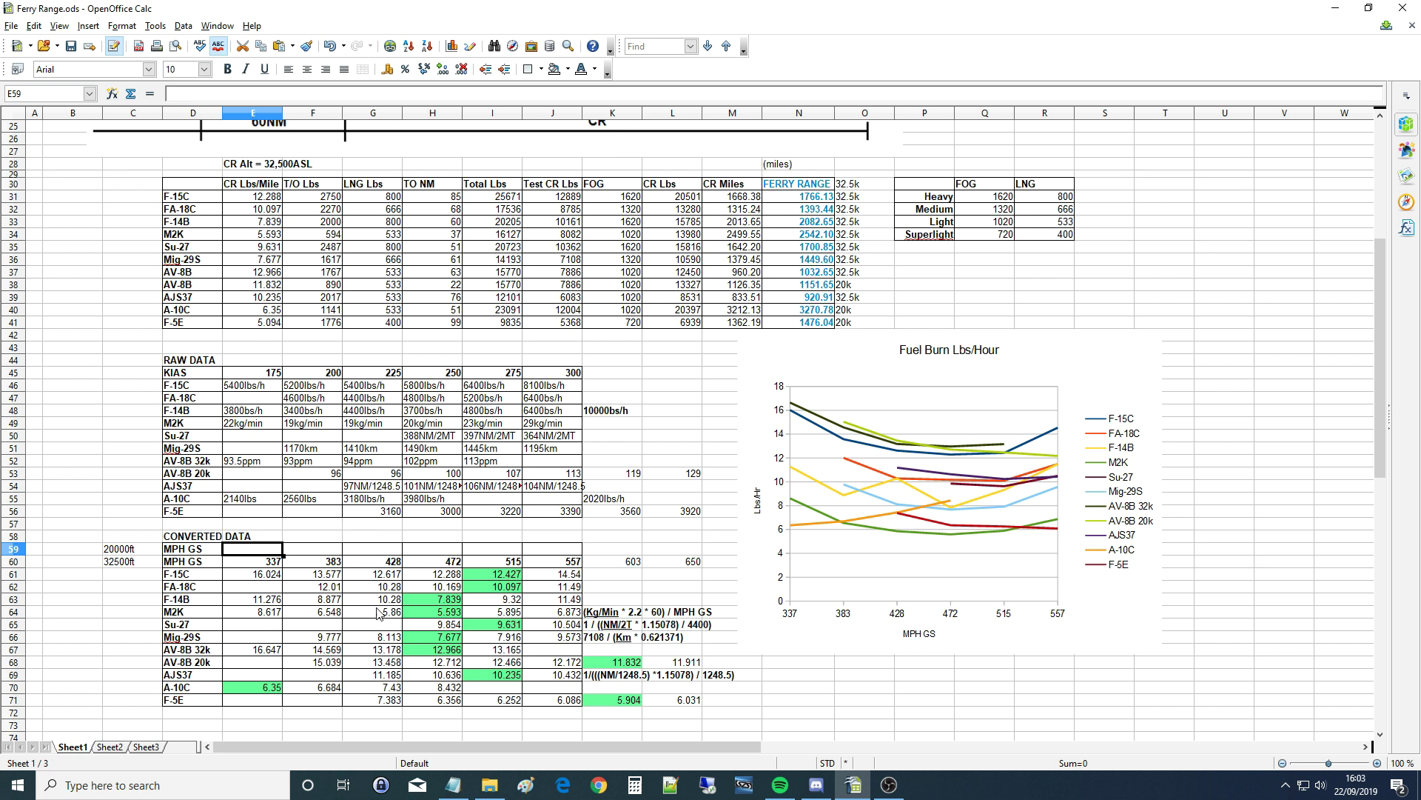
Check the KIAS header and AV-8B 20k note, then start on the 20000ft ground speeds.
left_click(193, 372)
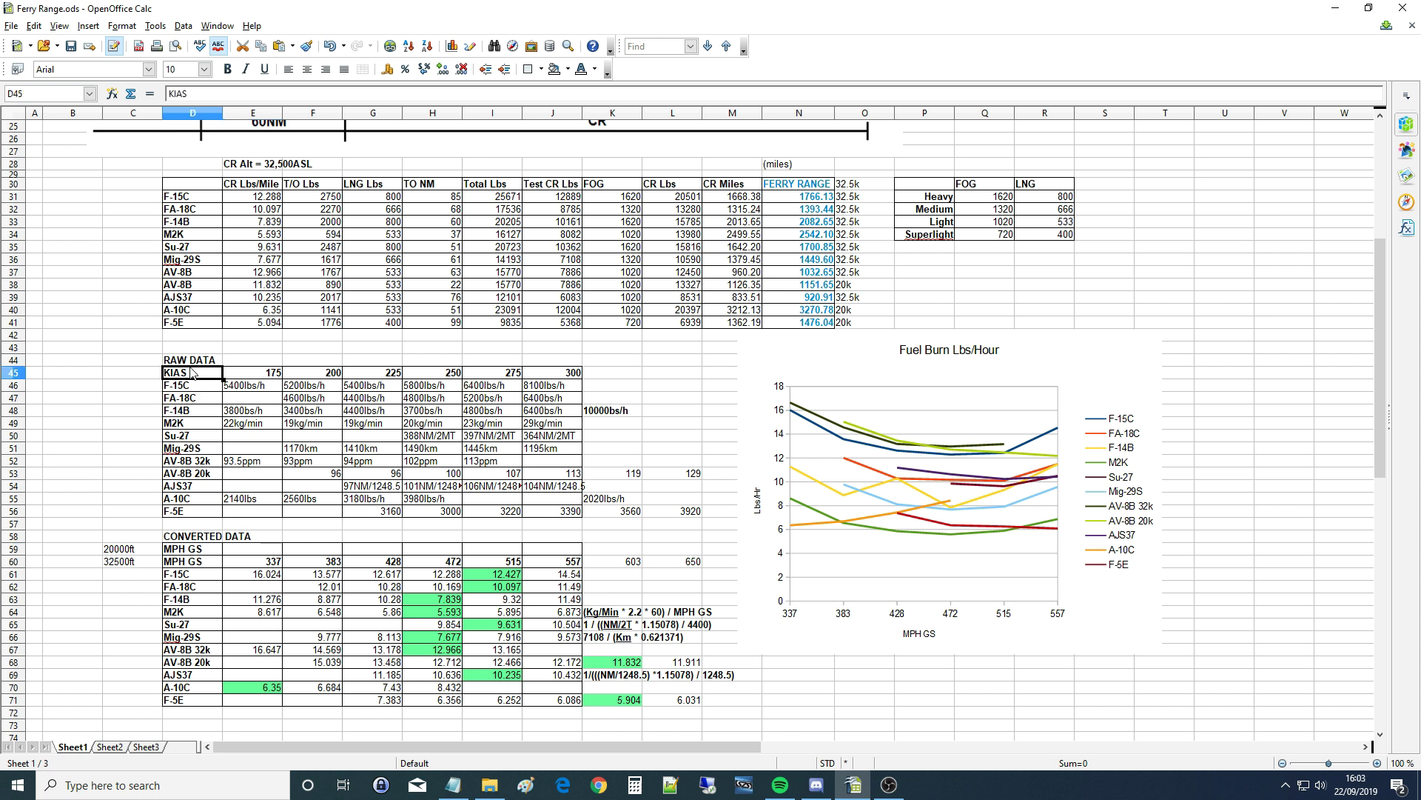
left_click(841, 287)
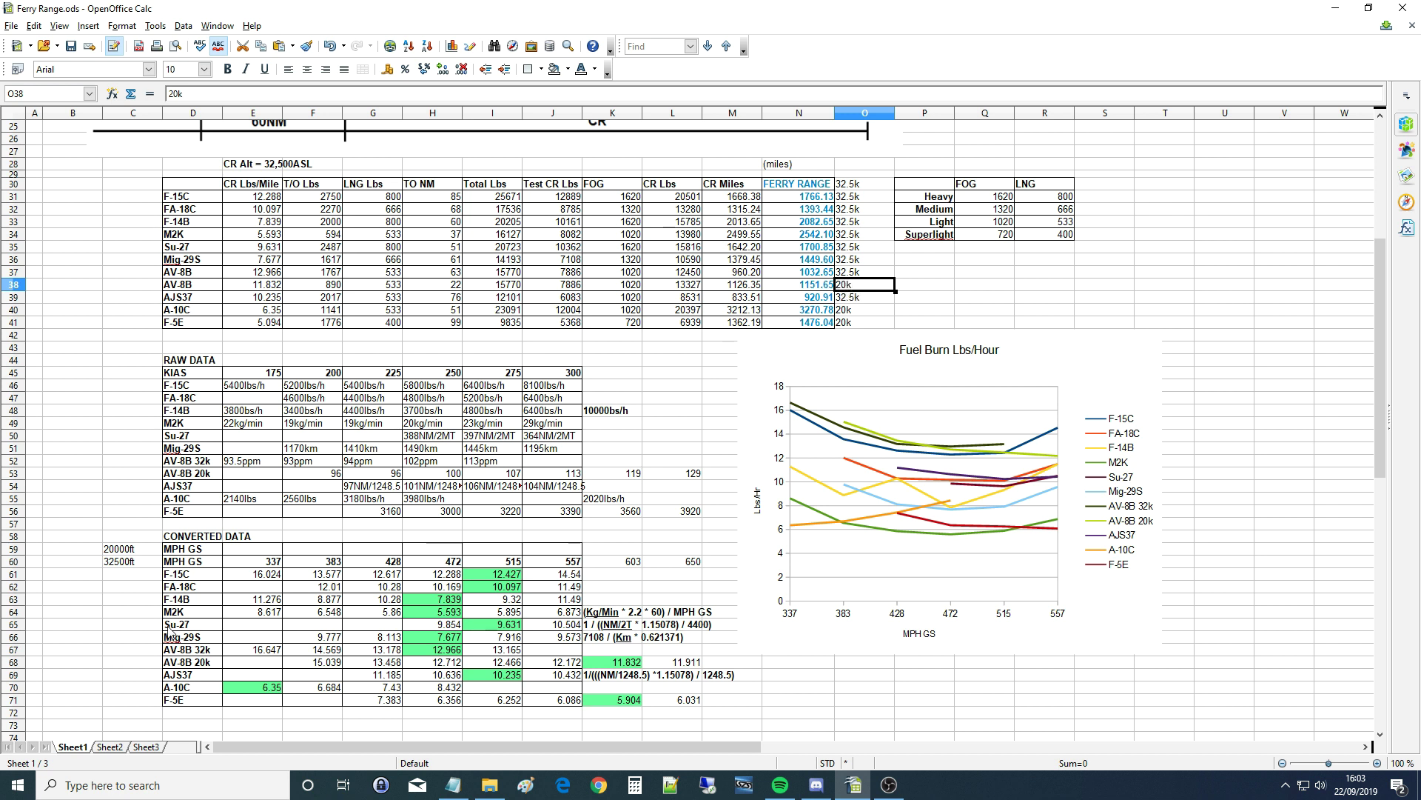
left_click(182, 551)
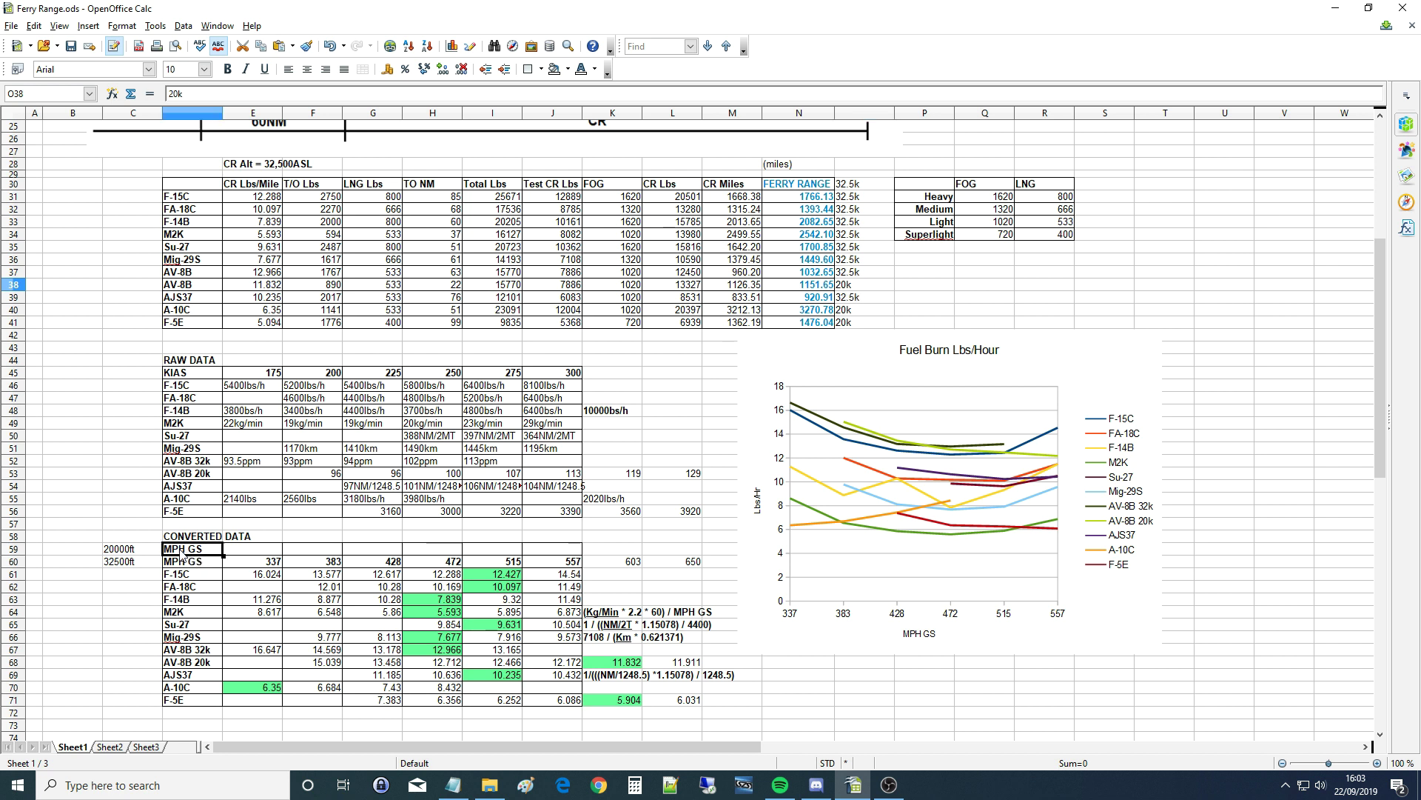
left_click(250, 555)
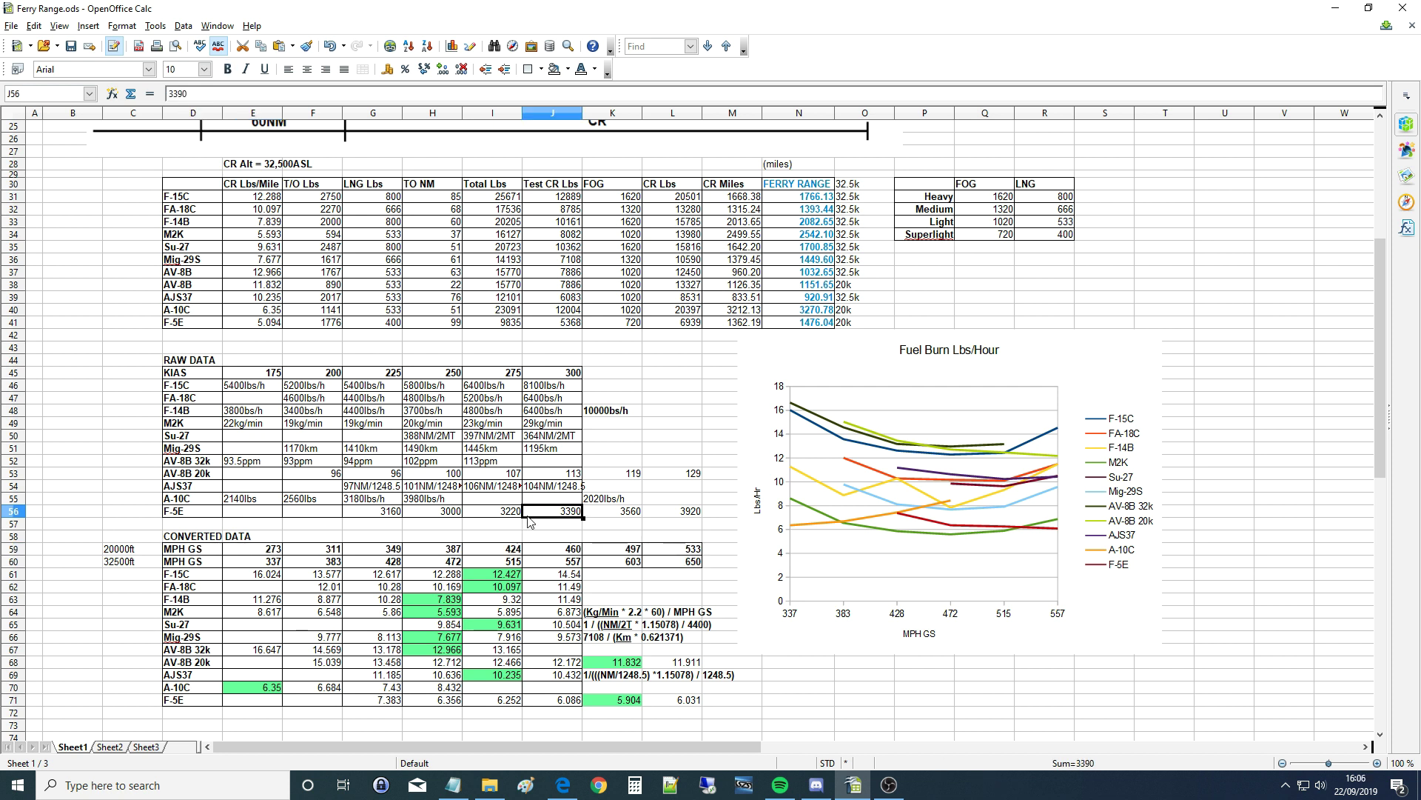
Right-align the 20000ft and 32500ft labels in C59:C60.
left_click(135, 564)
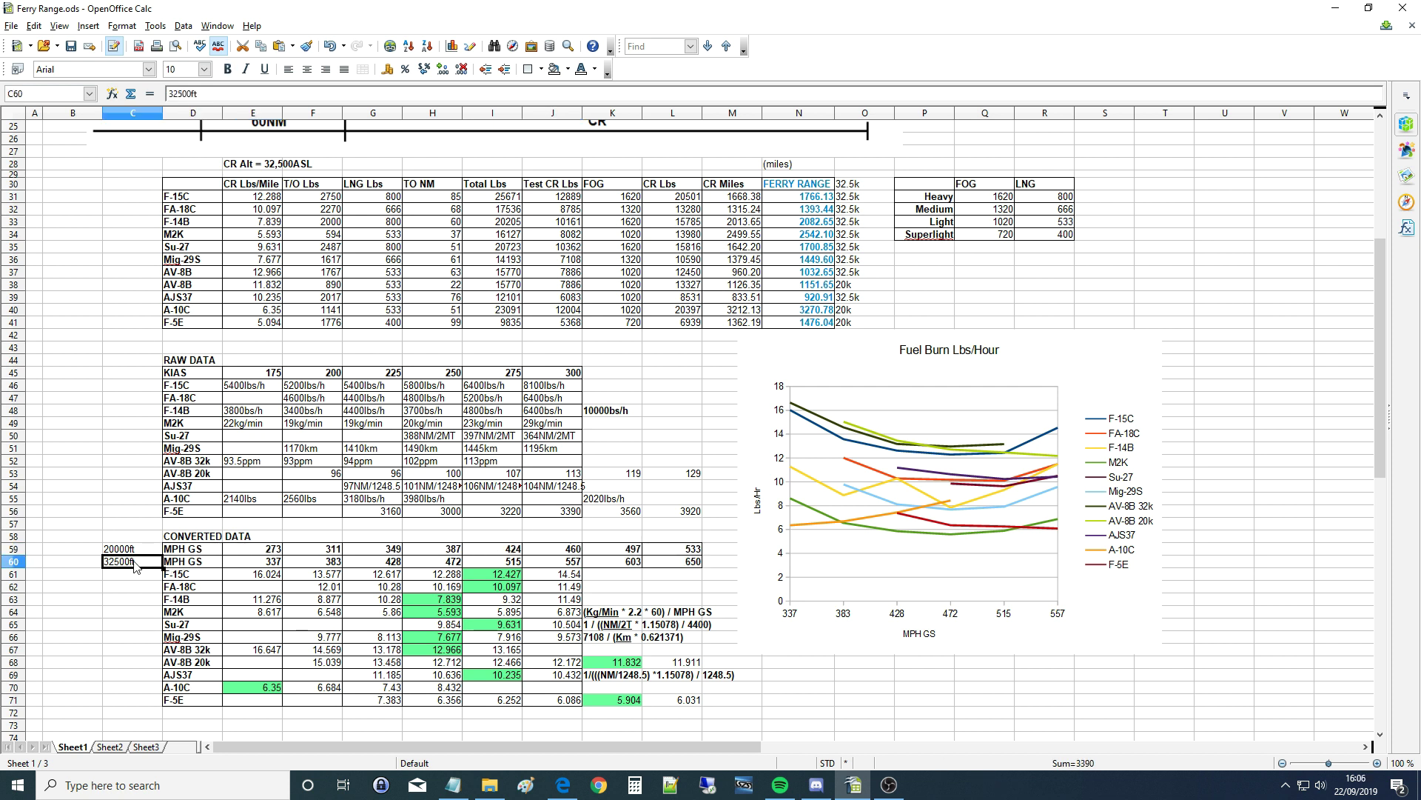
left_click_drag(150, 554, 150, 551)
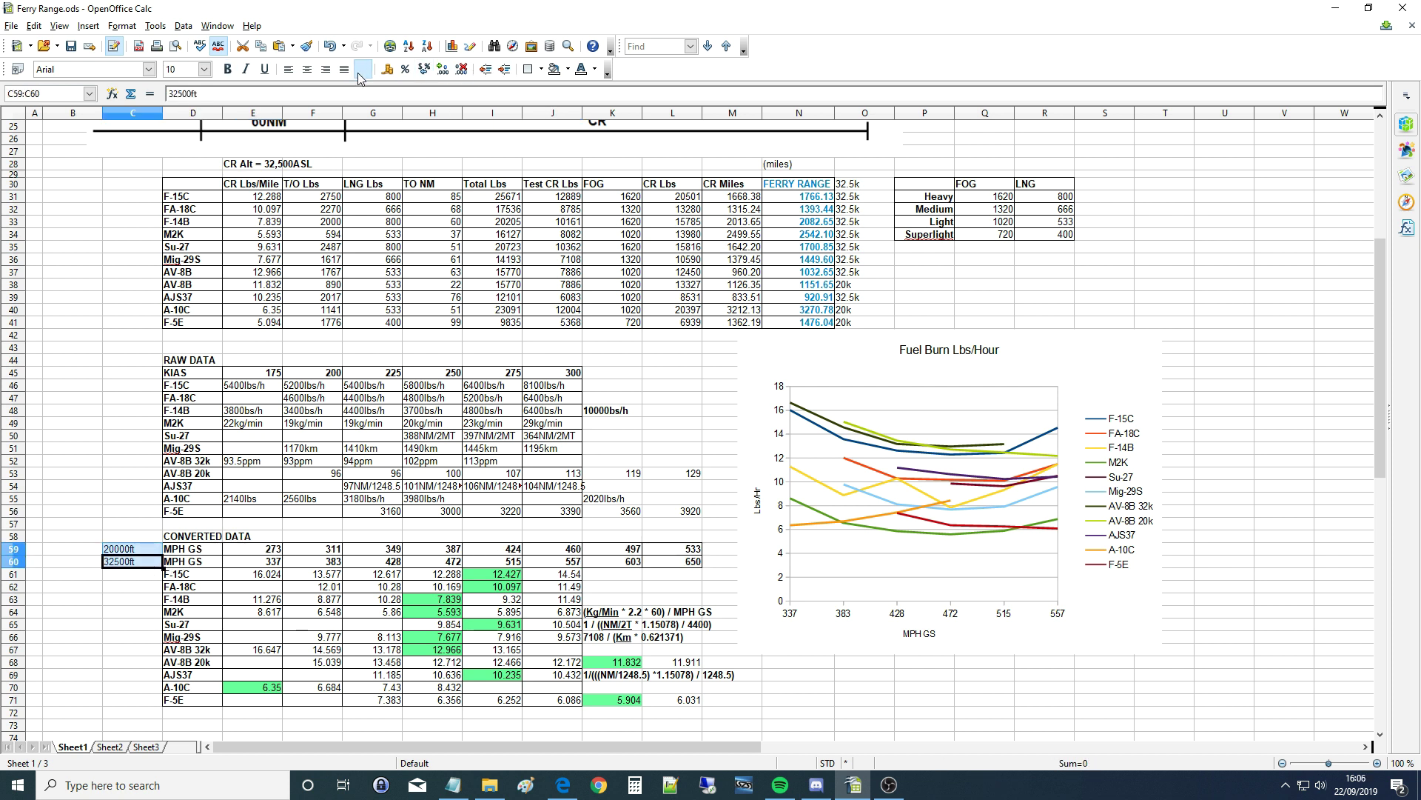
left_click(326, 69)
left_click(194, 461)
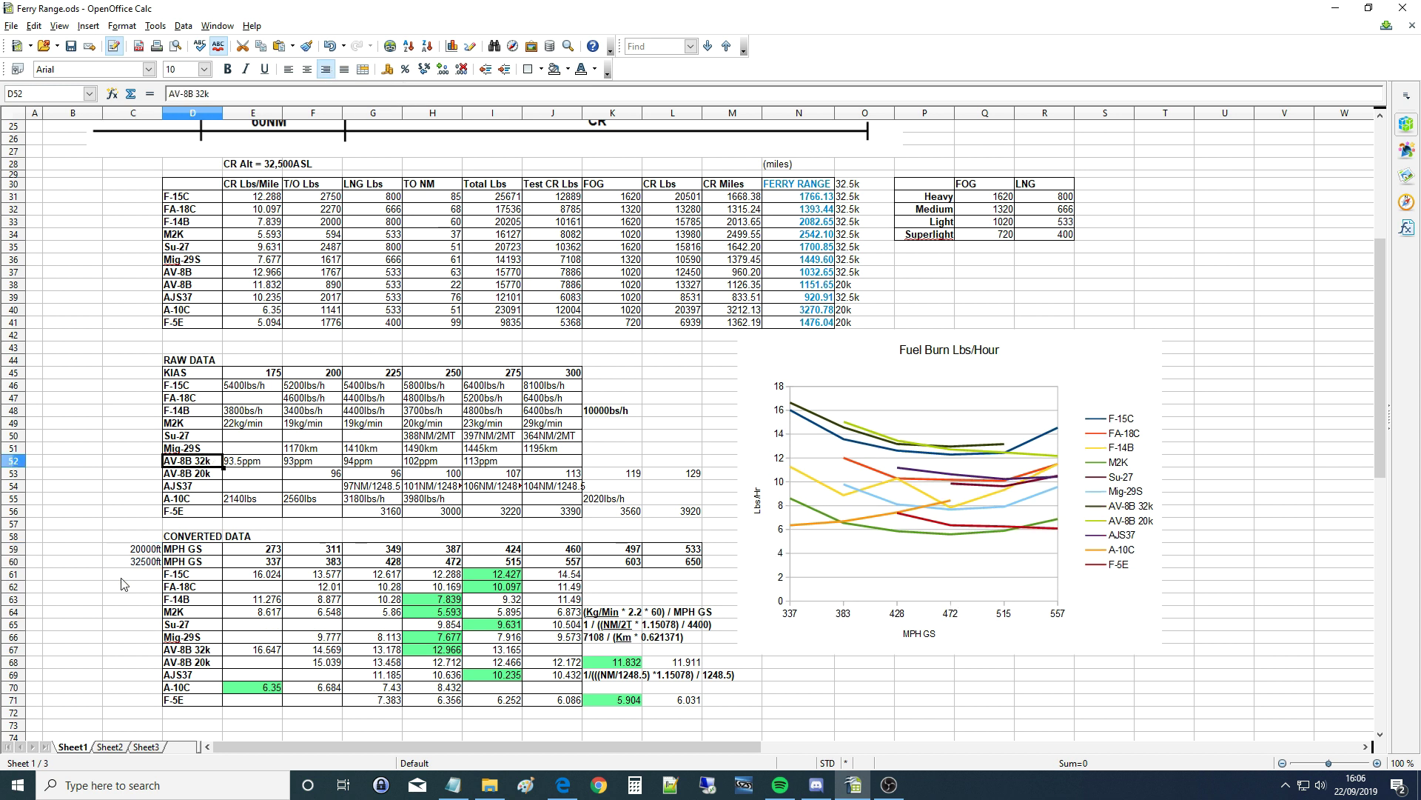
Review the 32500ft and 20000ft ground-speed rows.
left_click_drag(158, 568, 676, 569)
left_click(137, 556)
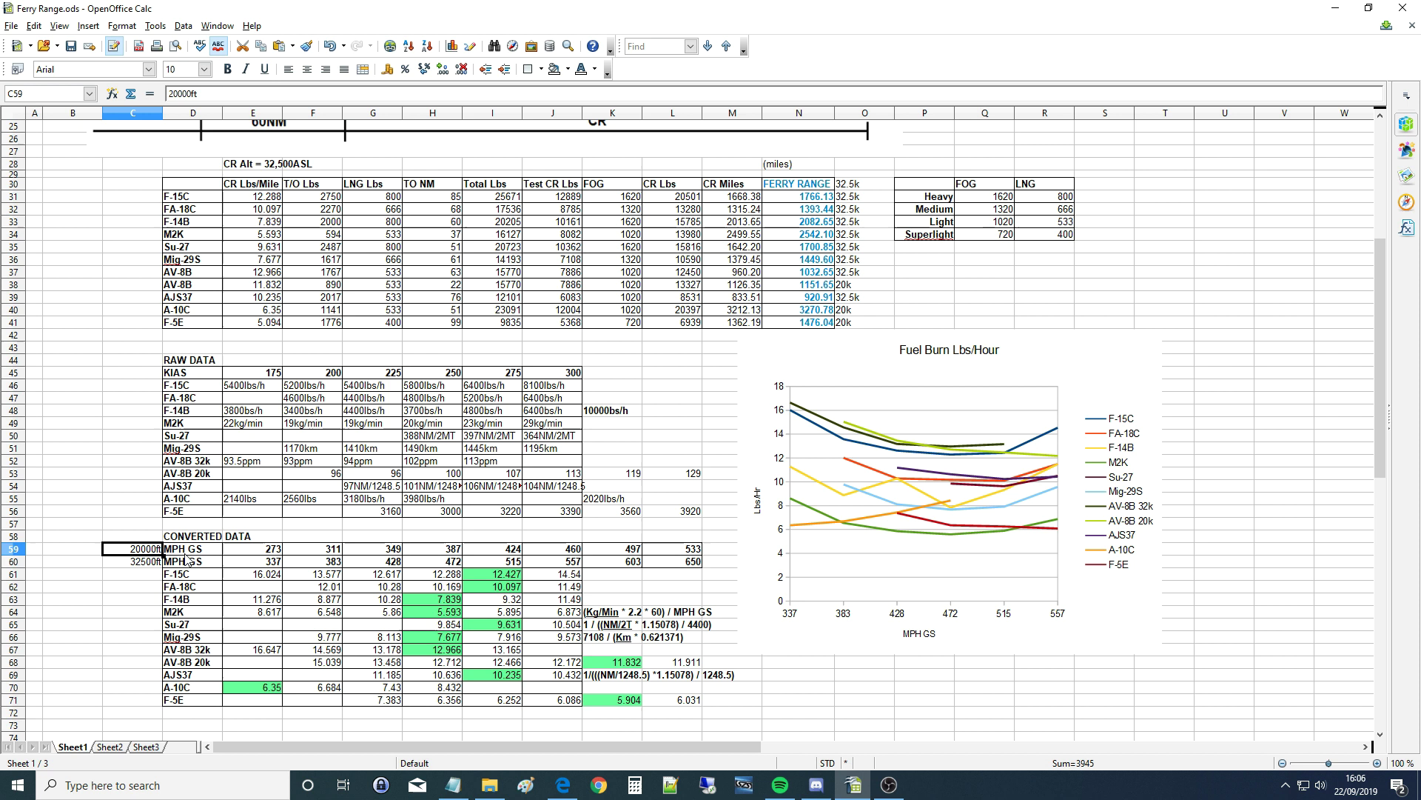
left_click(220, 553)
left_click_drag(224, 554, 684, 557)
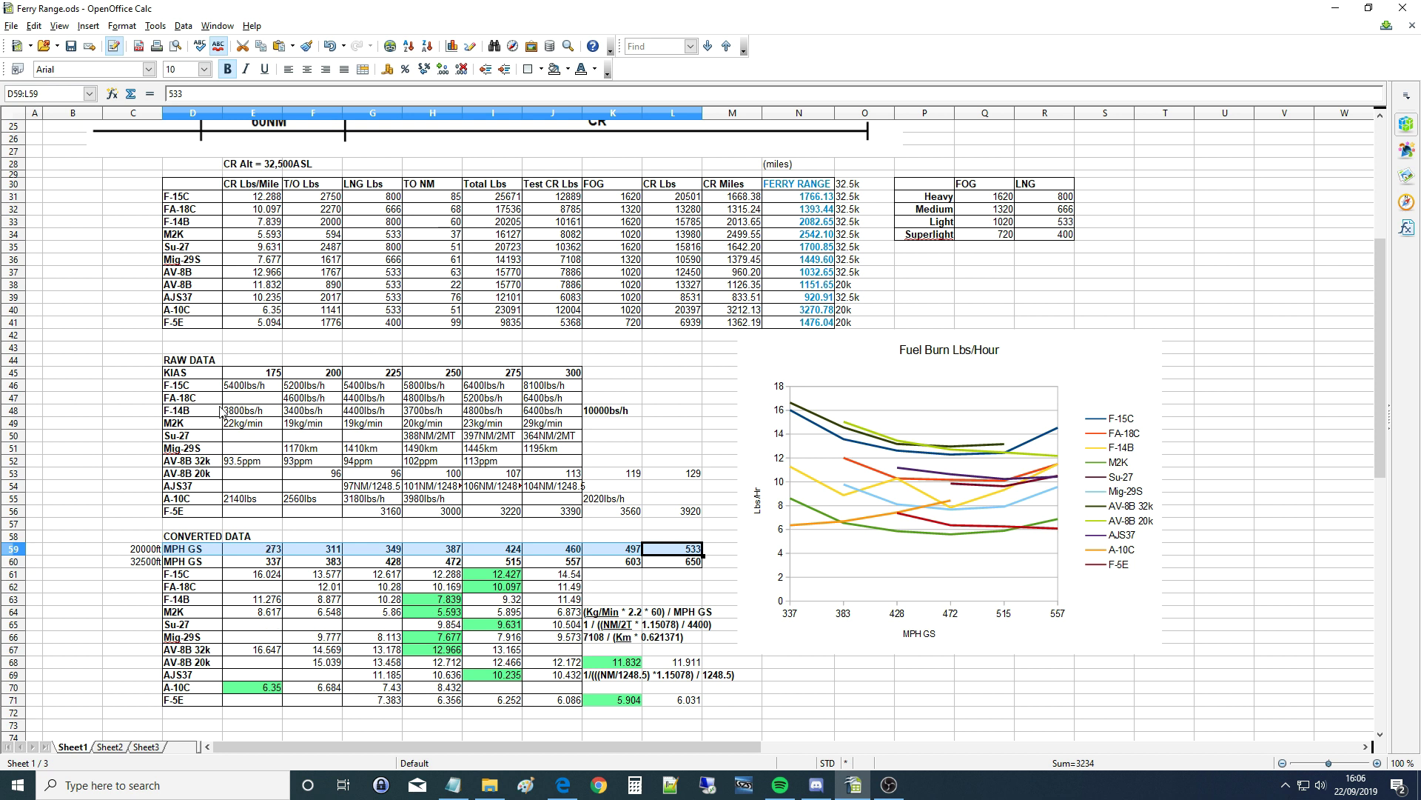
left_click(182, 326)
left_click(185, 311)
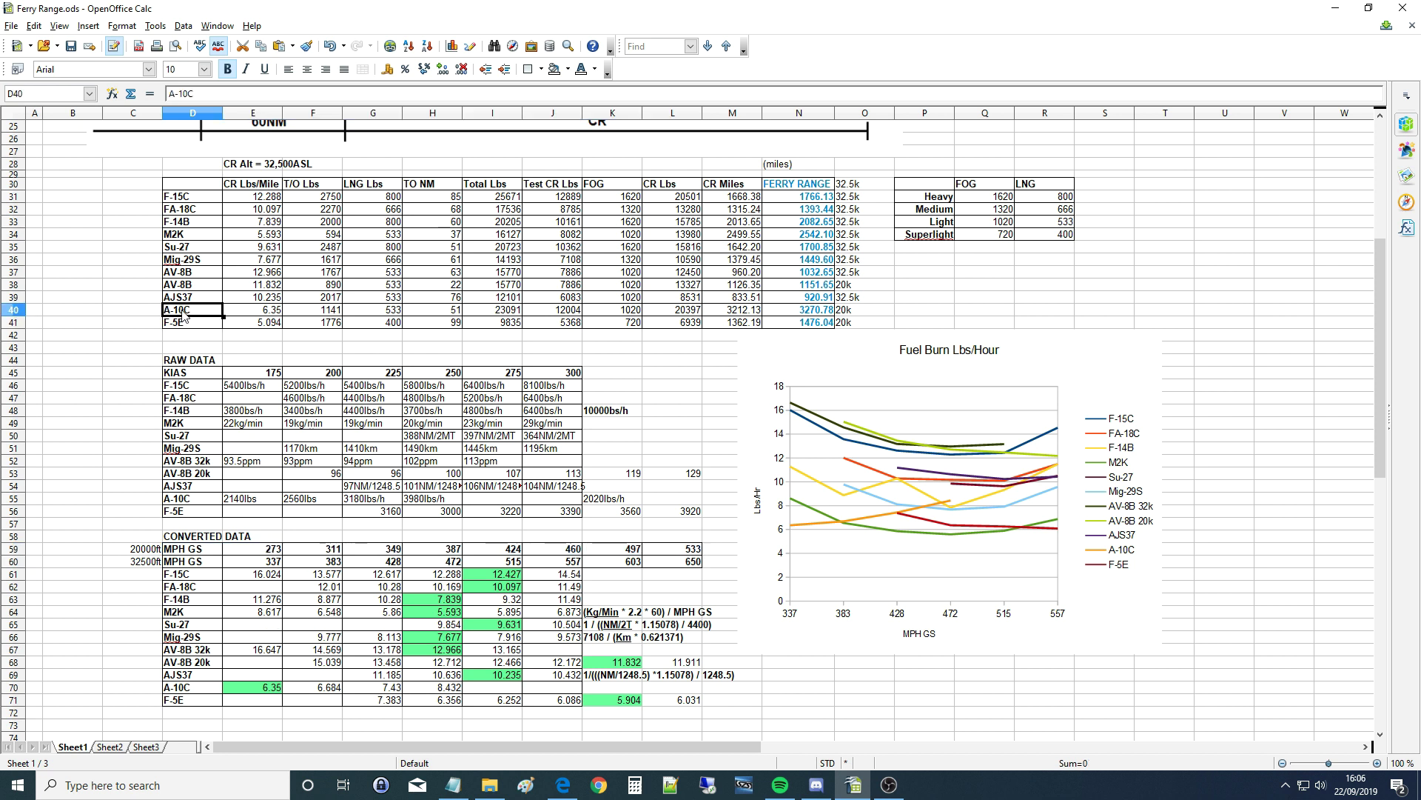
left_click(186, 287)
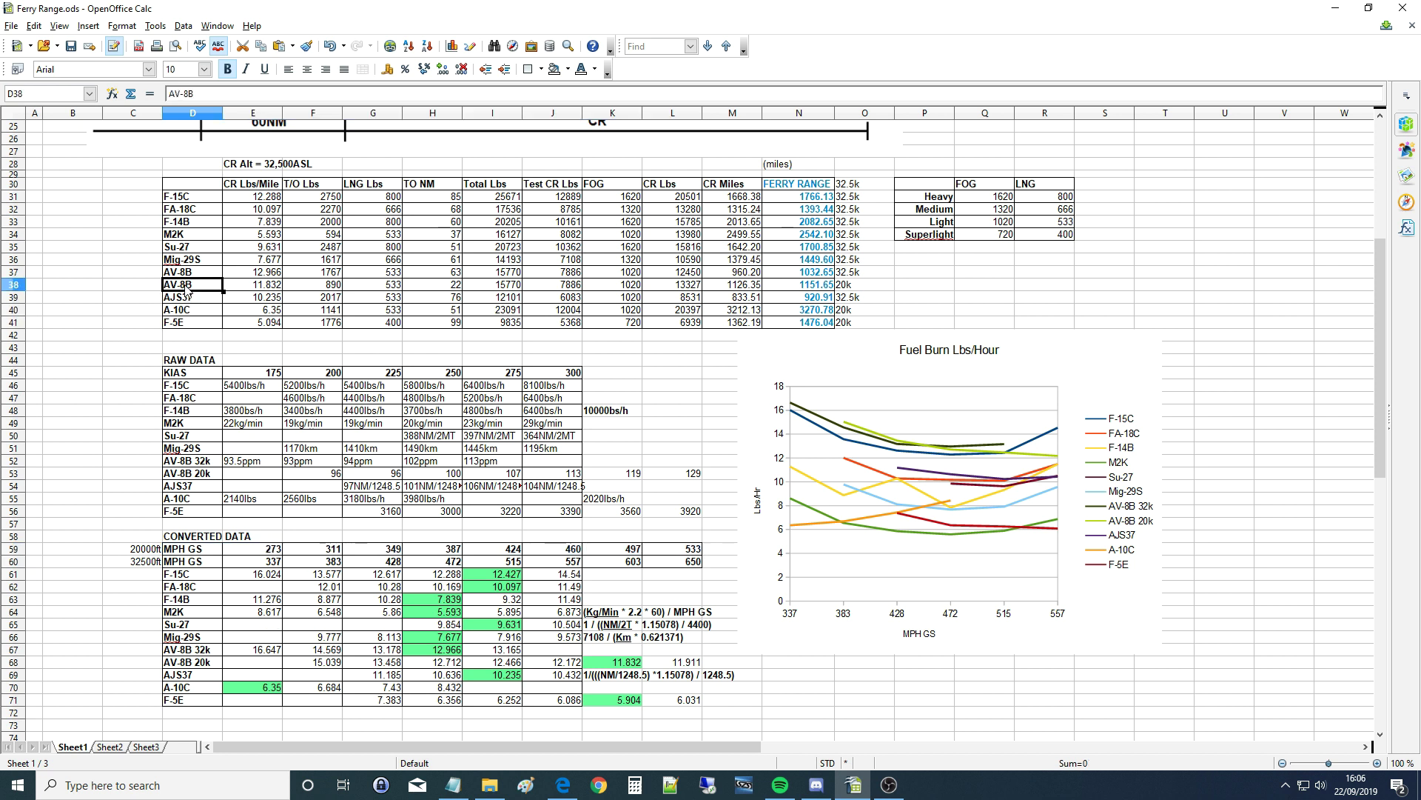
left_click(188, 311)
left_click(180, 326)
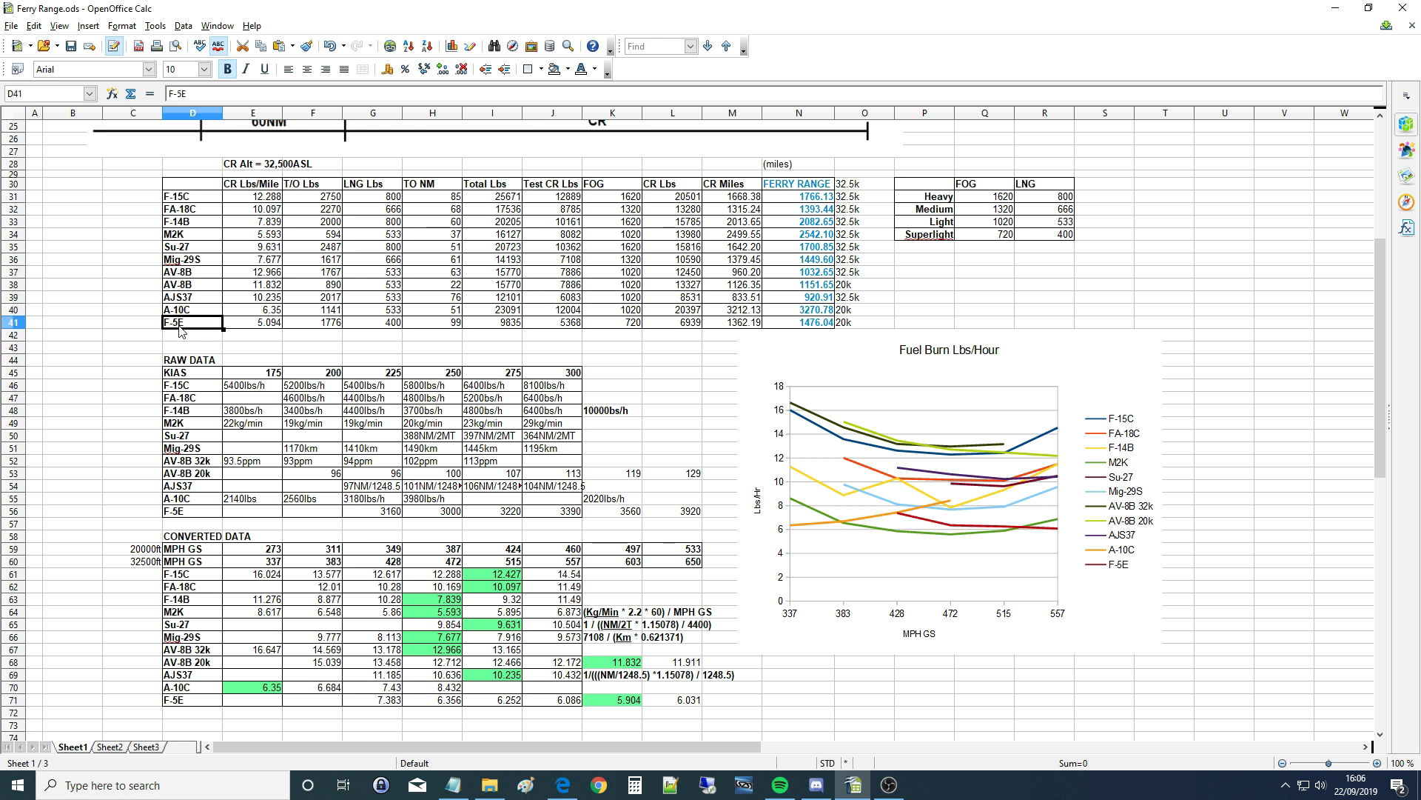
left_click(806, 324)
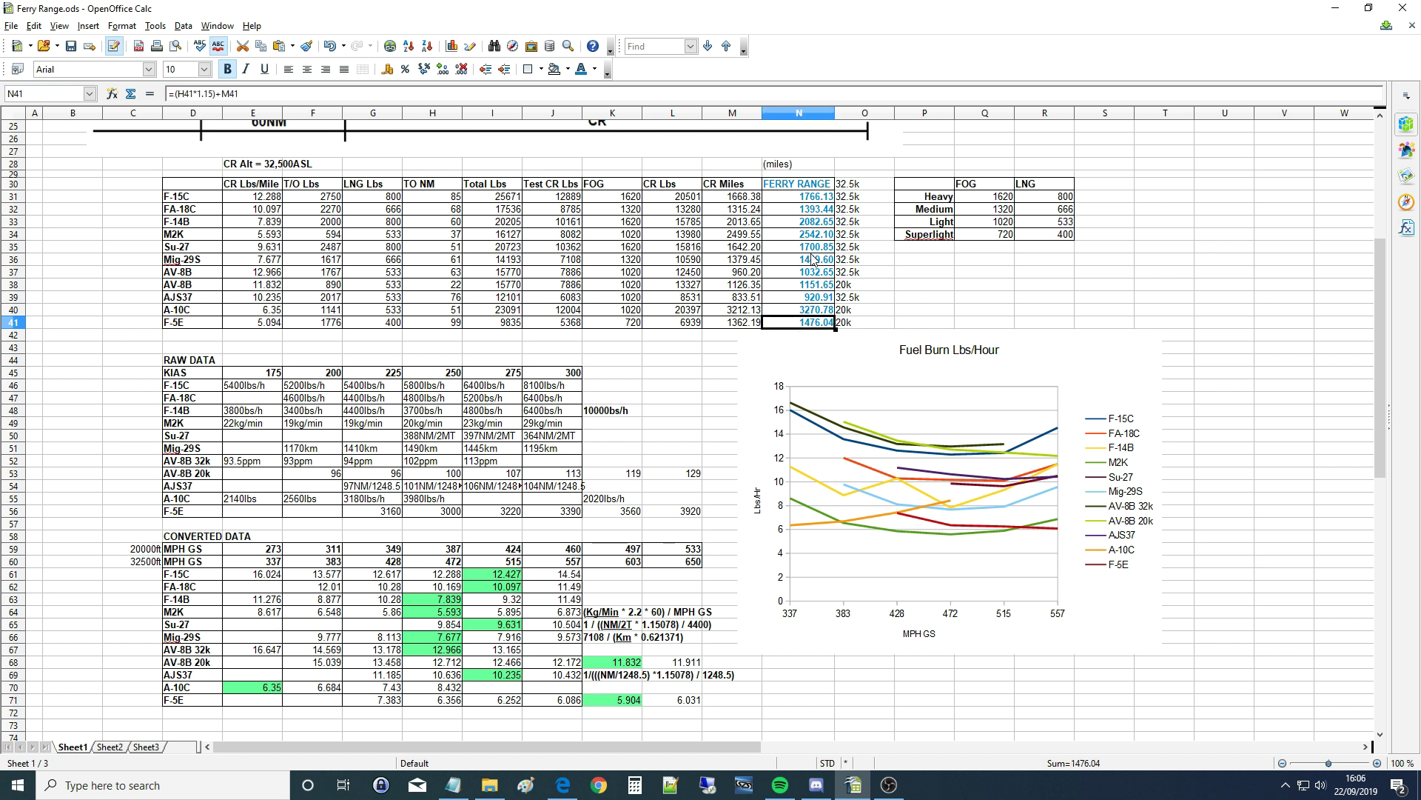
left_click(804, 214)
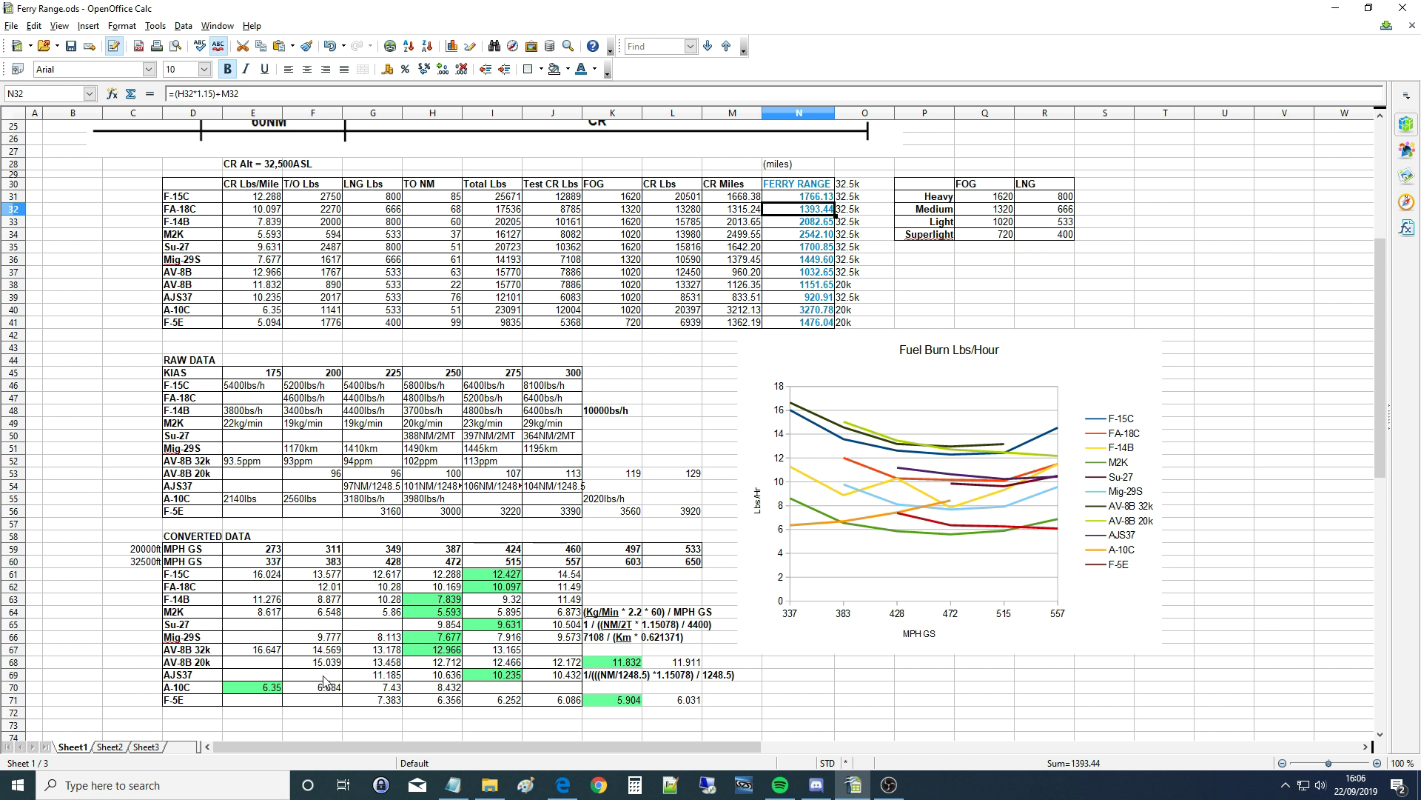
left_click(314, 650)
scroll(316, 675, "down", 1)
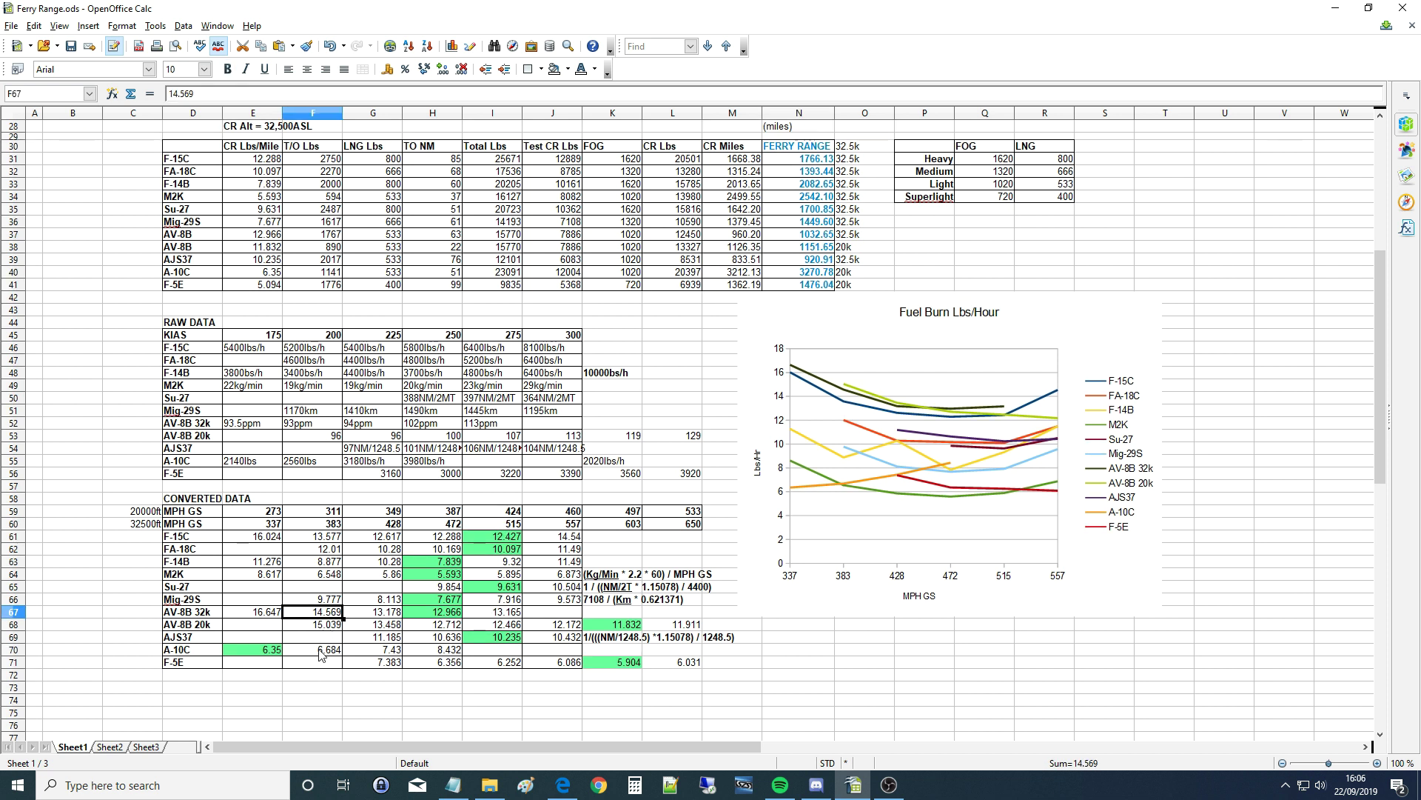
Delete the converted values for F-5E (G71:L71), A-10C (E70:H70) and AV-8B 20k (F68:L68).
left_click_drag(327, 628, 677, 630)
left_click_drag(255, 650, 680, 666)
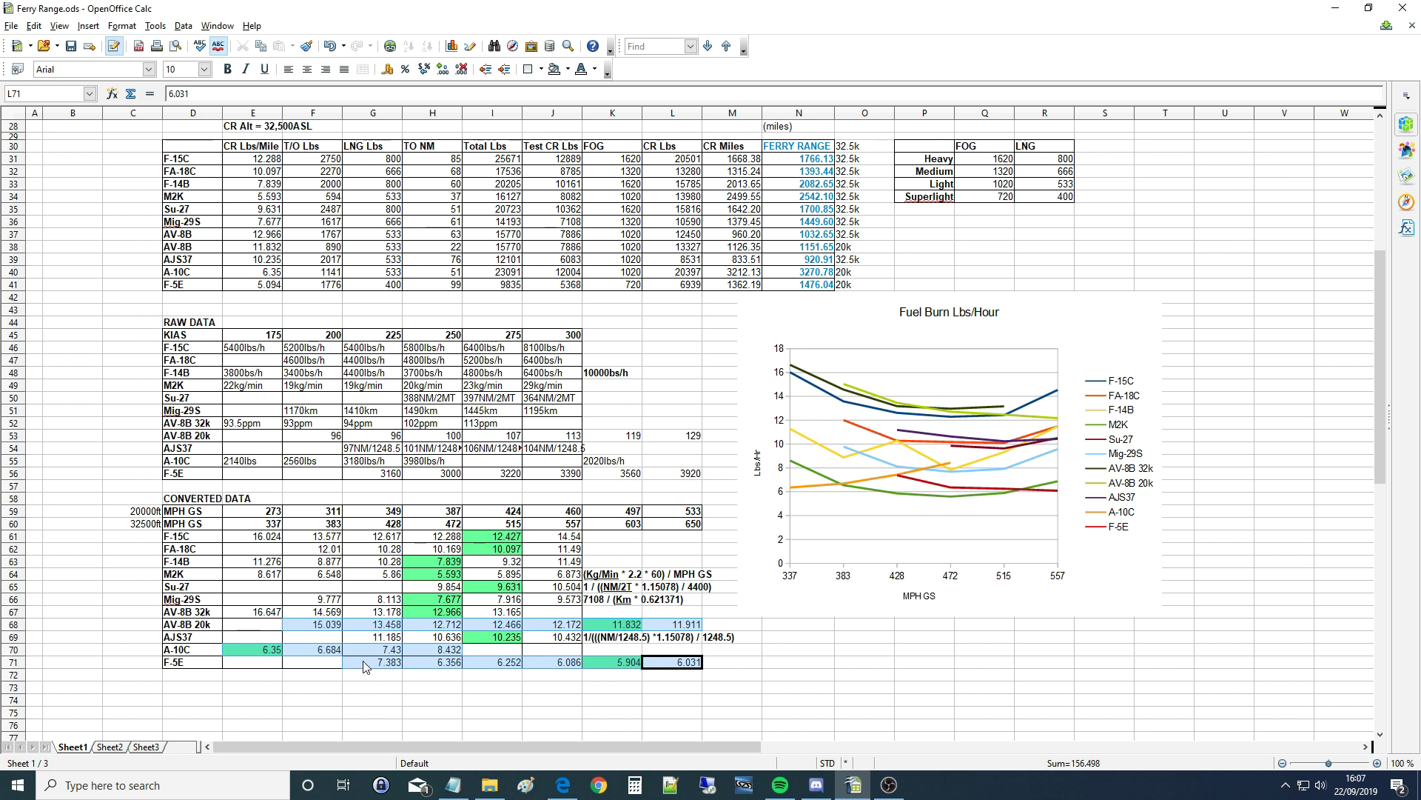
left_click_drag(362, 666, 675, 670)
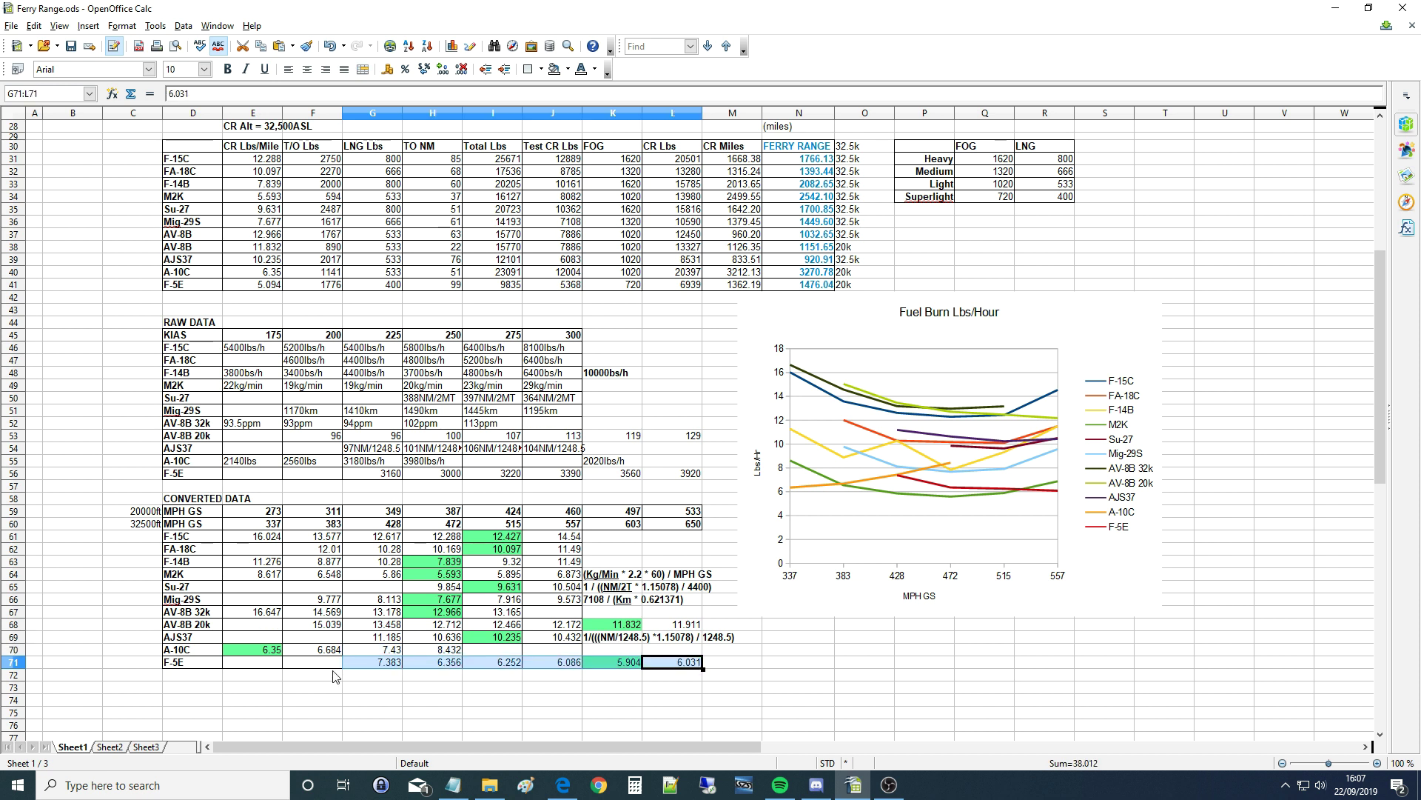
key("Delete")
left_click_drag(266, 650, 434, 657)
key("Delete")
left_click(225, 638)
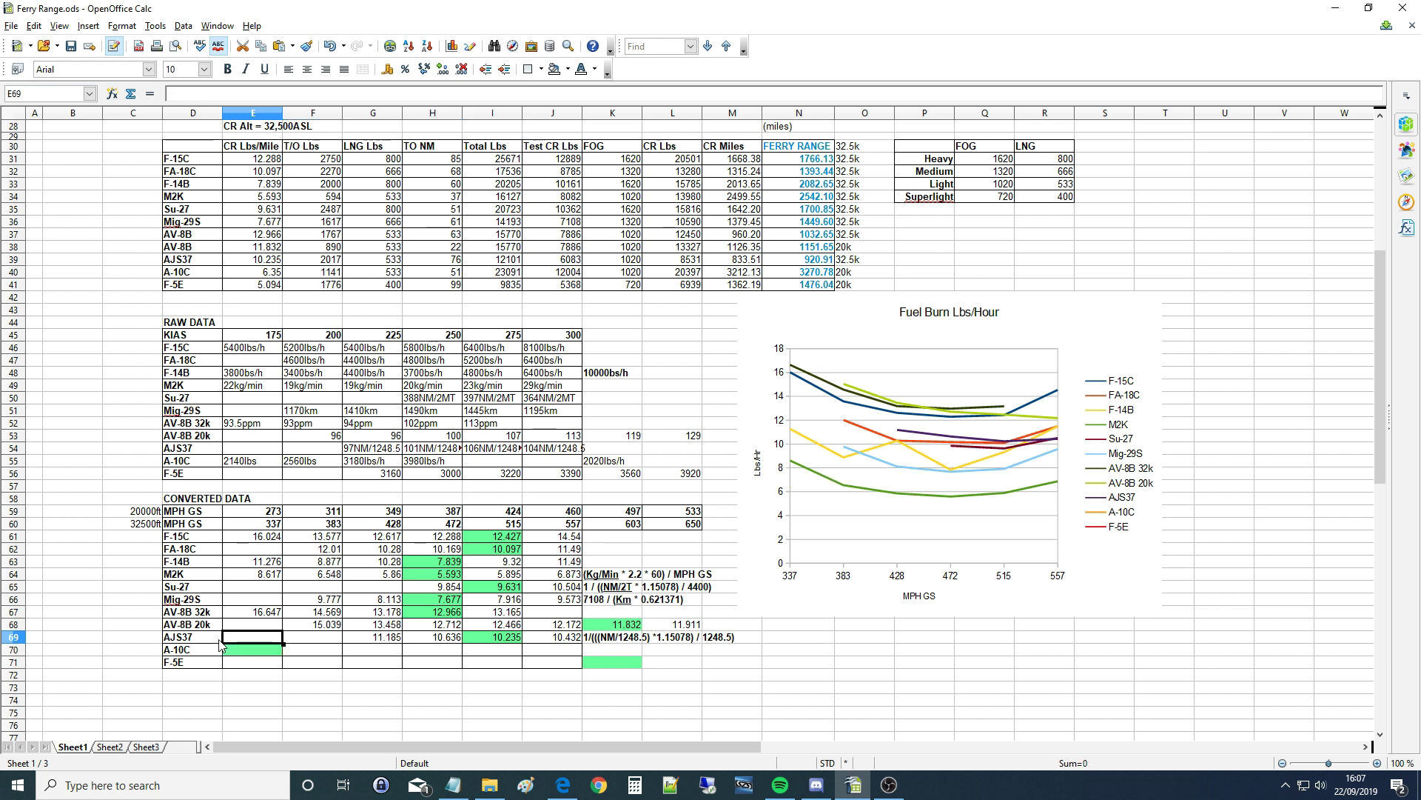
left_click_drag(305, 631, 667, 630)
key("Delete")
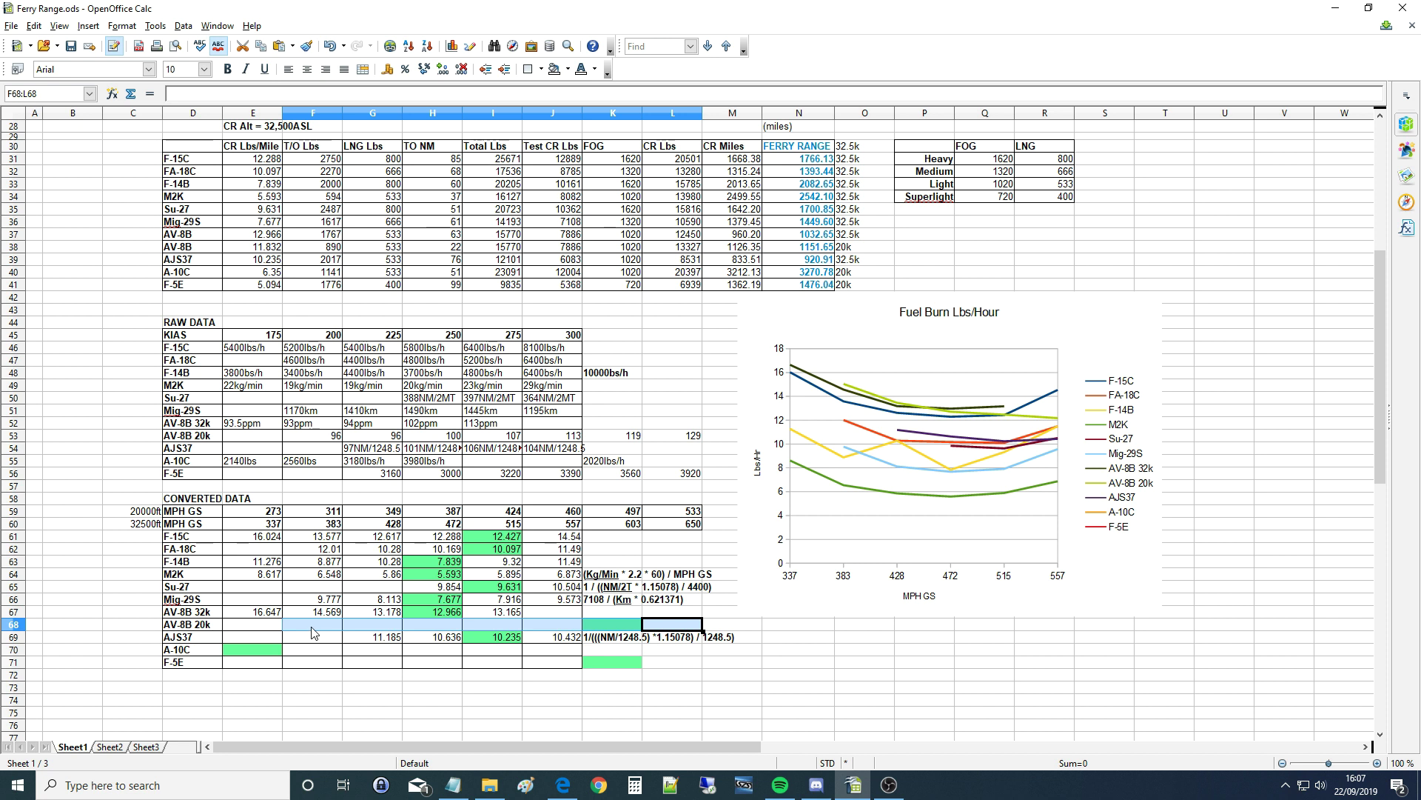
left_click(314, 631)
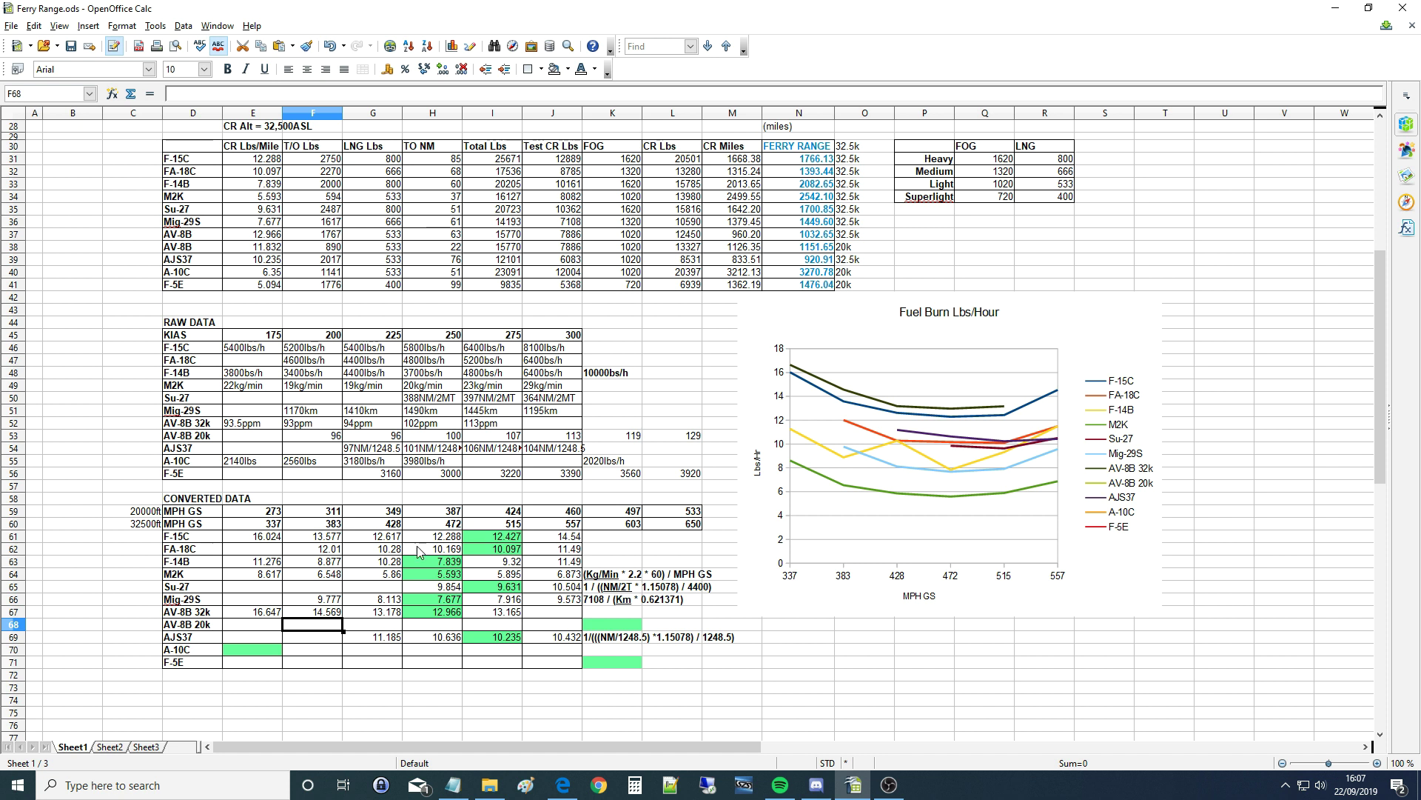
Compute 96 × 60 ÷ 311 in Calculator.
left_click(635, 785)
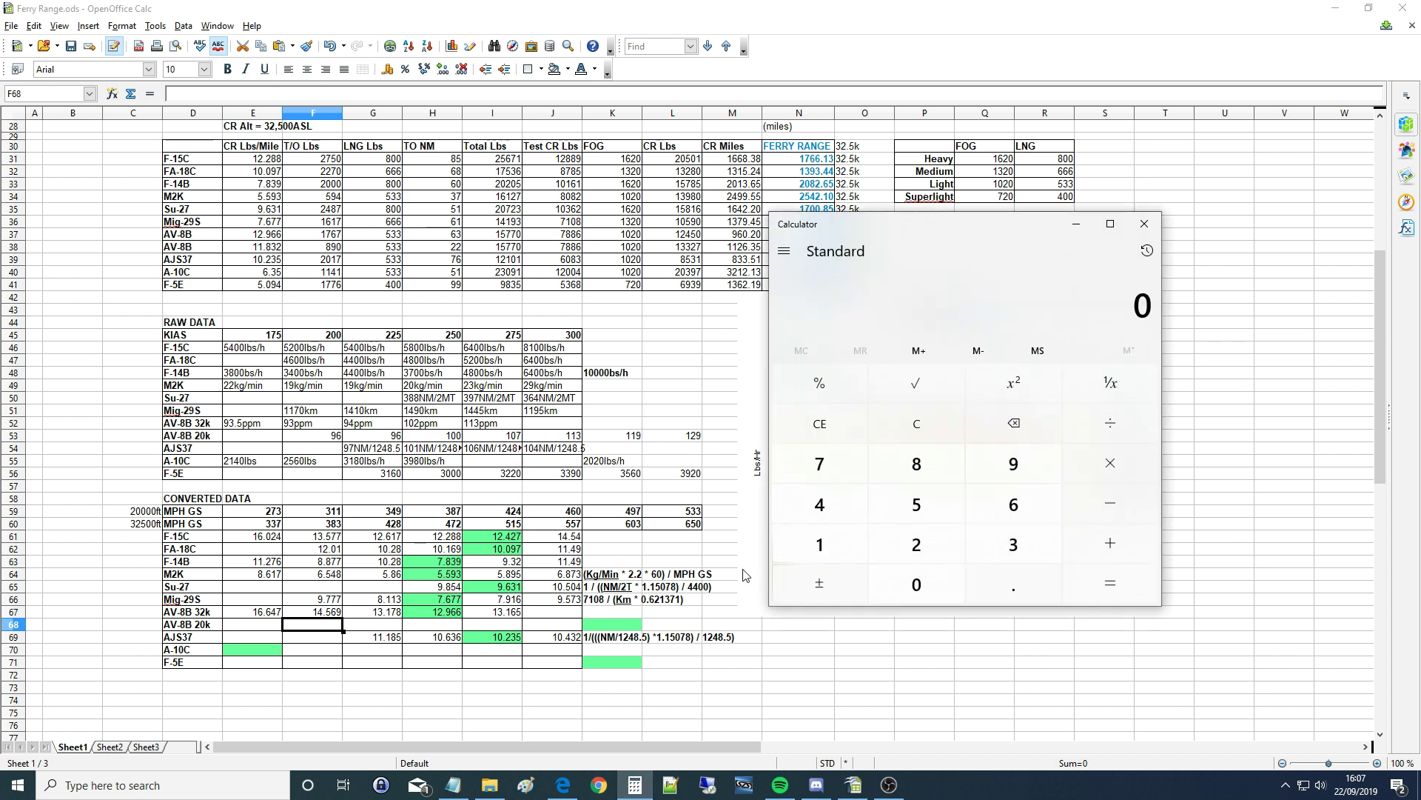
type("96")
key("asterisk")
type("60")
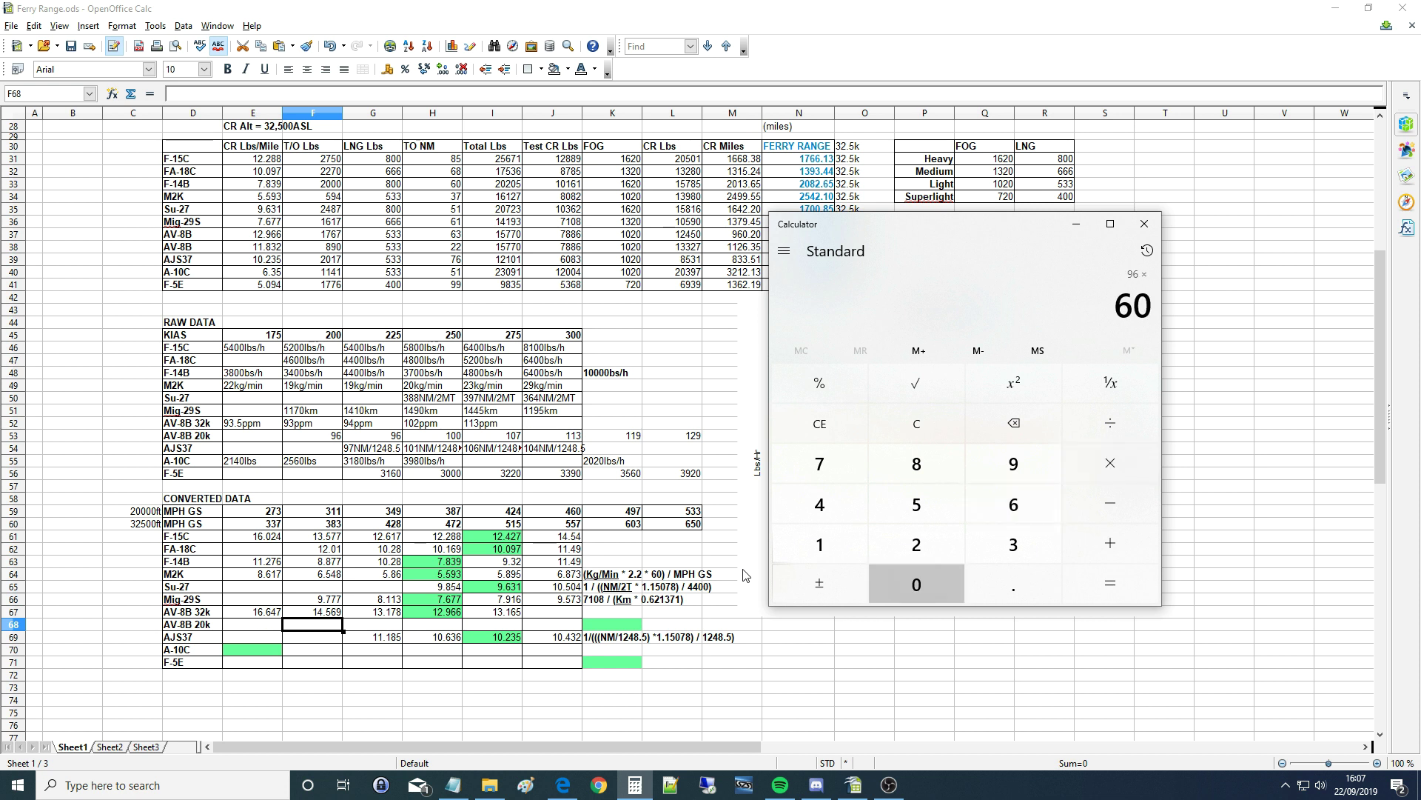
key("Return")
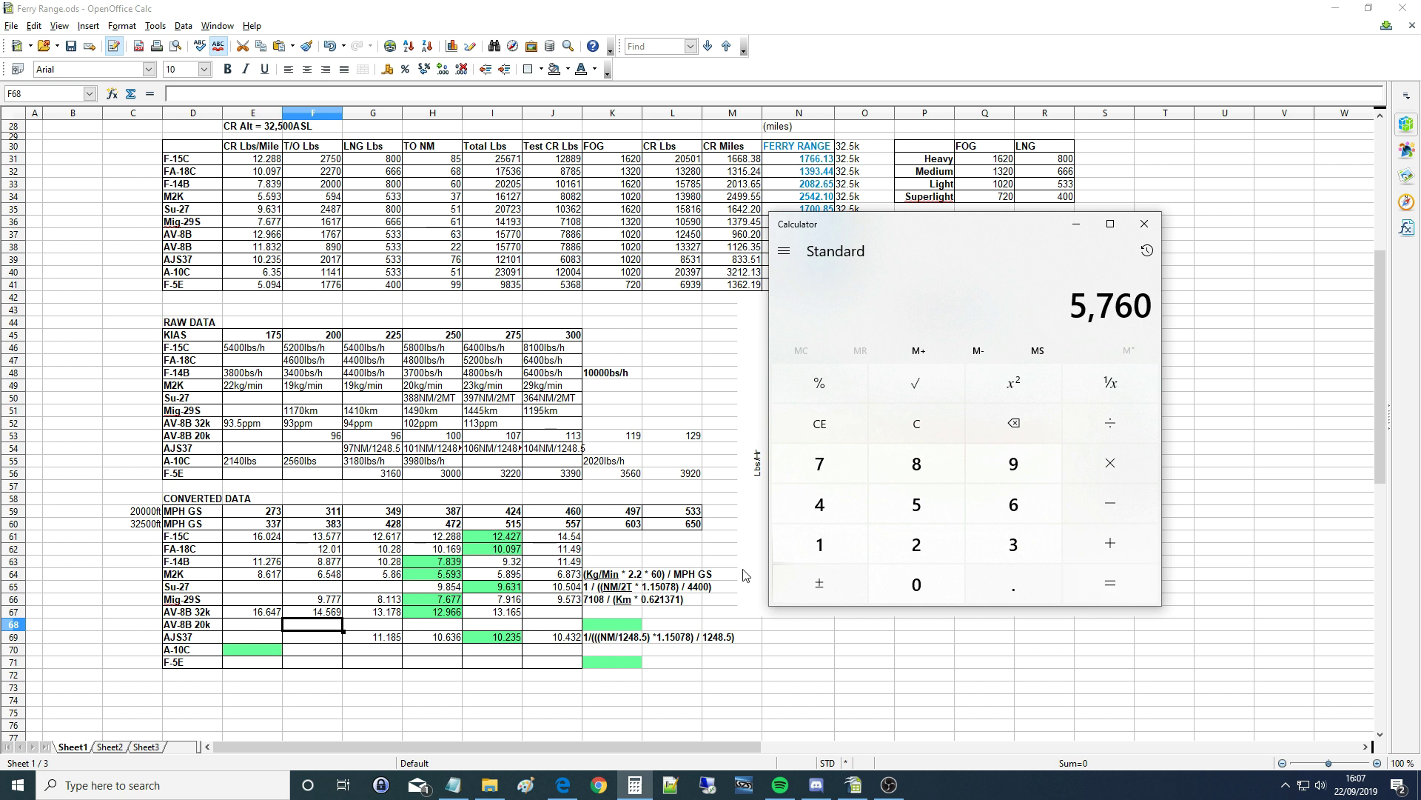
key("slash")
type("311")
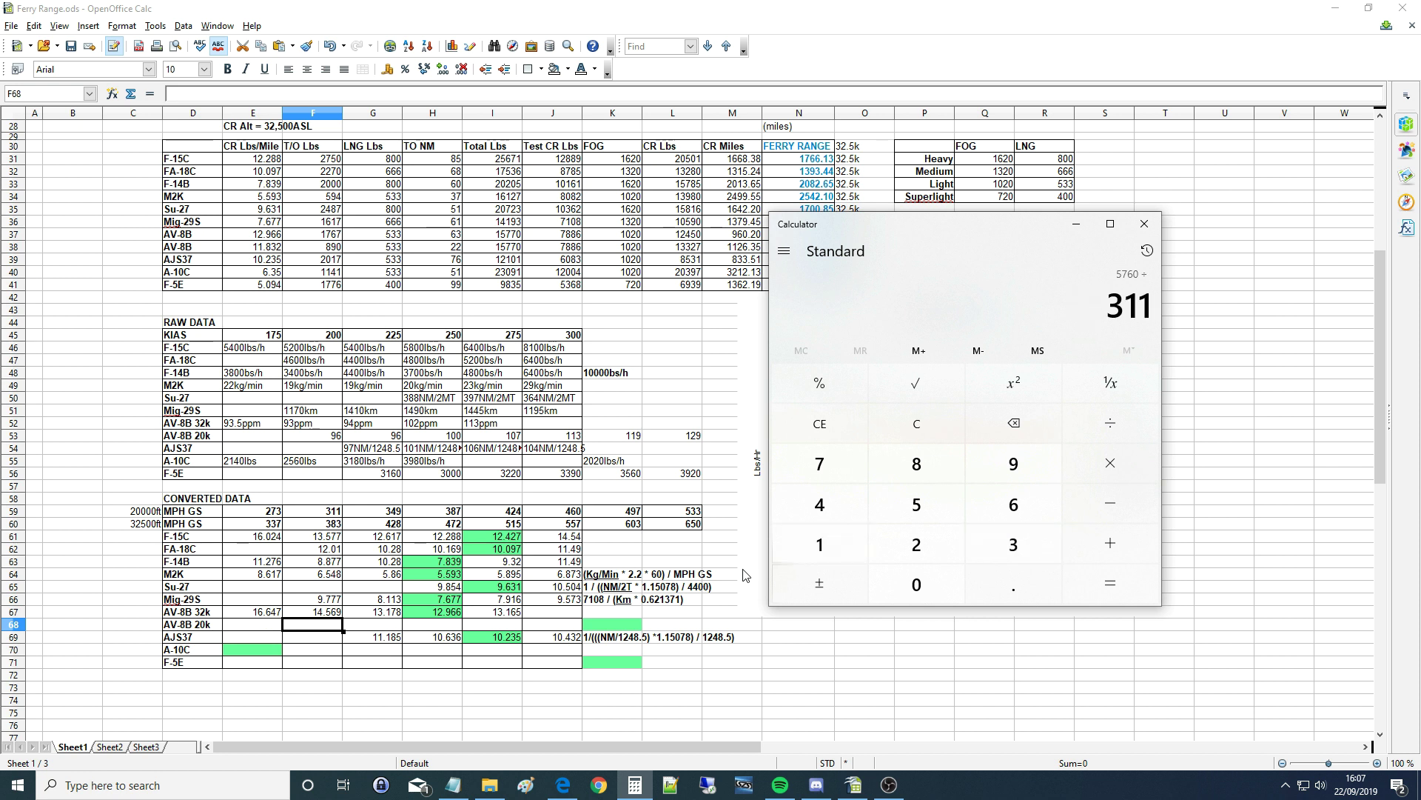
key("Return")
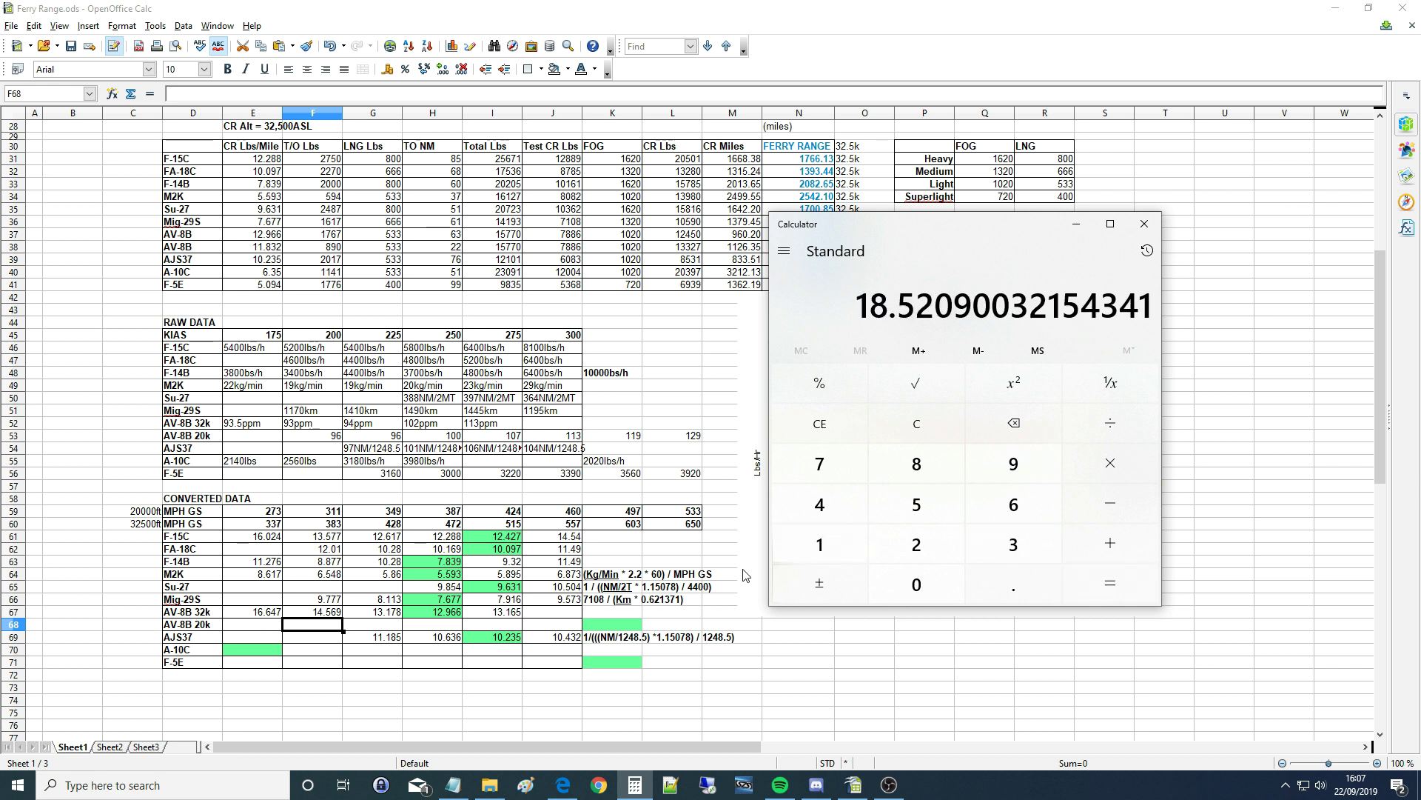
Enter 18.521 in F68 and clear the Calculator.
left_click(321, 632)
type("18")
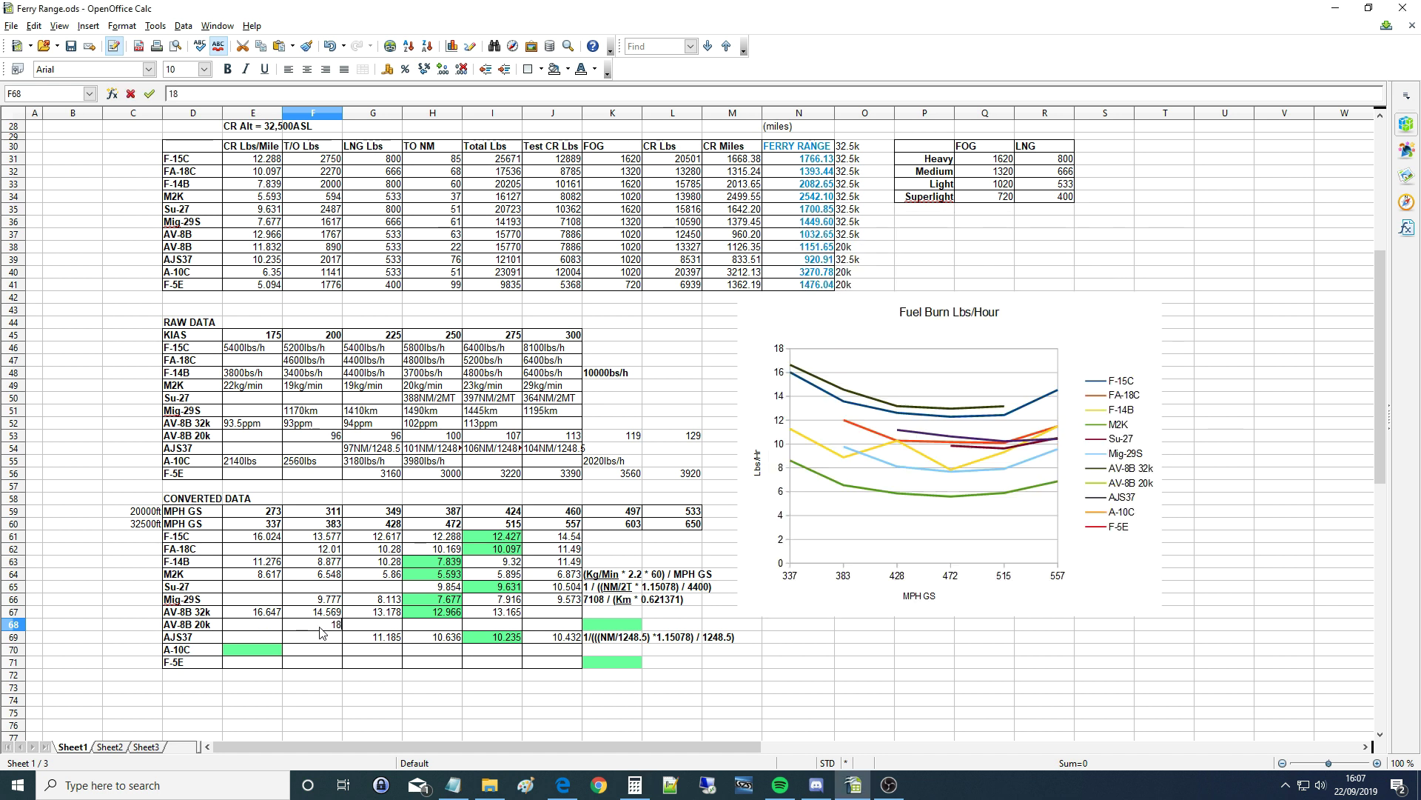
type(".521")
left_click(371, 627)
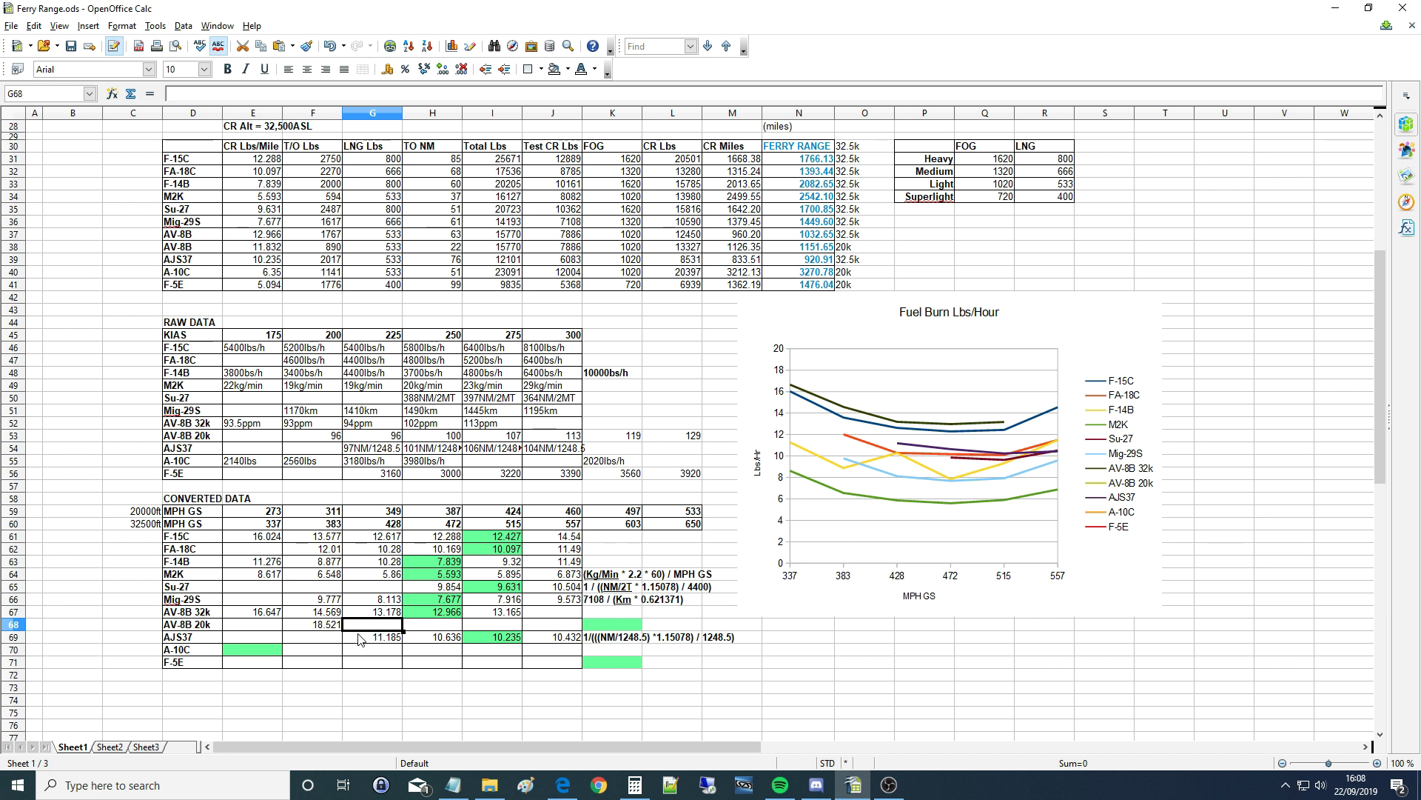
left_click(634, 785)
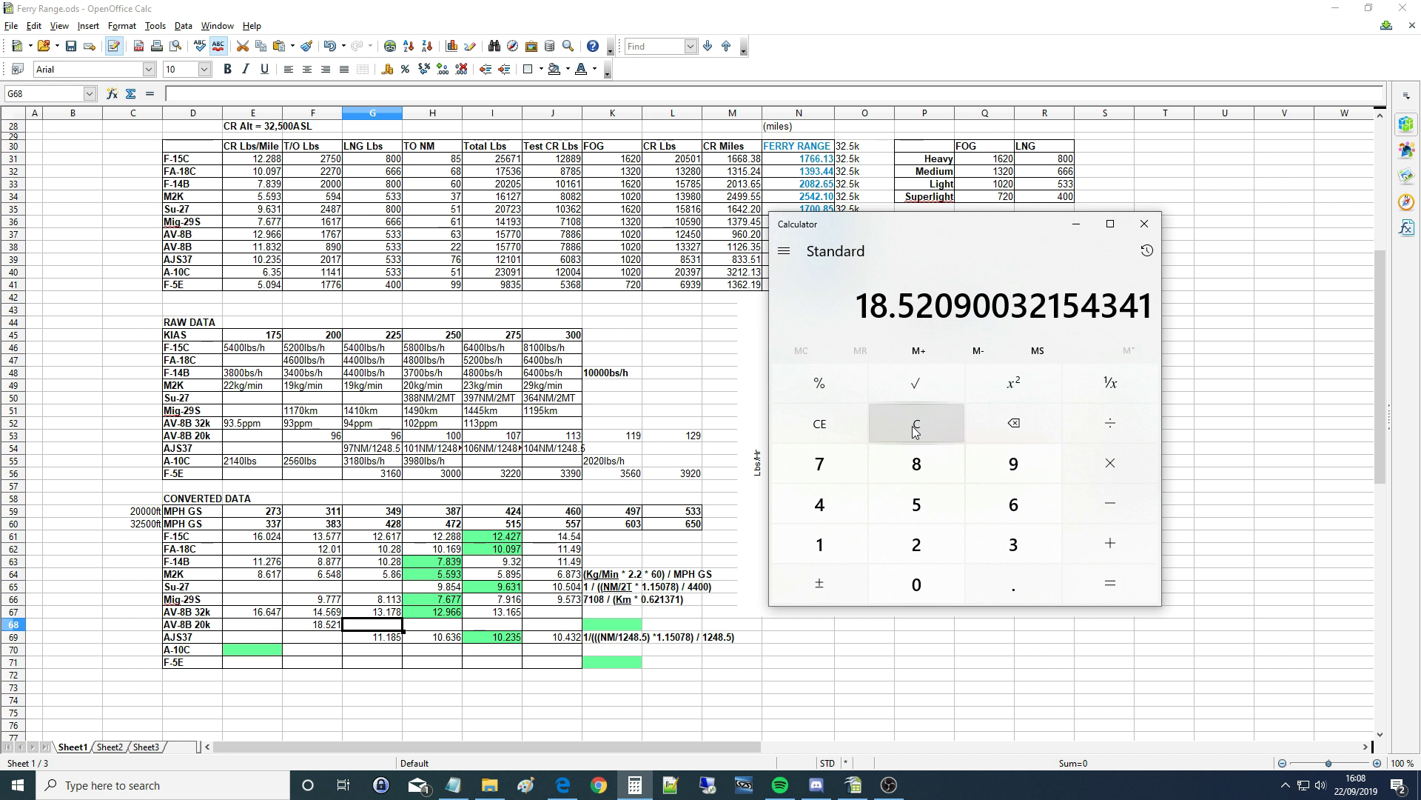
left_click(916, 432)
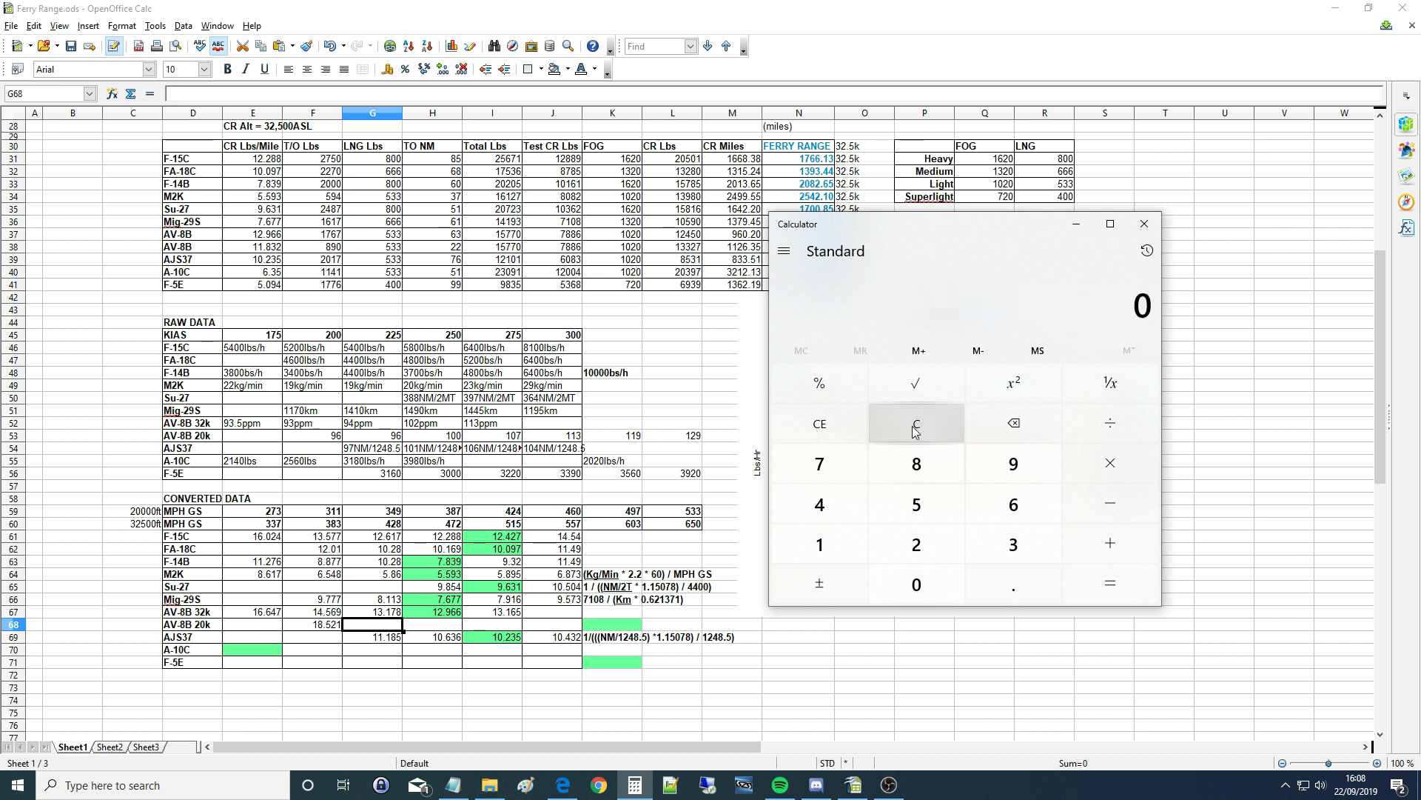
Check A-10C's 2140lbs fuel burn and compute 2140 ÷ 273 in Calculator.
left_click(374, 455)
left_click(362, 461)
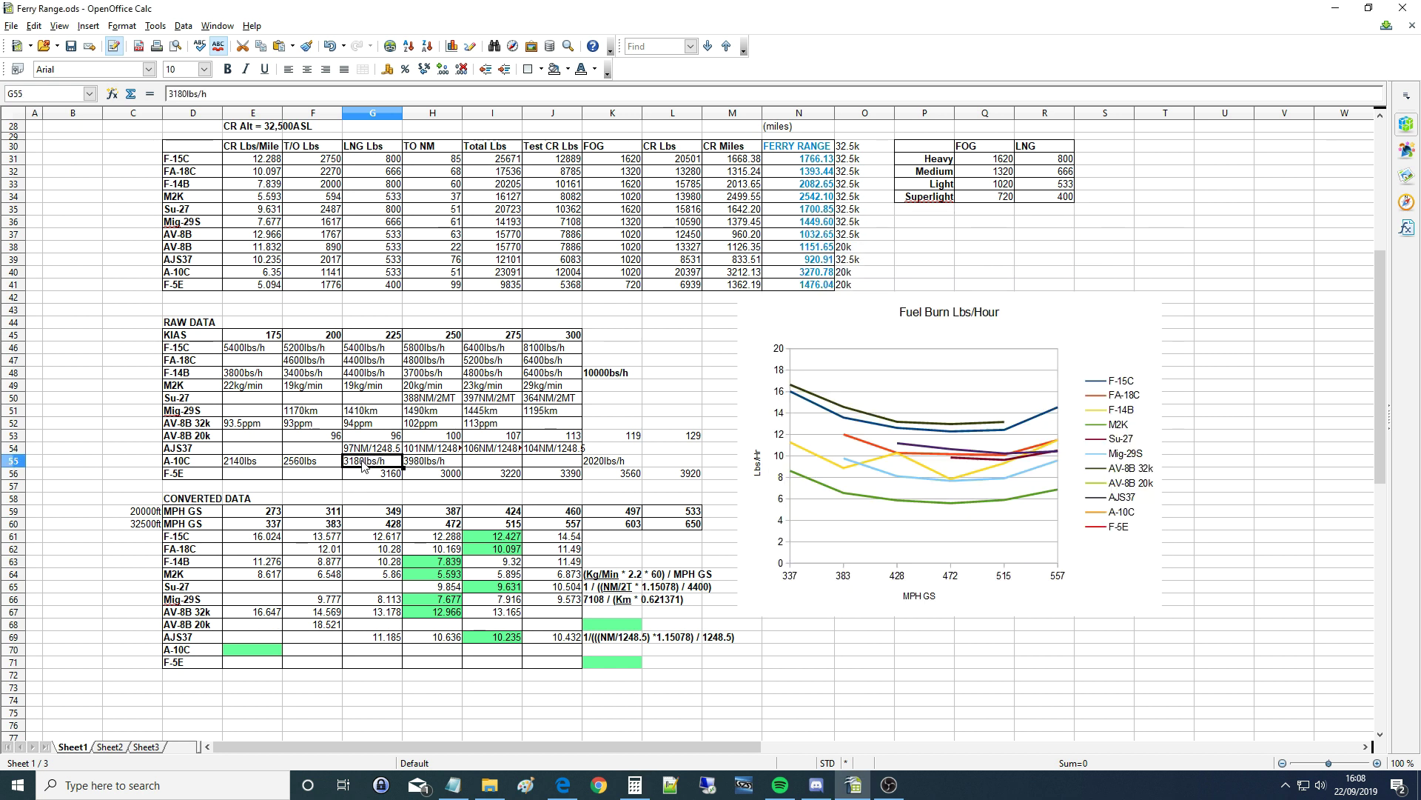
left_click(251, 467)
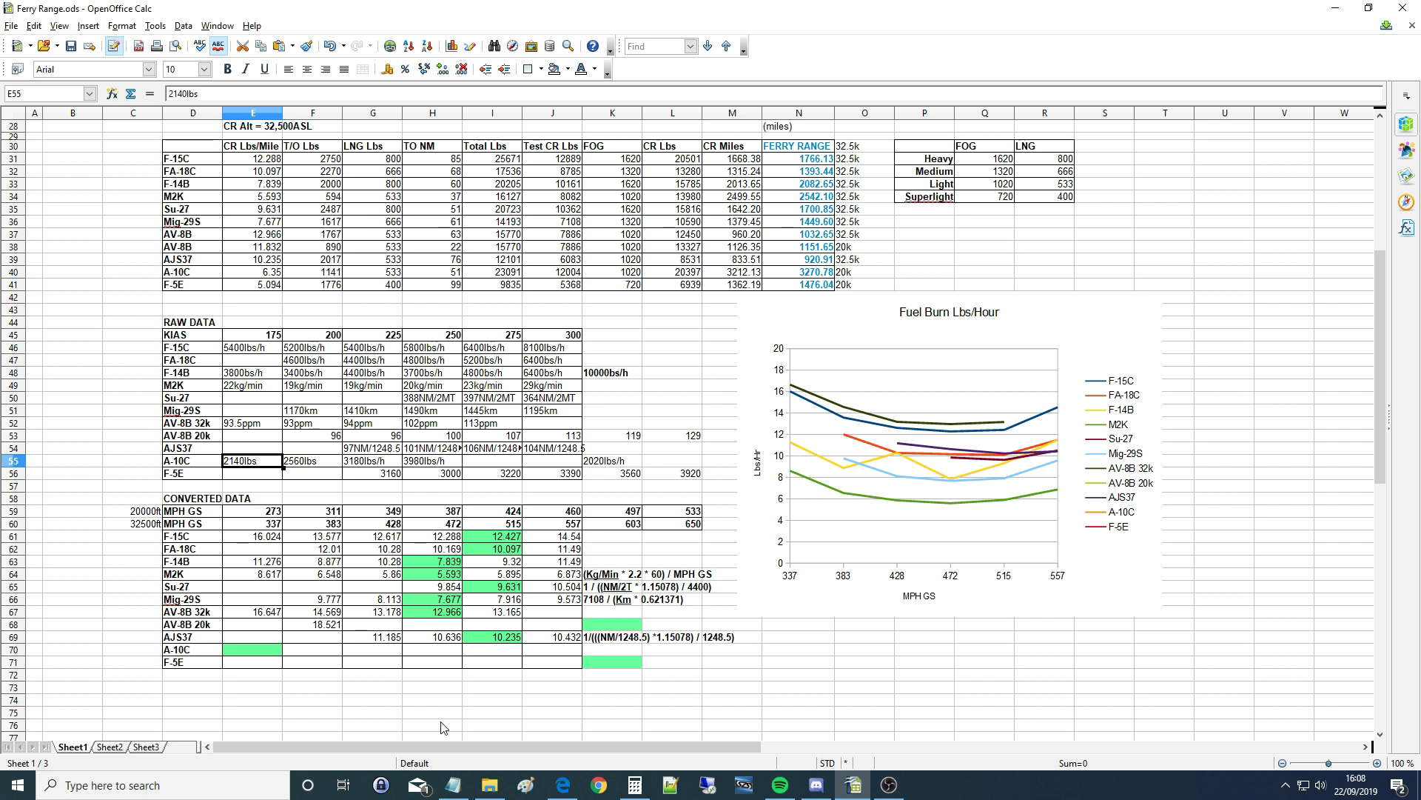
left_click(634, 785)
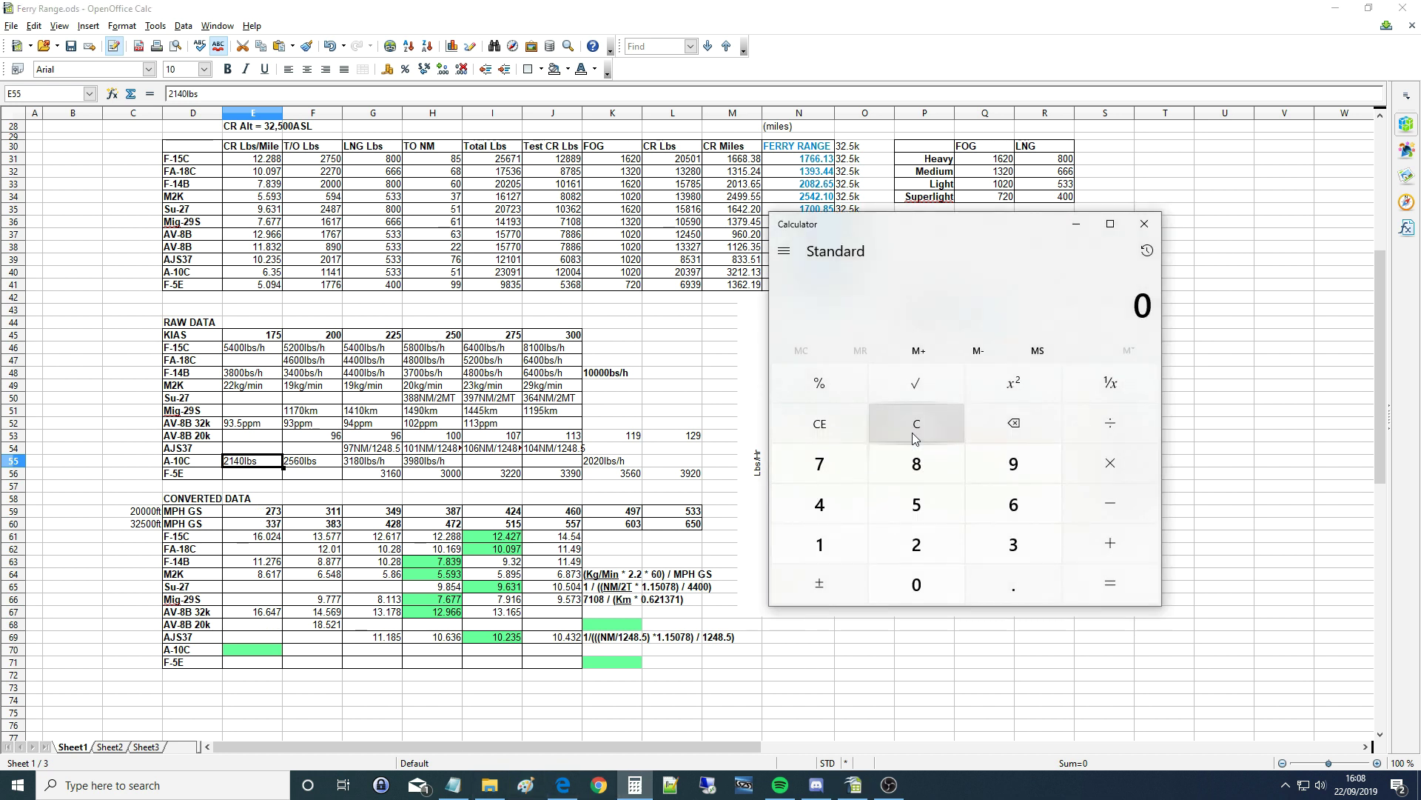
type("2140")
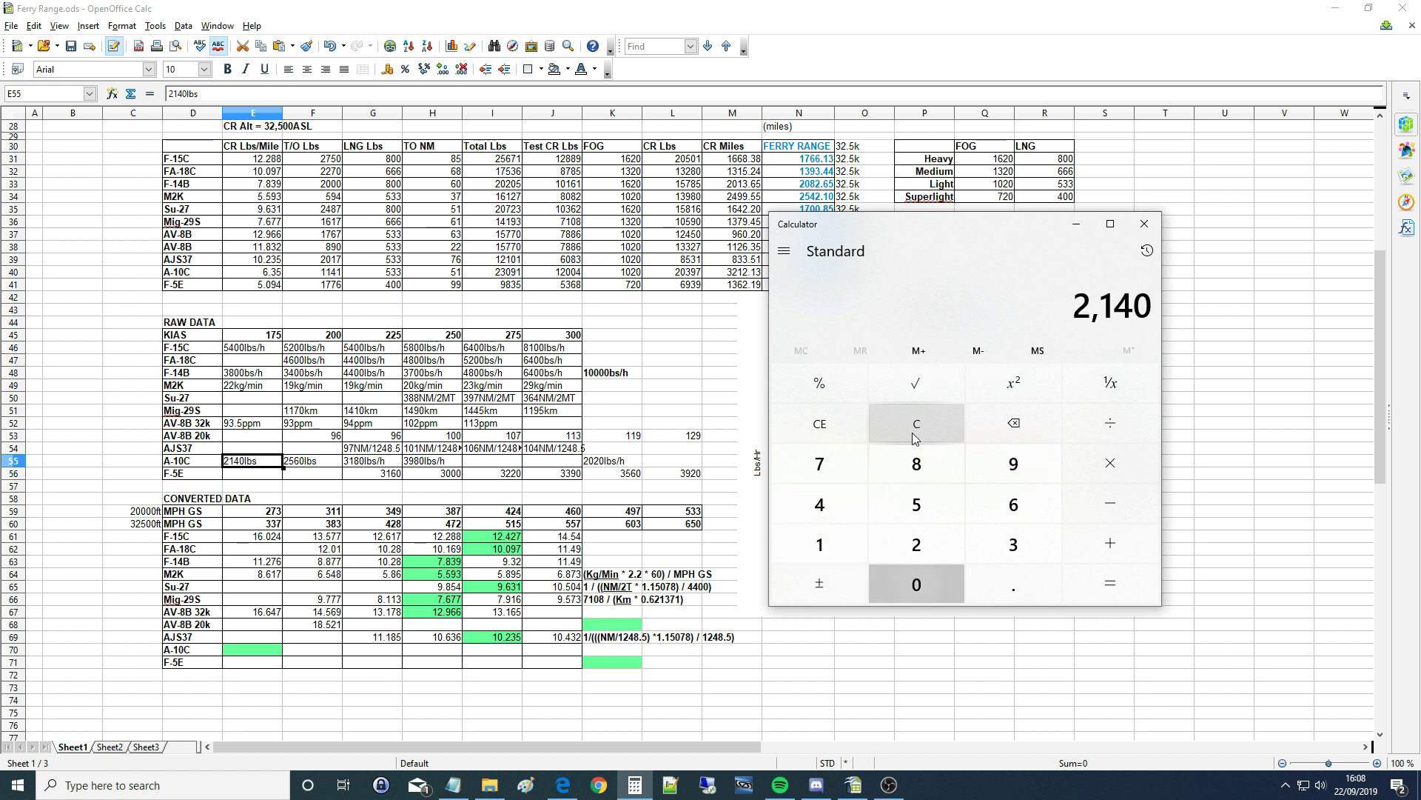
key("slash")
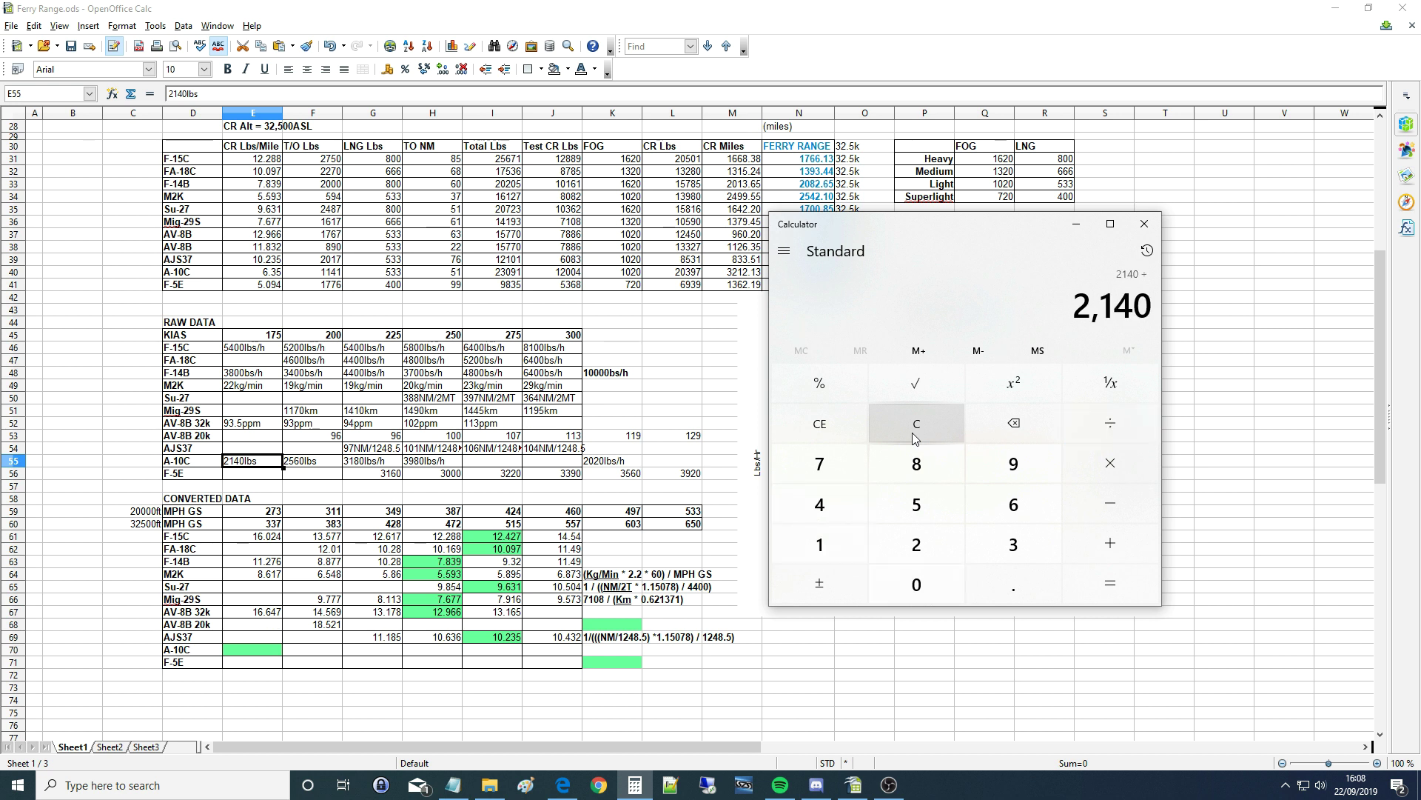
type("273")
key("Return")
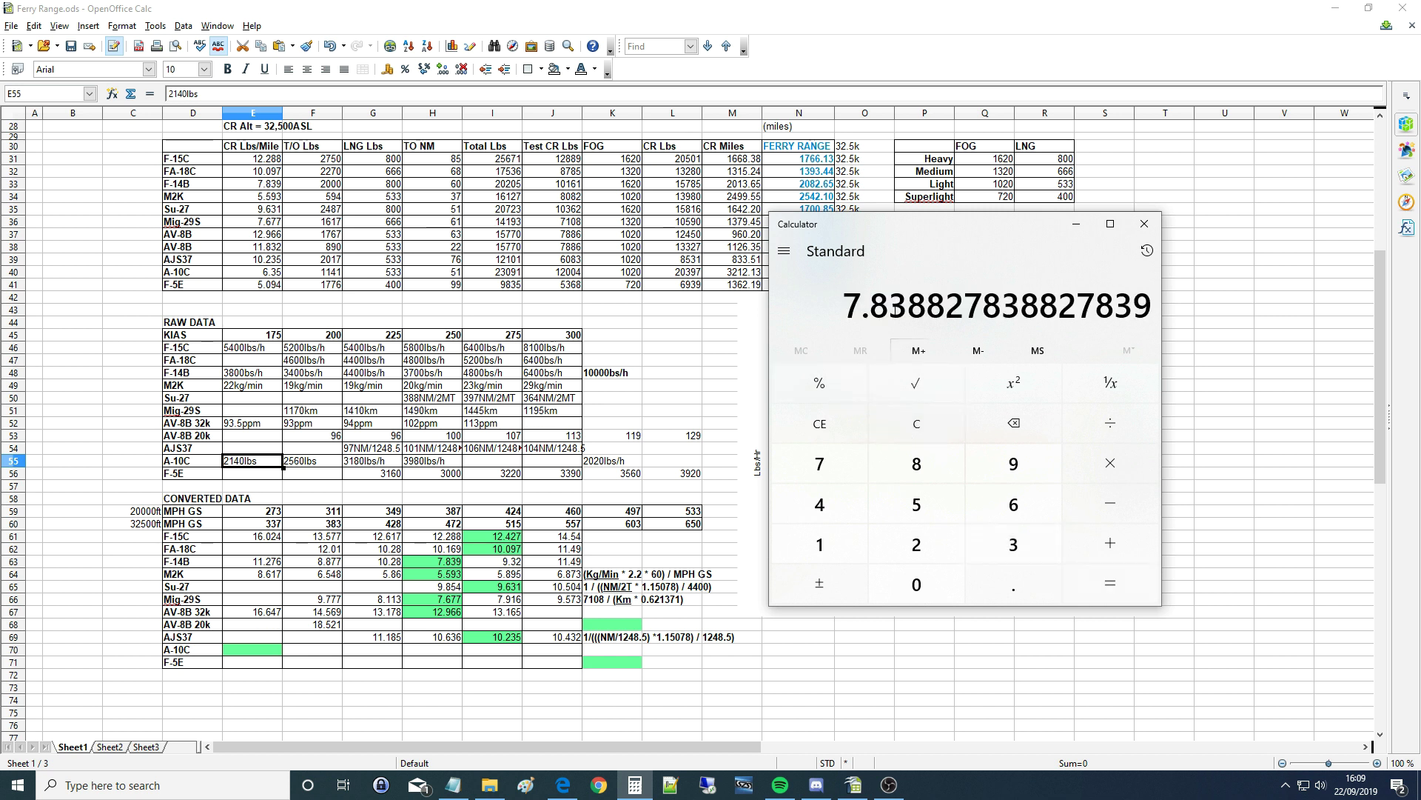
Enter 7.839 in A-10C cell E70.
left_click(247, 655)
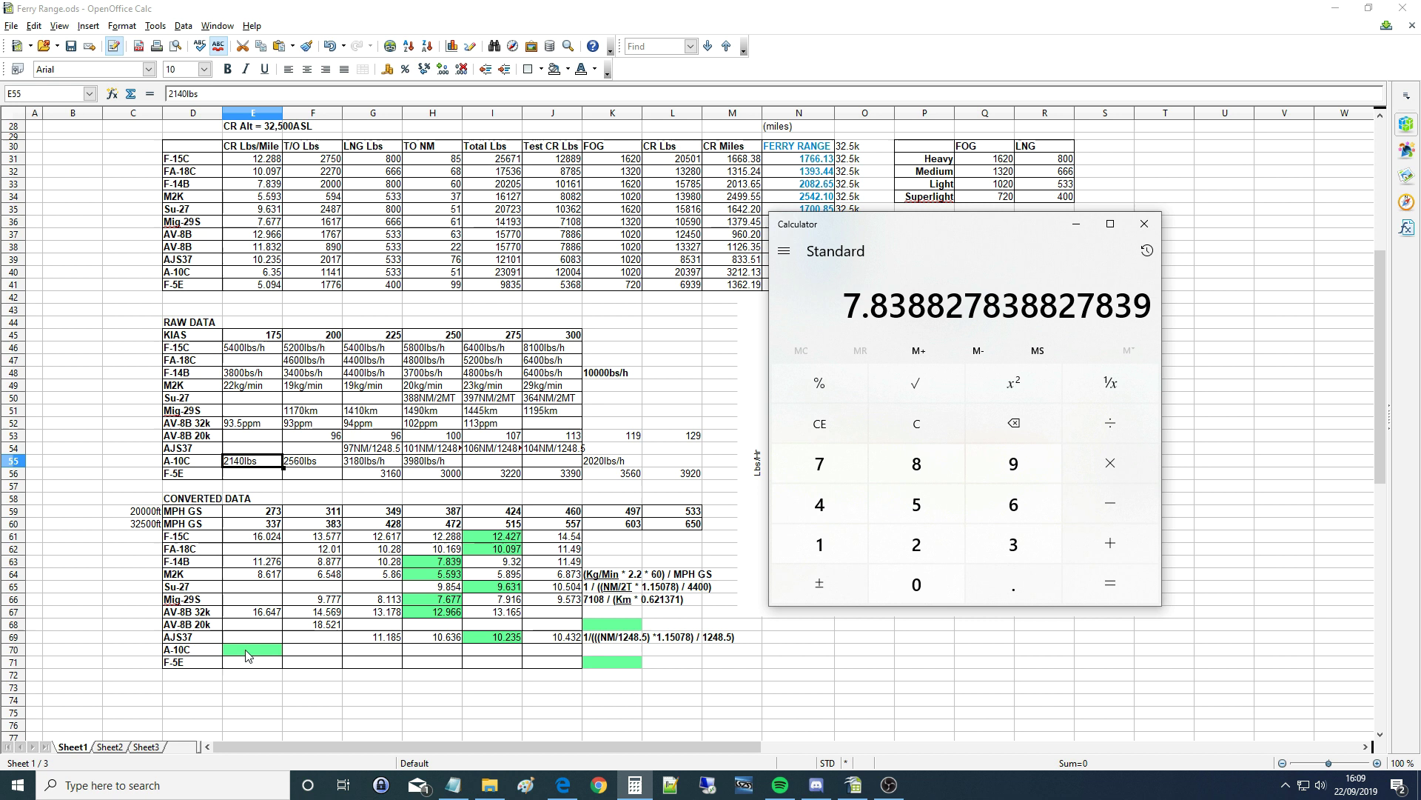
type("7.")
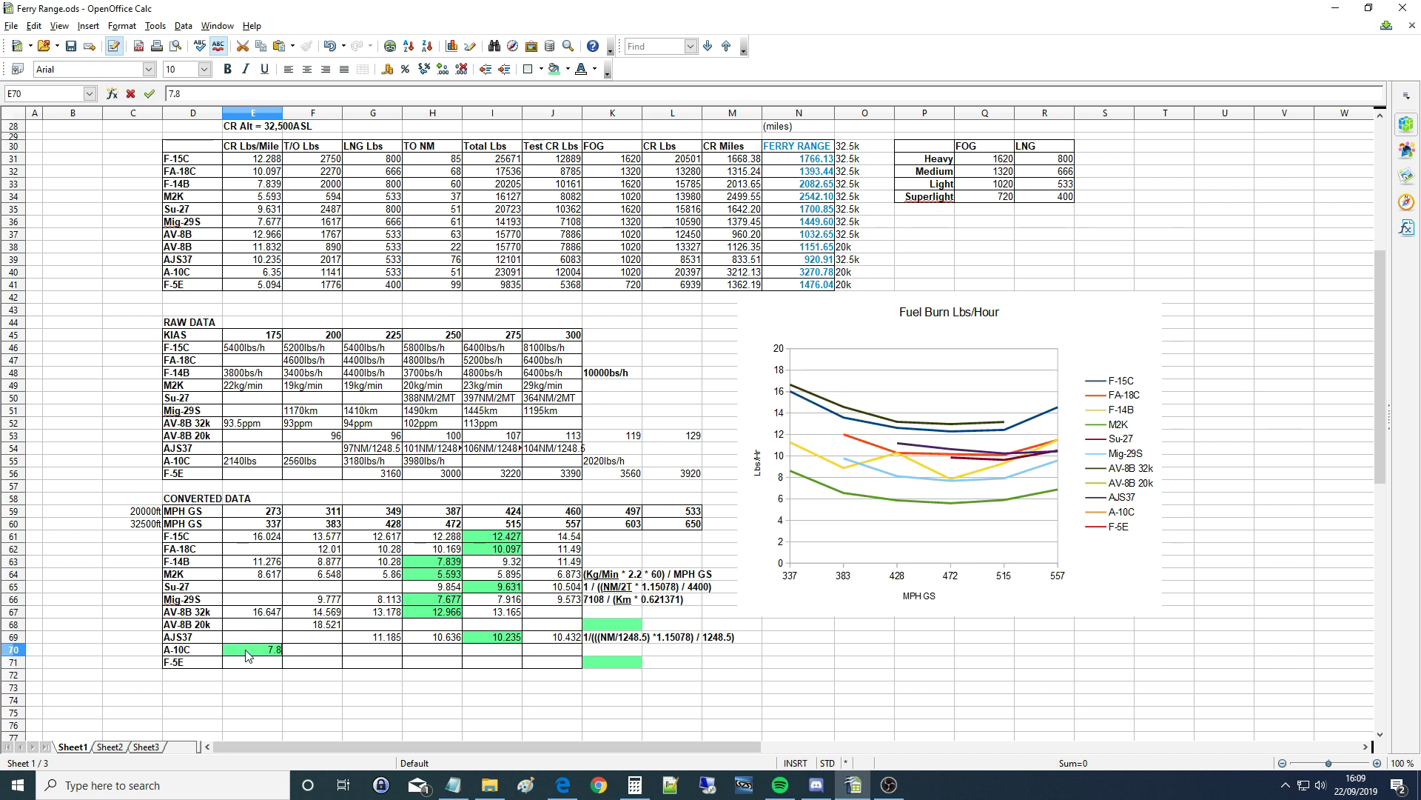
type("839")
key("Tab")
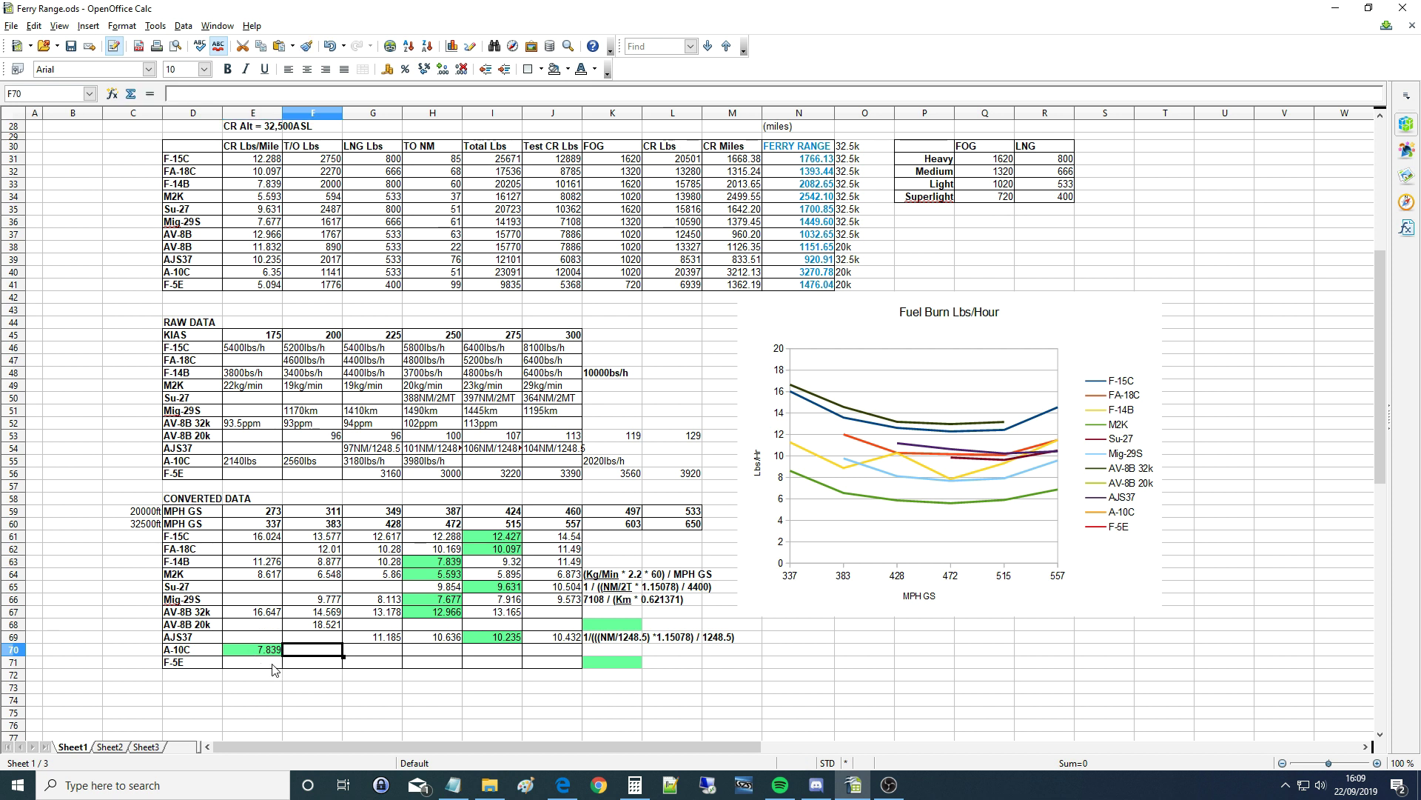
Compute 3160 ÷ 349 and begin entering 9.054 in F-5E cell G71.
left_click(384, 664)
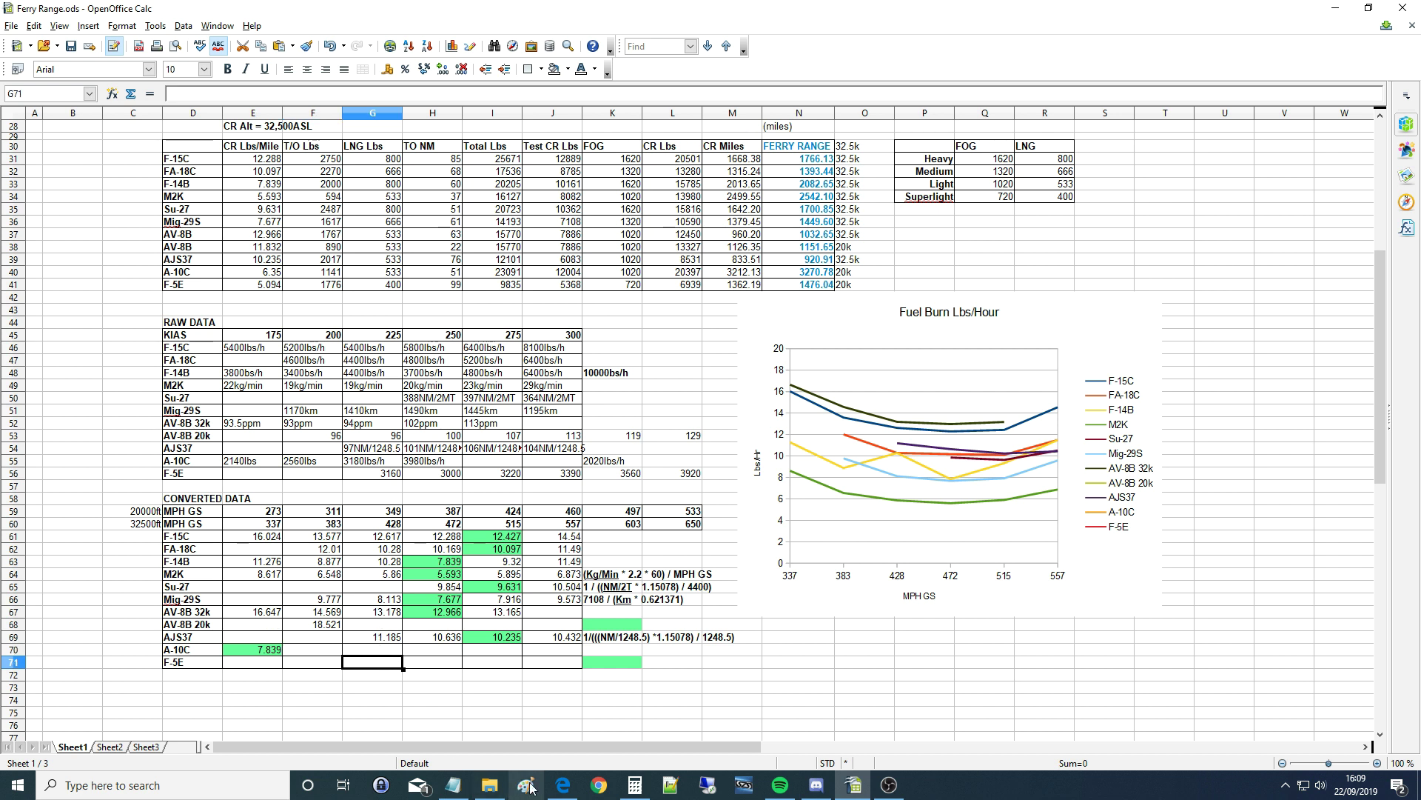
left_click(634, 784)
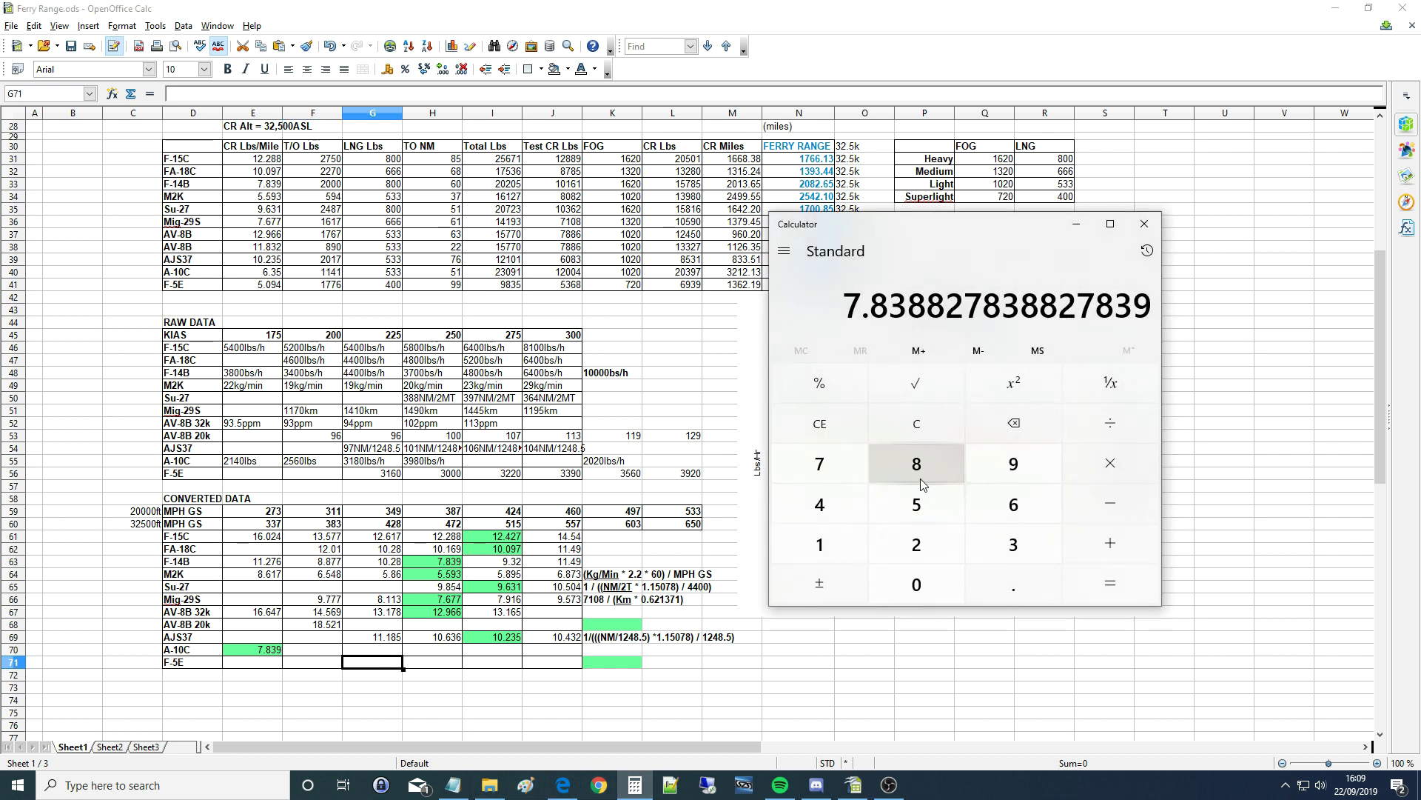
left_click(922, 428)
type("3,160")
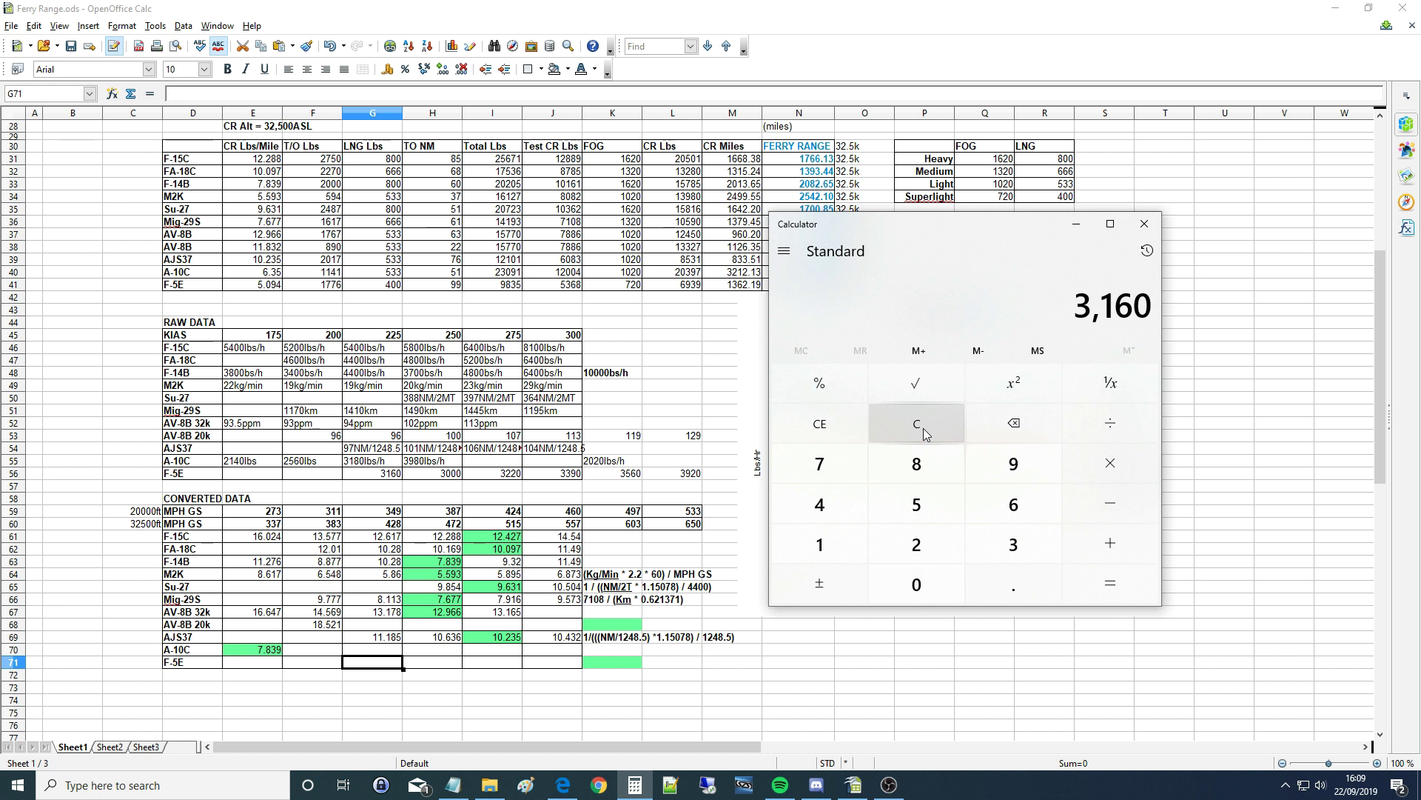
key("slash")
type("349")
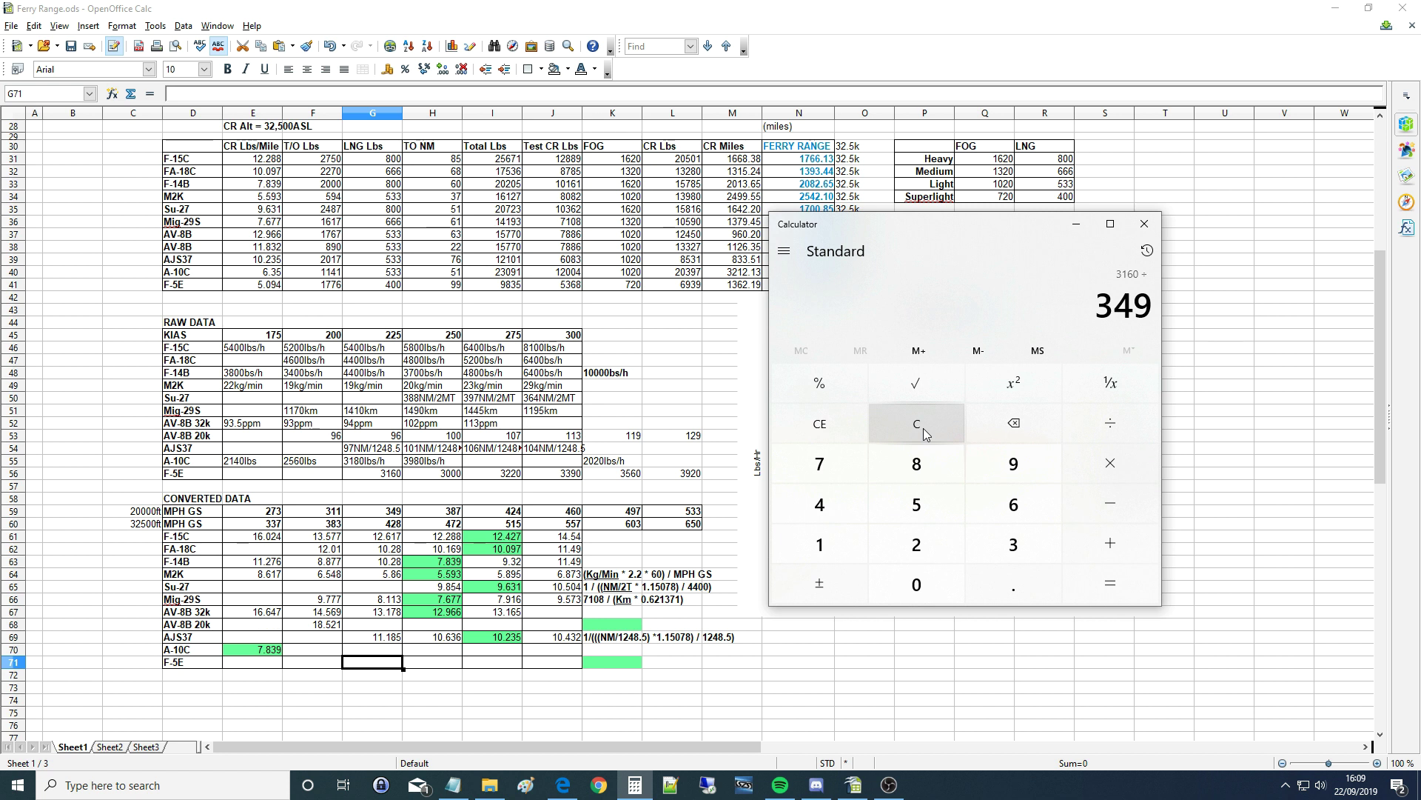
key("Return")
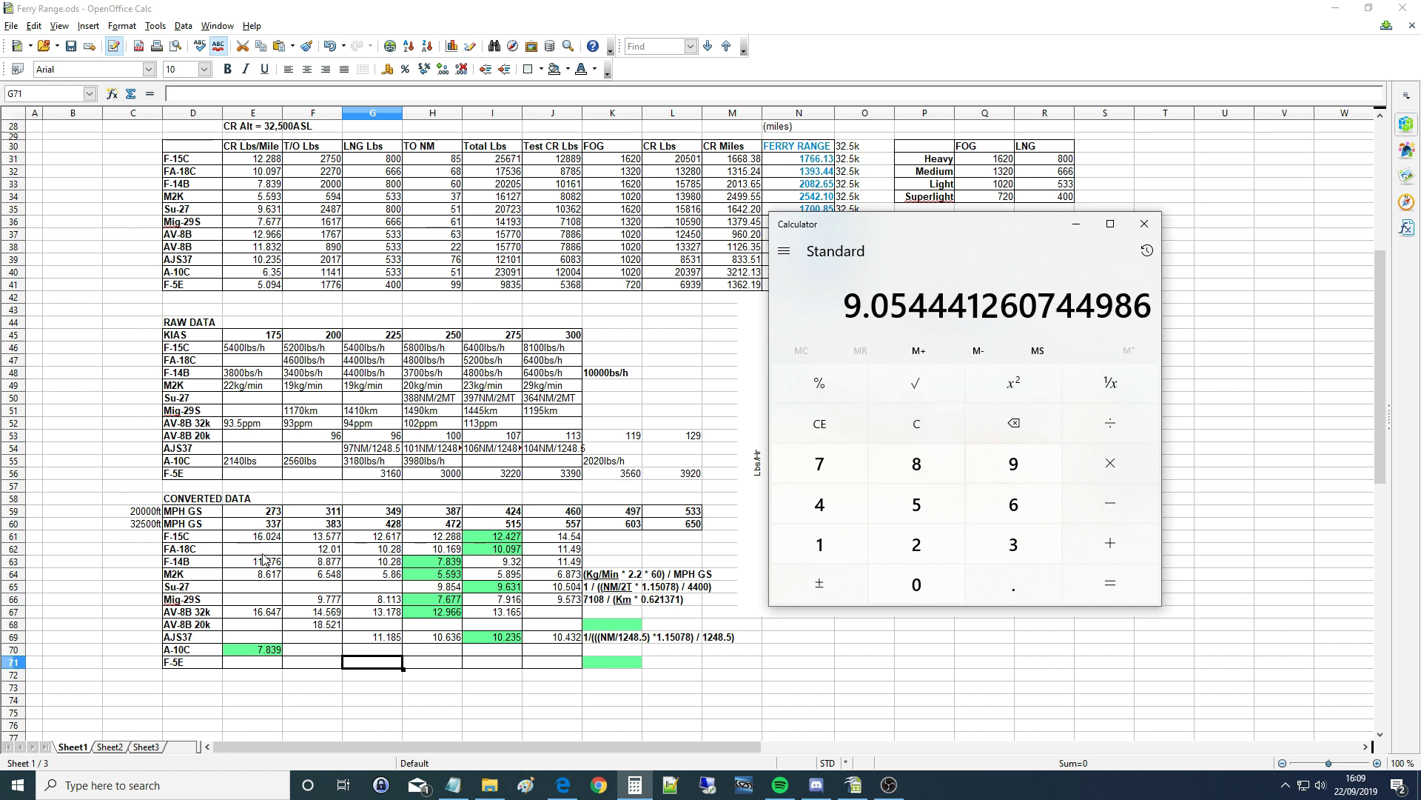
left_click(385, 670)
type("9.05")
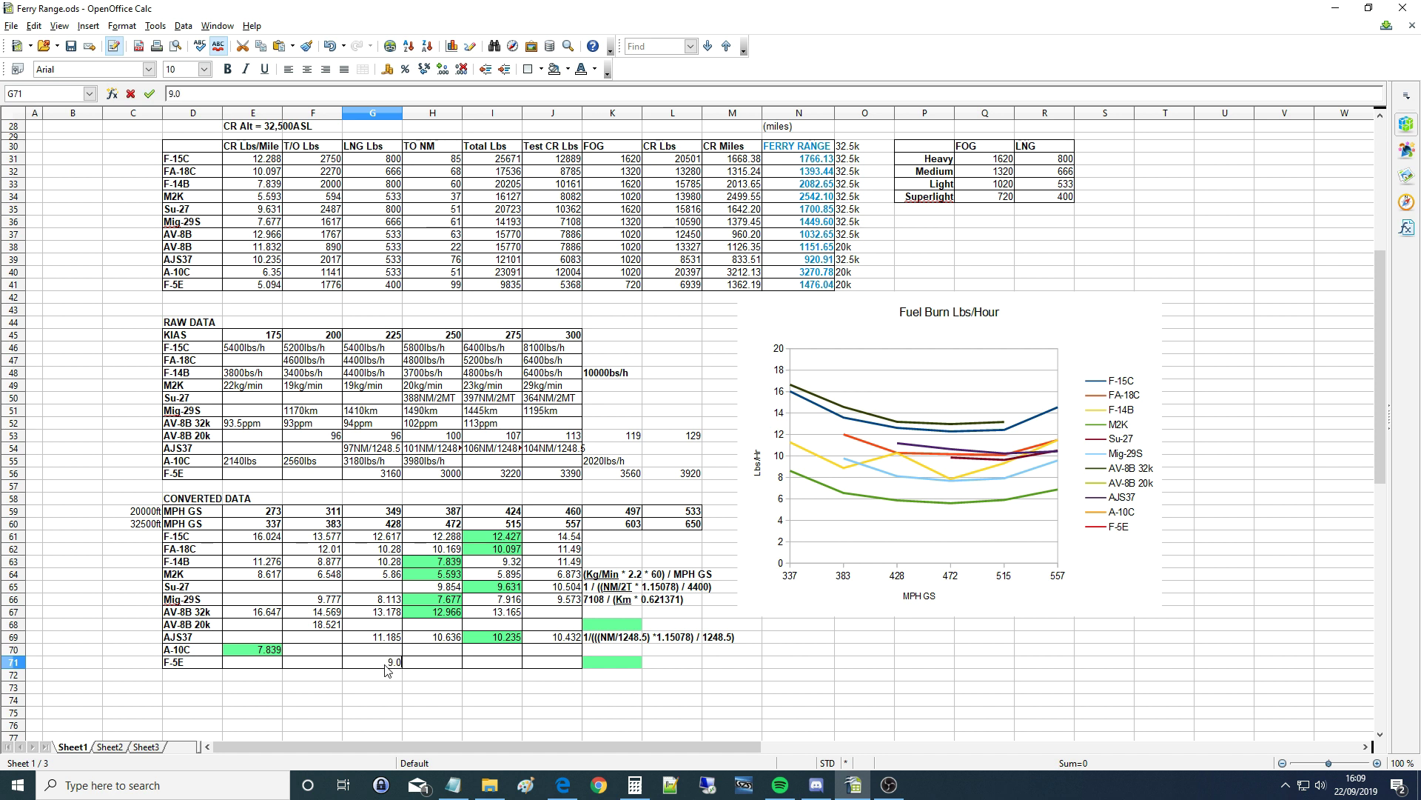
type("4")
Commit 9.054 in G71 and shade AV-8B 20k's lowest value 14.37 in K68 light green.
key("Return")
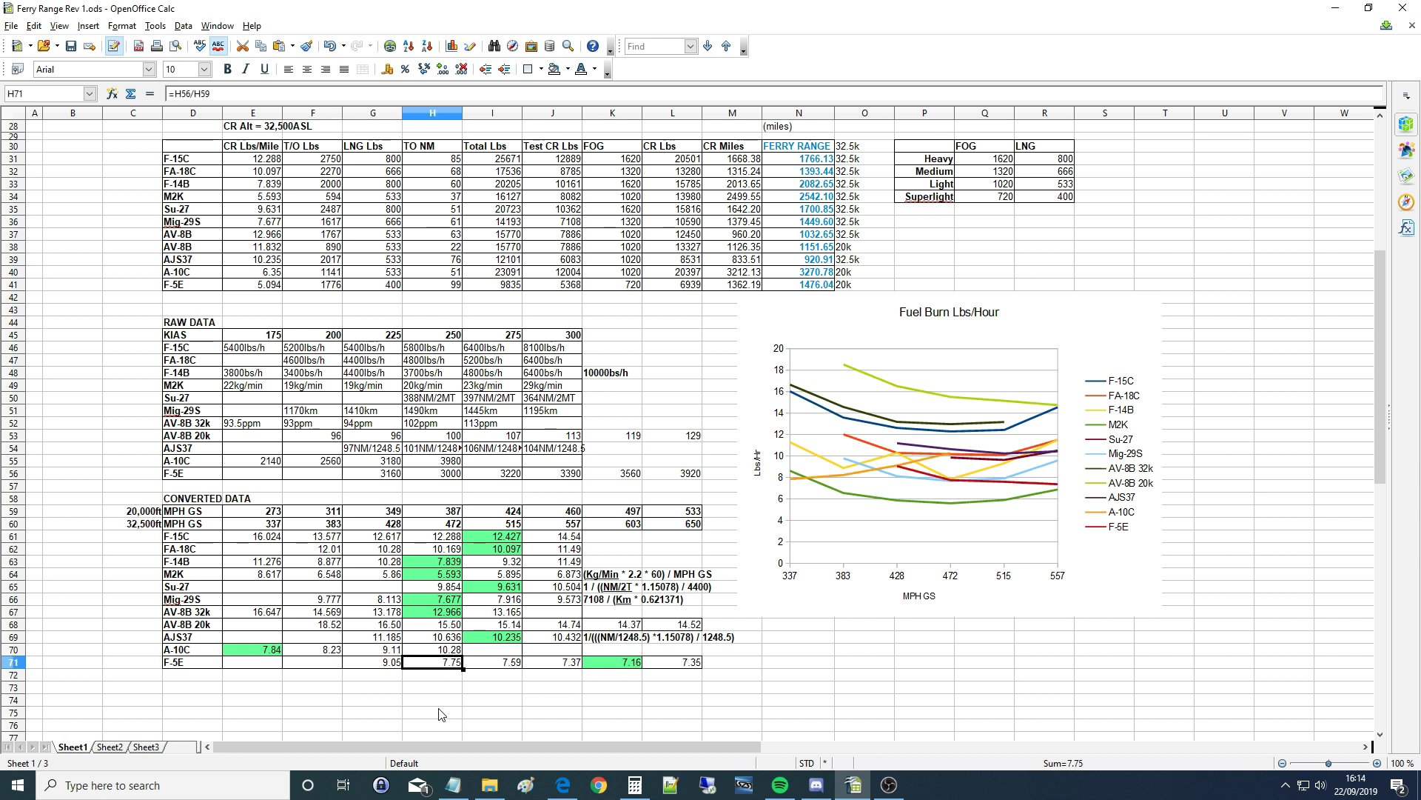
left_click(191, 627)
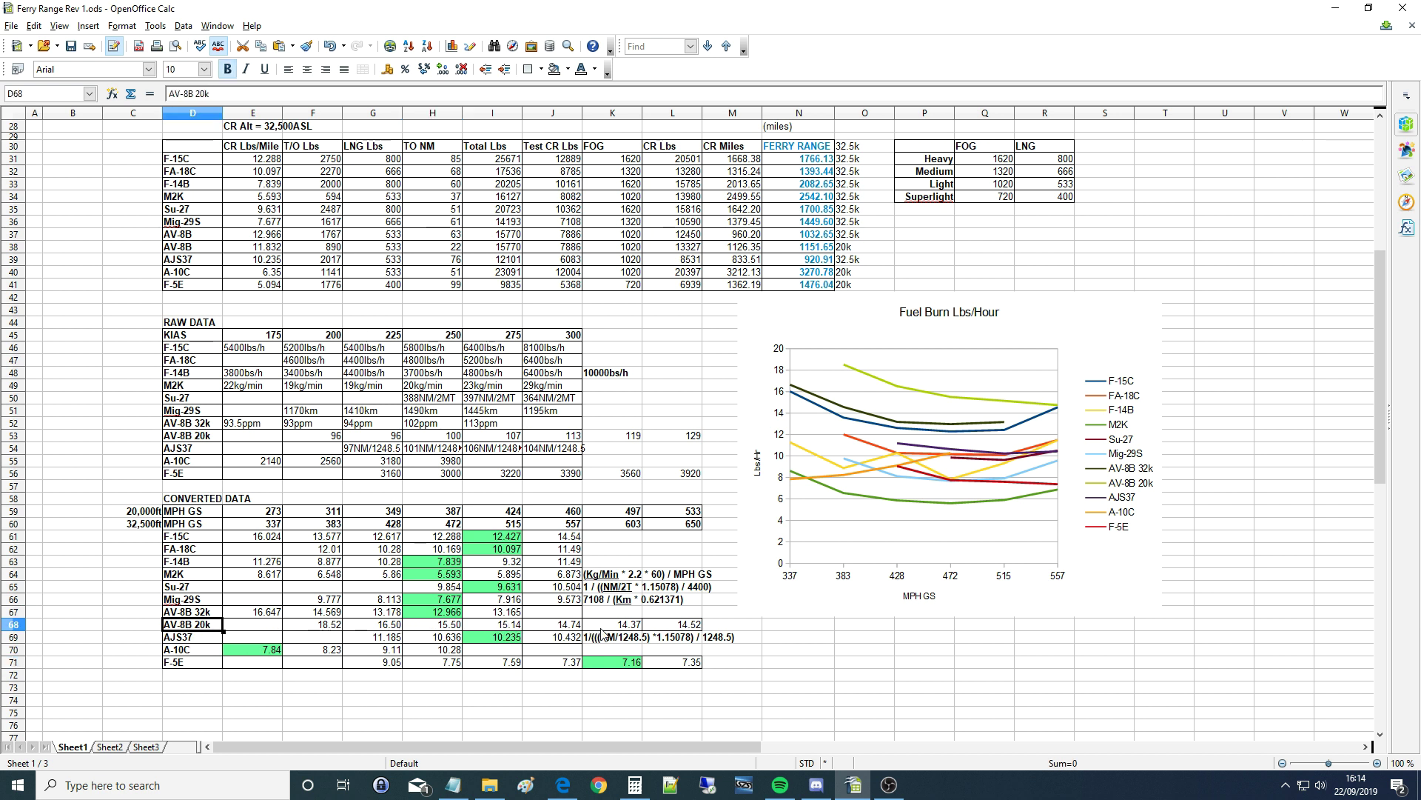
left_click(626, 631)
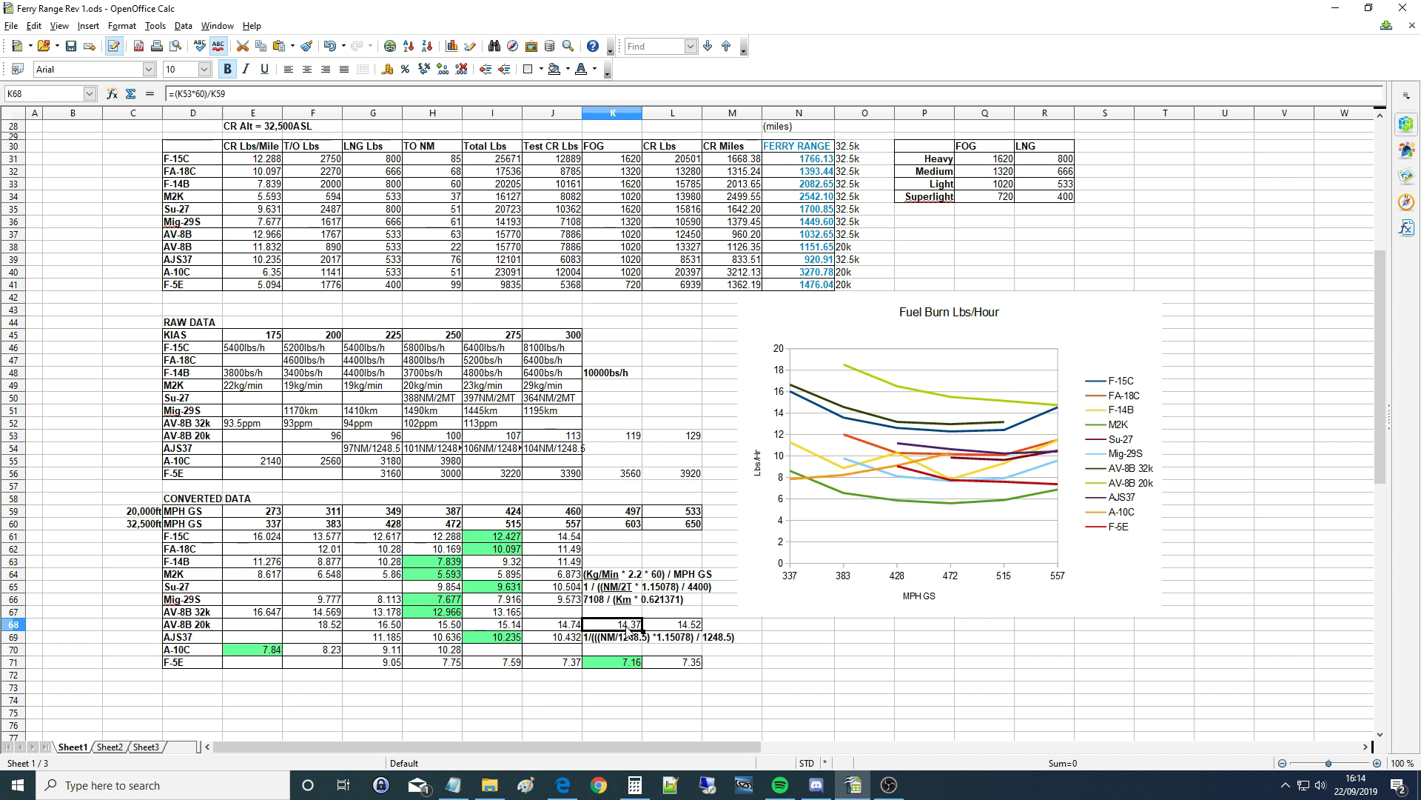
left_click(567, 68)
left_click(663, 126)
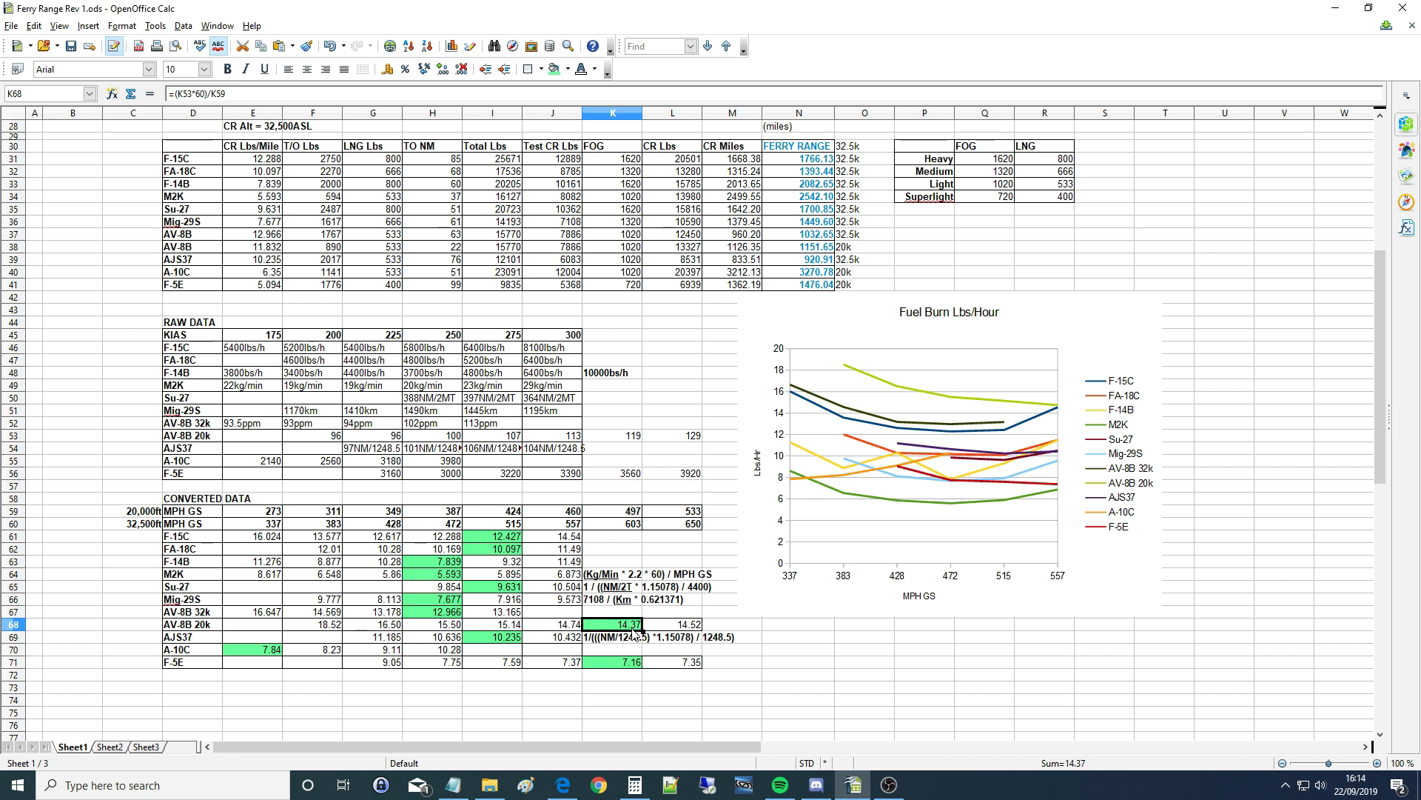
left_click(202, 250)
left_click(264, 251)
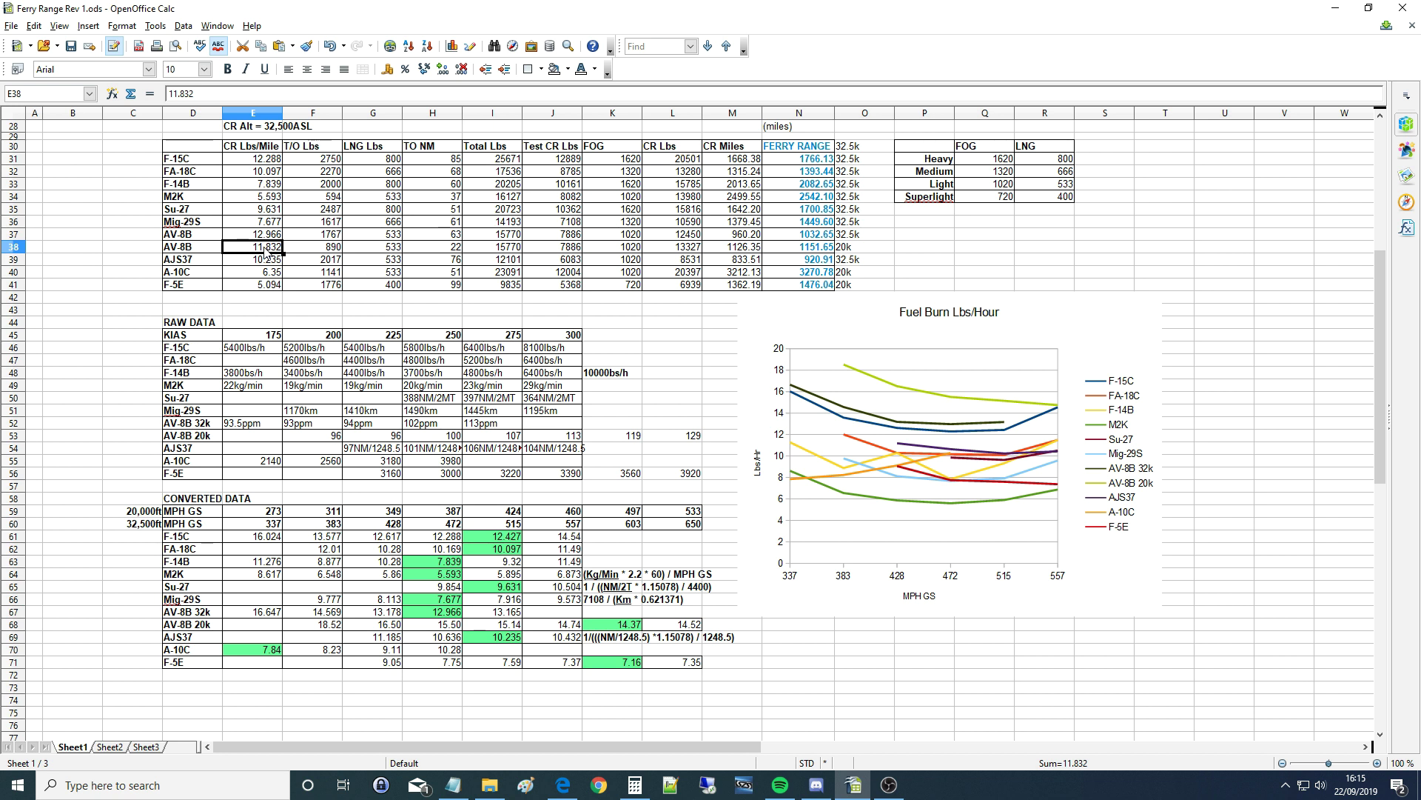
Enter 14.37 as the AV-8B 20k fuel-per-mile in E38.
type("1")
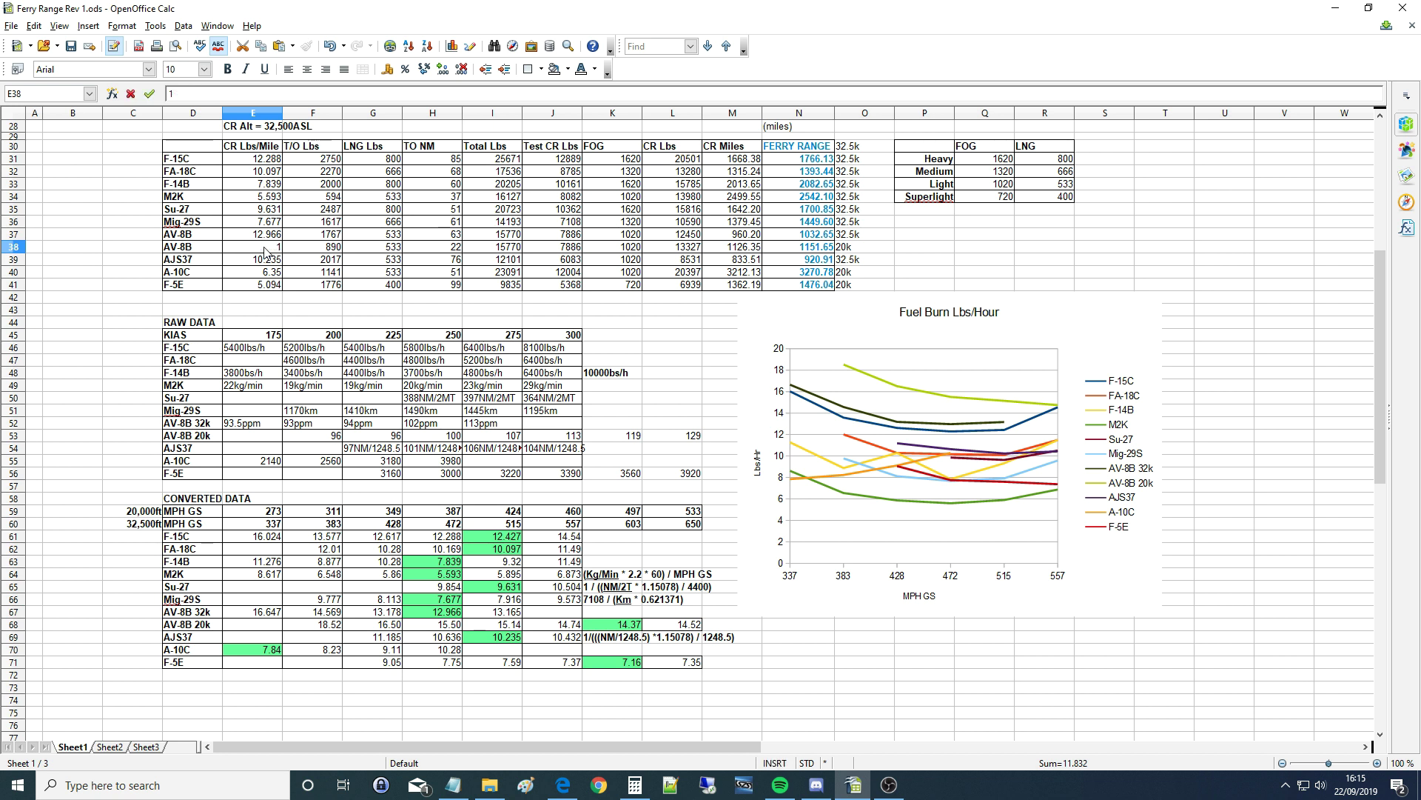
type("4.37")
key("Return")
type(".")
type("0.235")
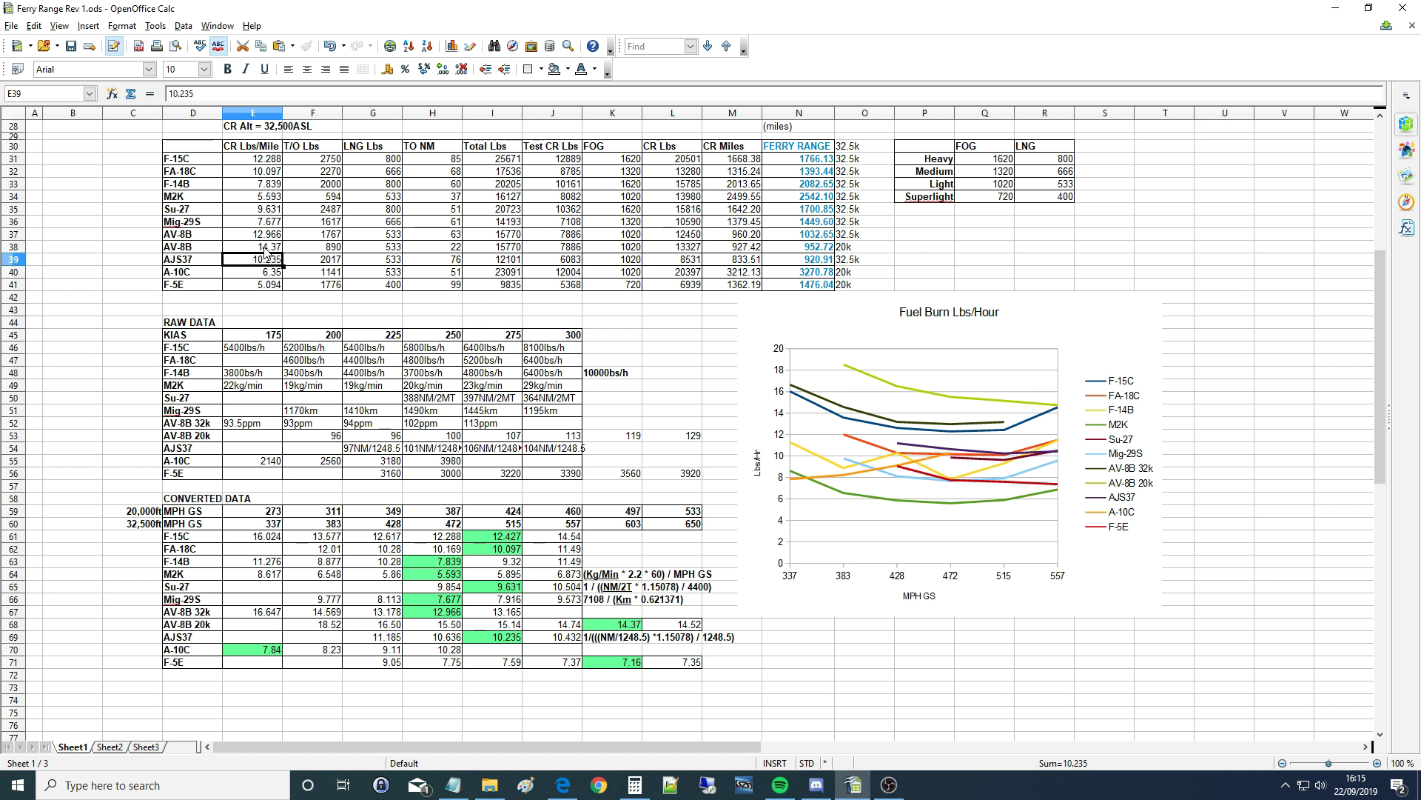
Make the recalculated 952.72 AV-8B 20k ferry range in N38 red.
left_click(791, 251)
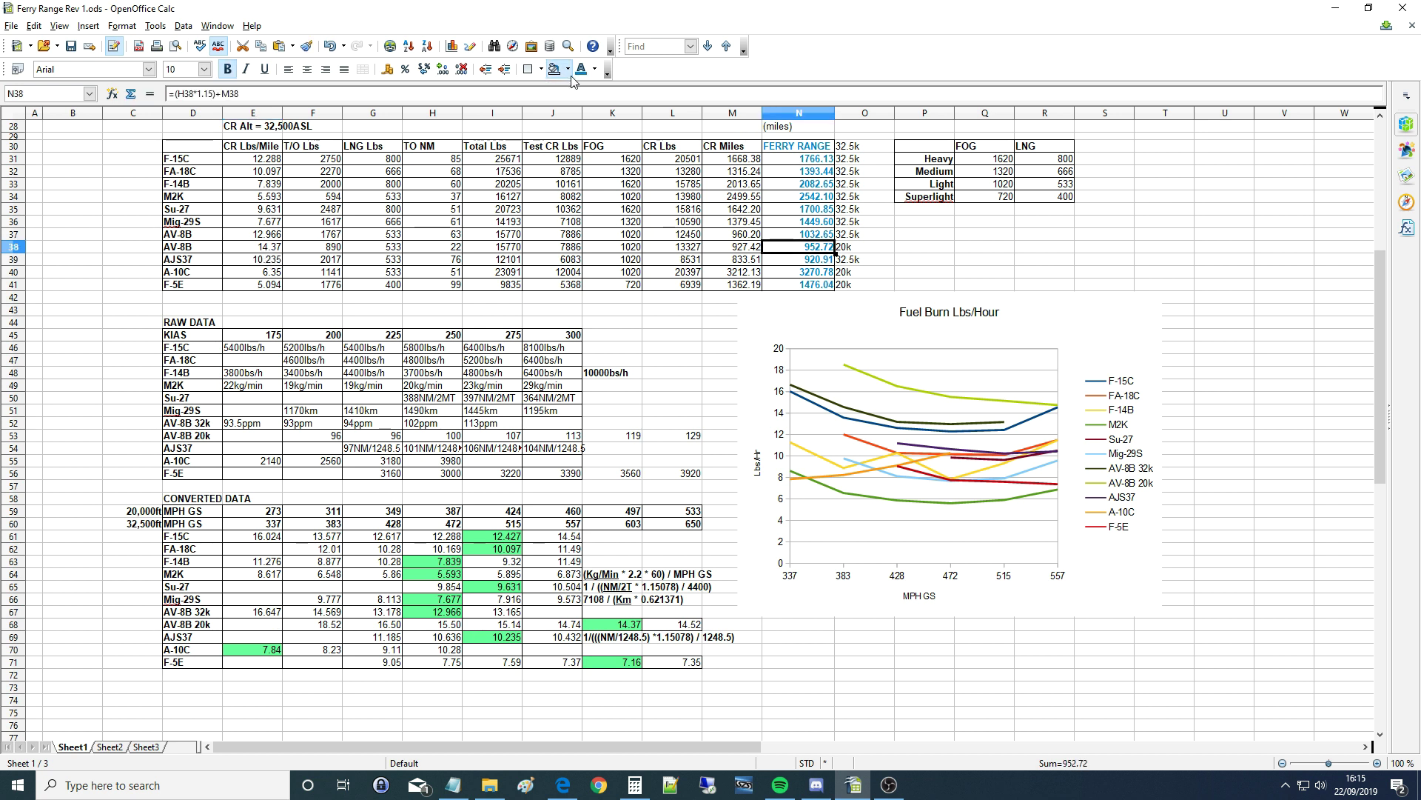
left_click(595, 69)
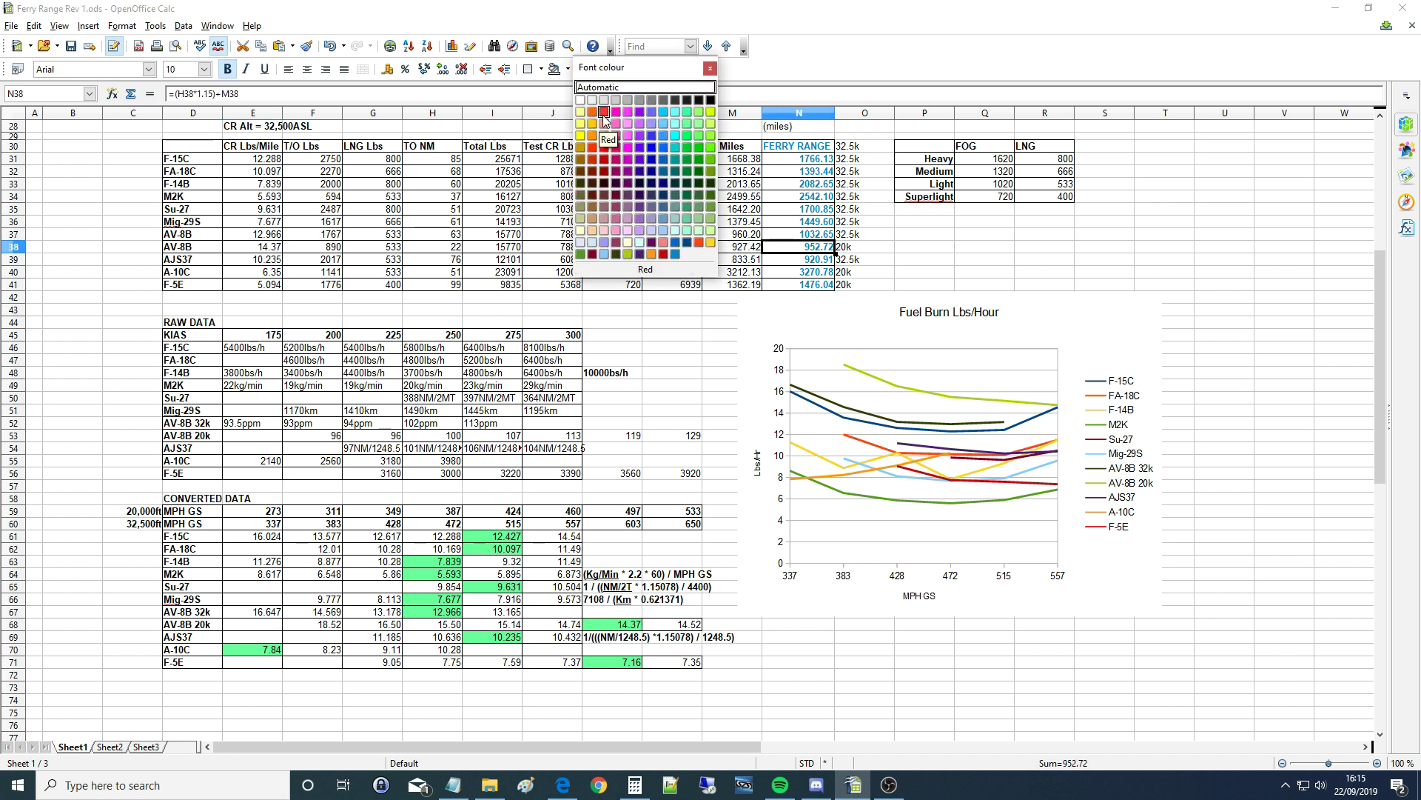
left_click(604, 135)
left_click(672, 347)
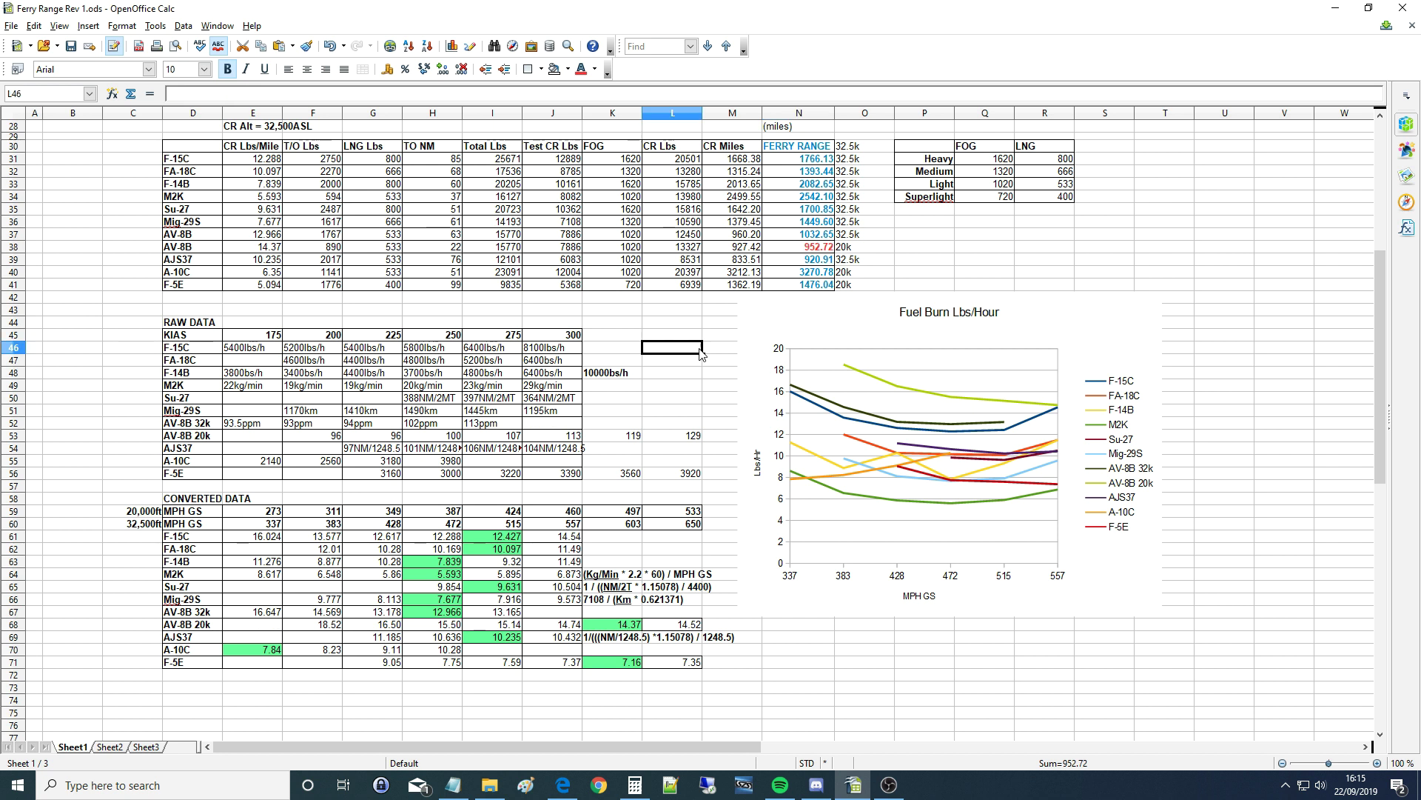
left_click(813, 249)
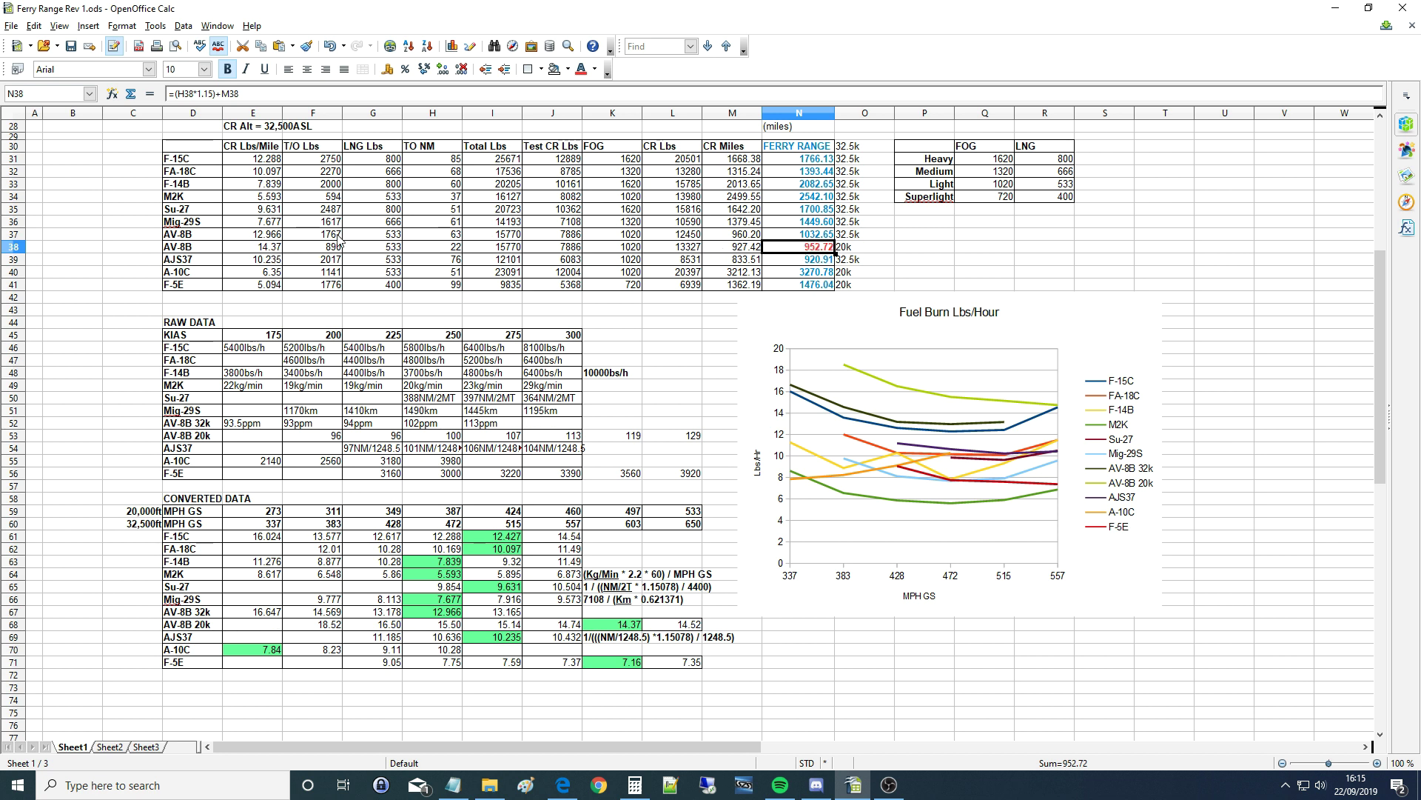
left_click(828, 235)
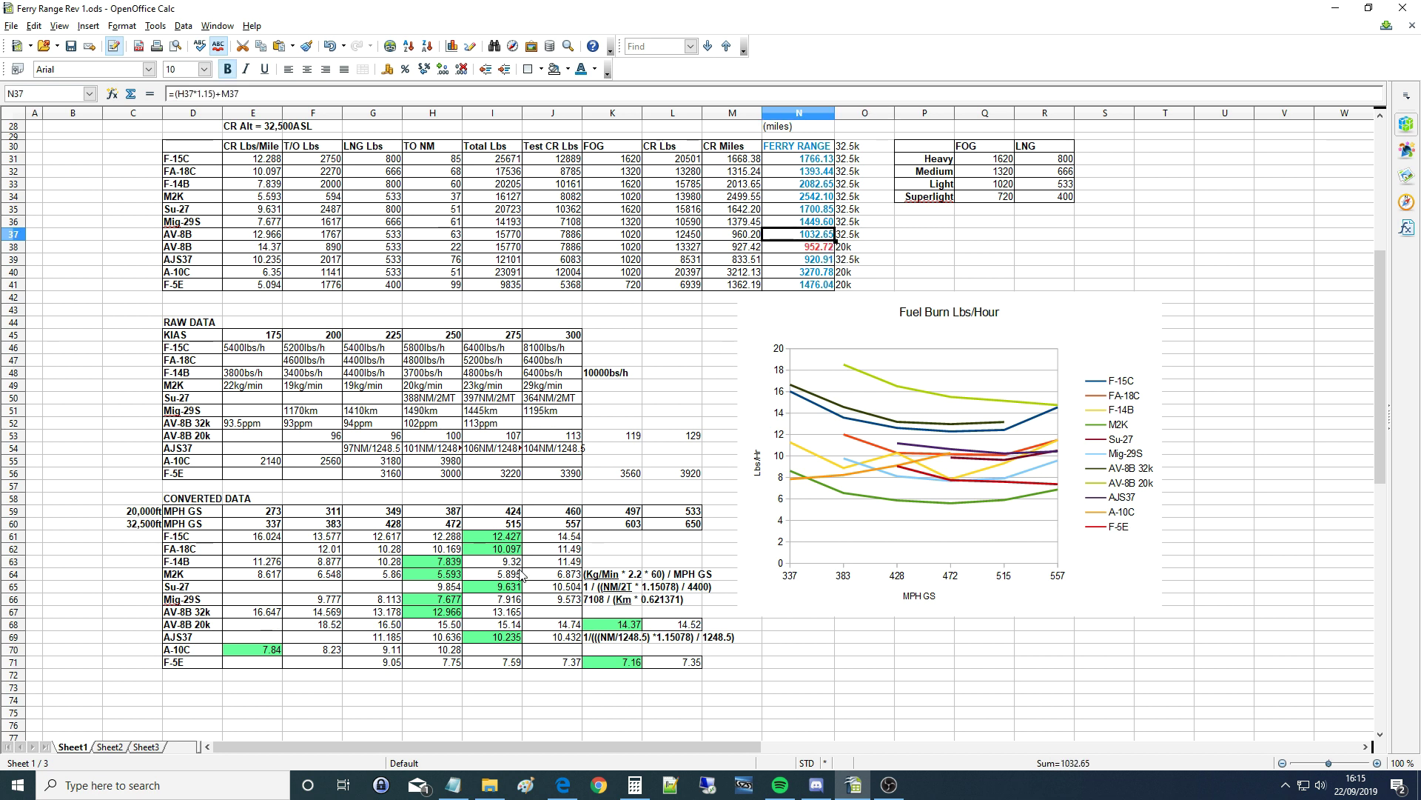
left_click(797, 252)
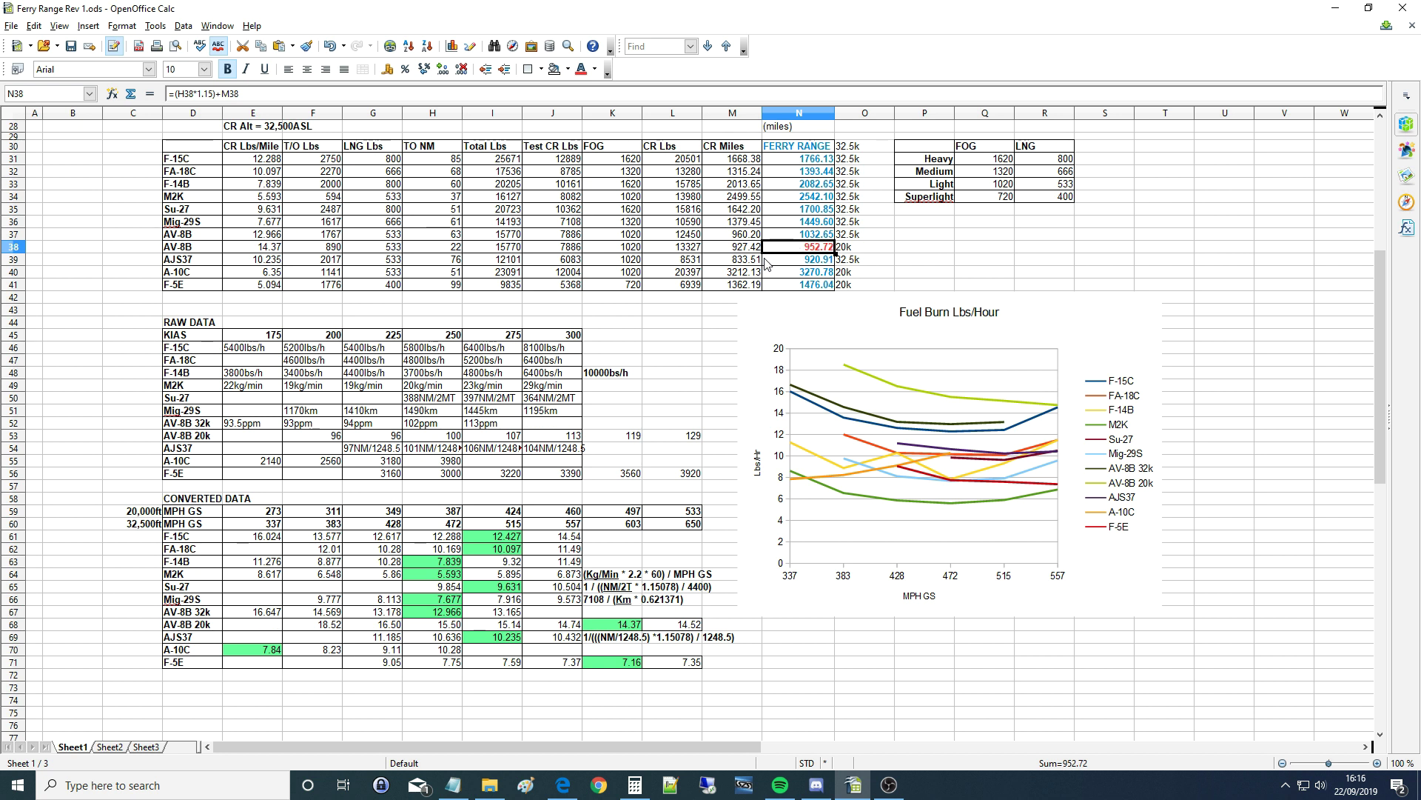
Replace the A-10C fuel-per-mile value 6.35 in E40 with 7.84.
left_click(190, 274)
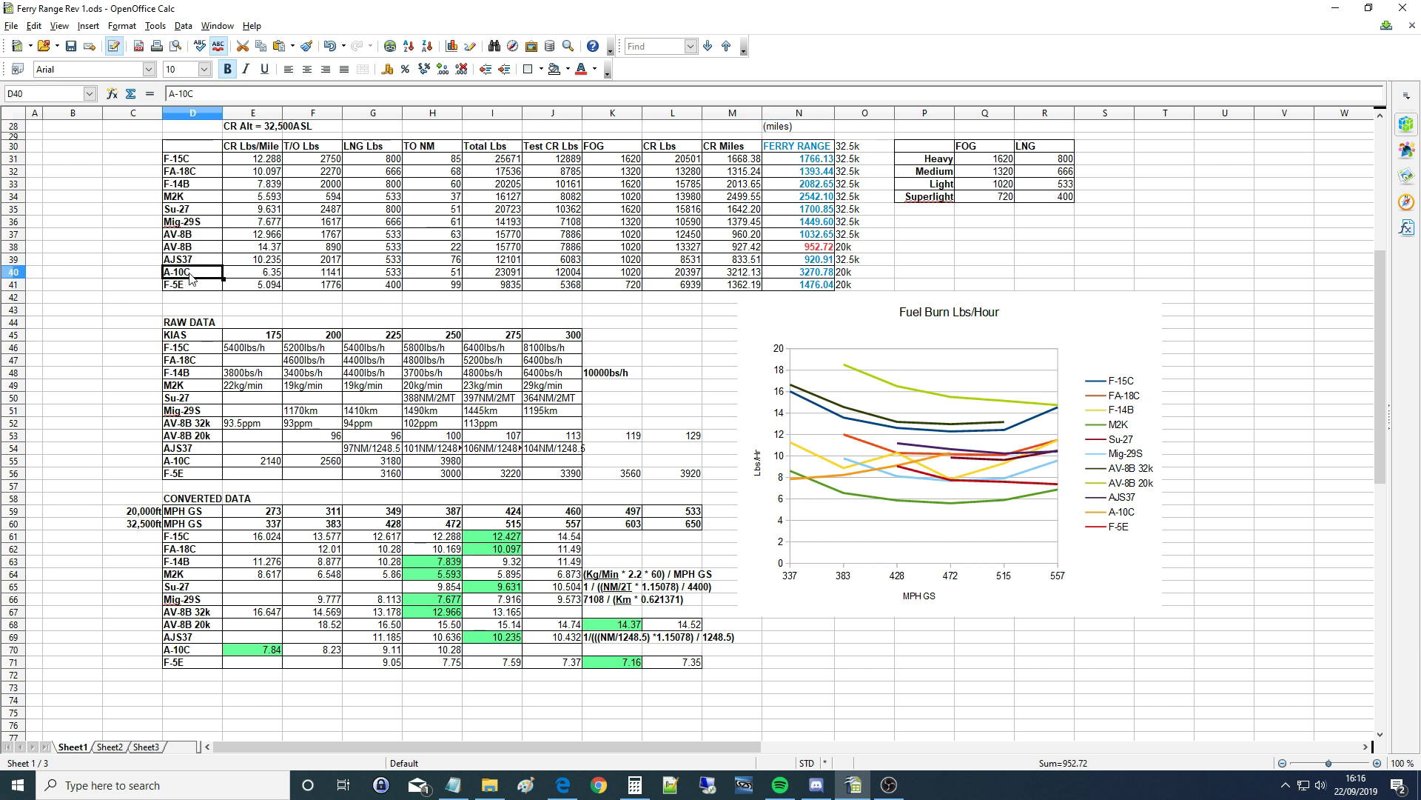
left_click(266, 653)
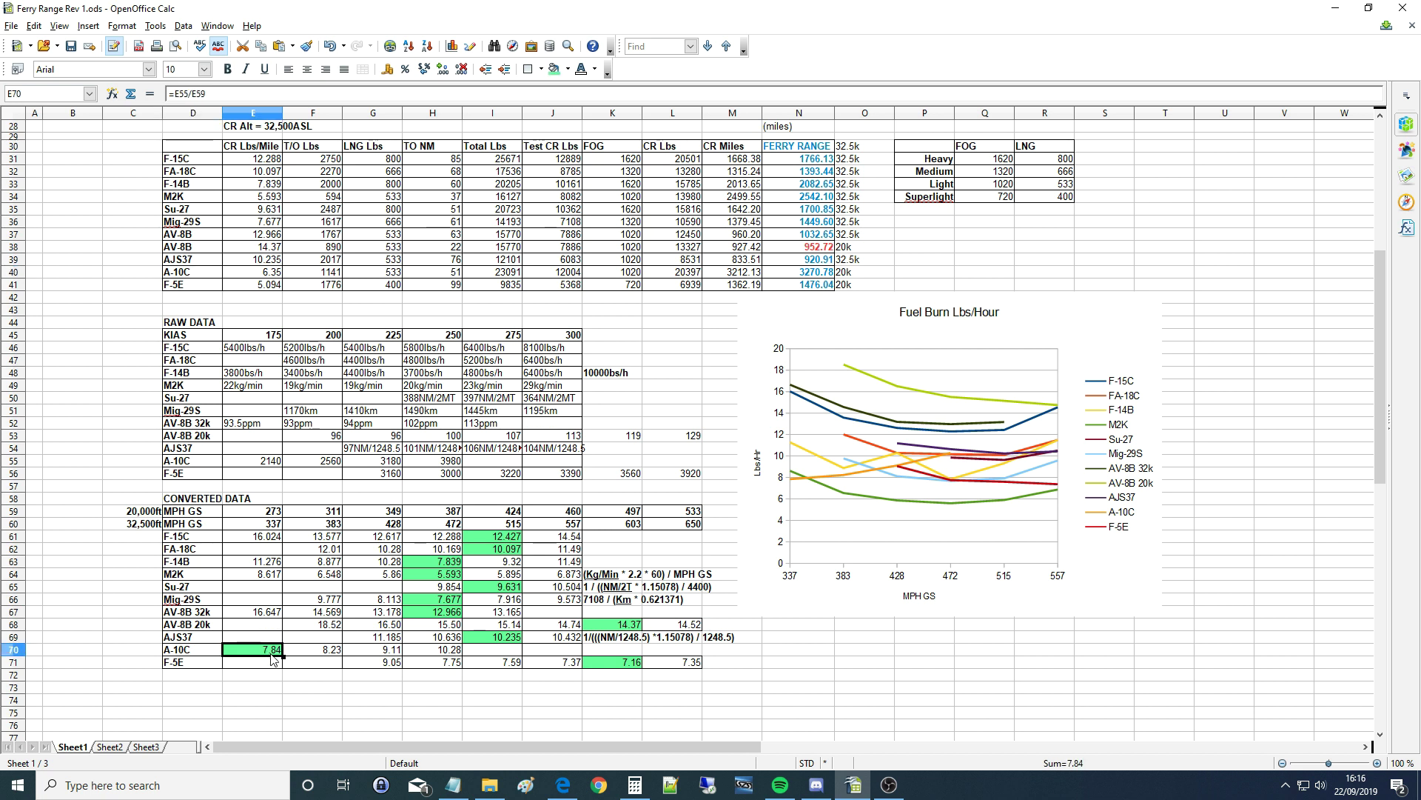
left_click(256, 274)
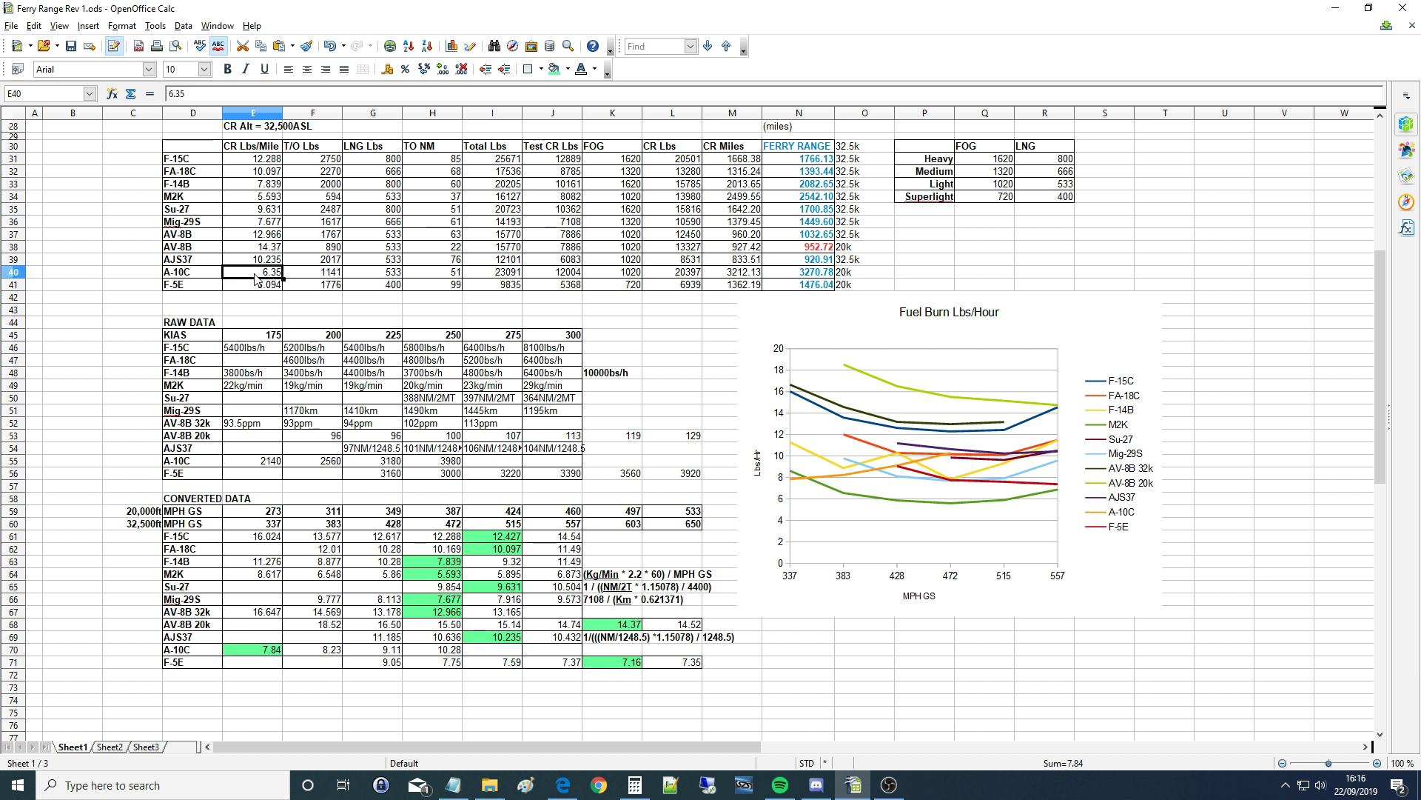
type("7.84")
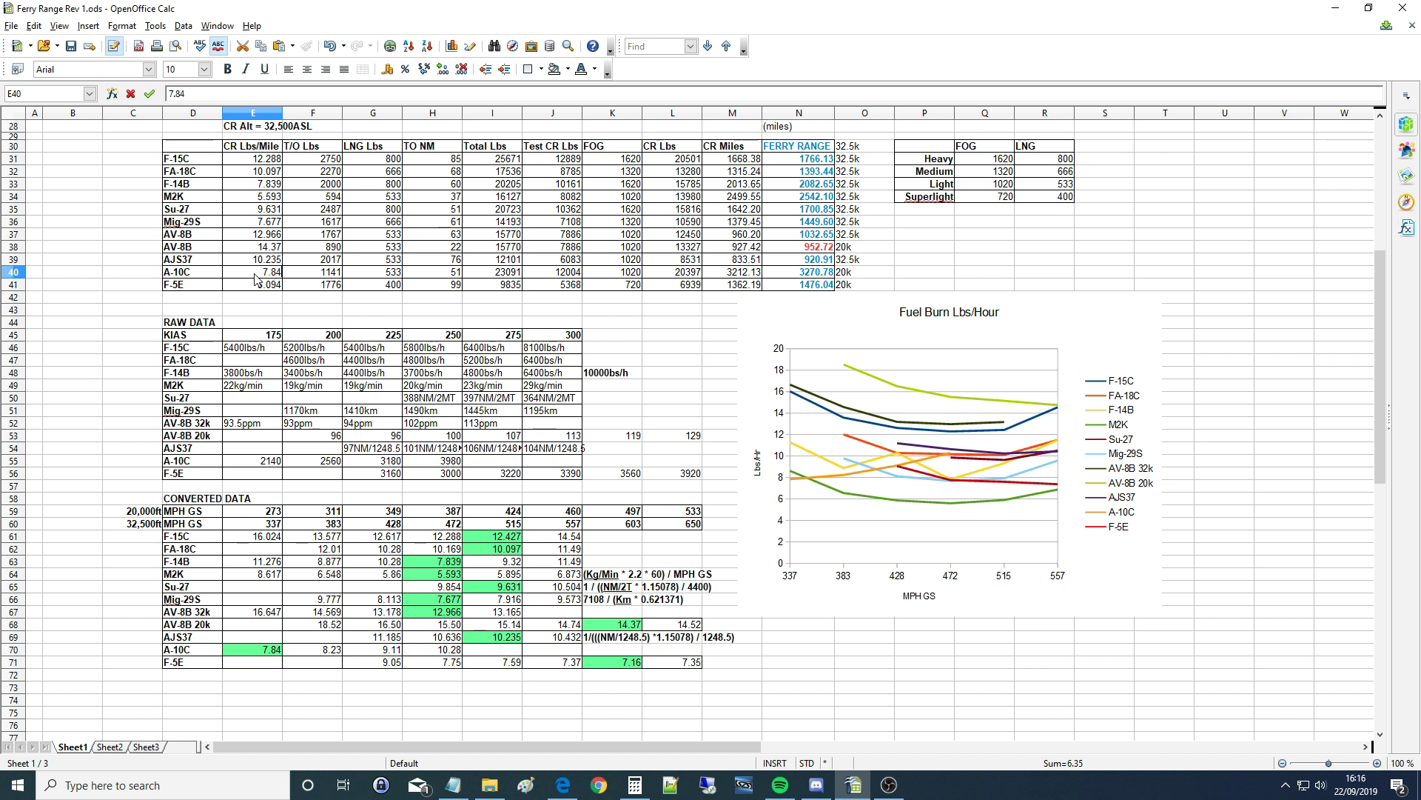
key("Return")
Make the recalculated A-10C ferry range 2660.31 in N40 red.
left_click(815, 272)
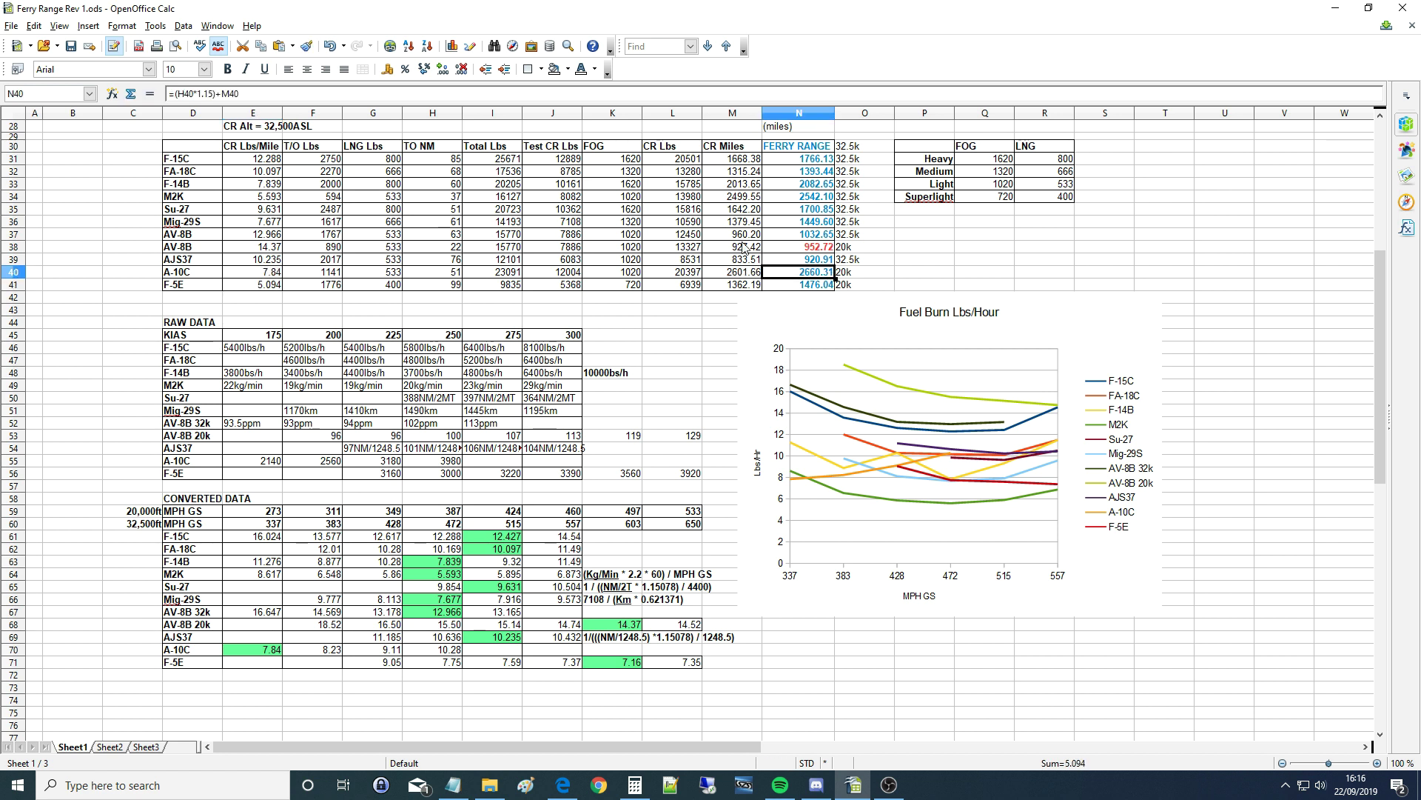
left_click(568, 69)
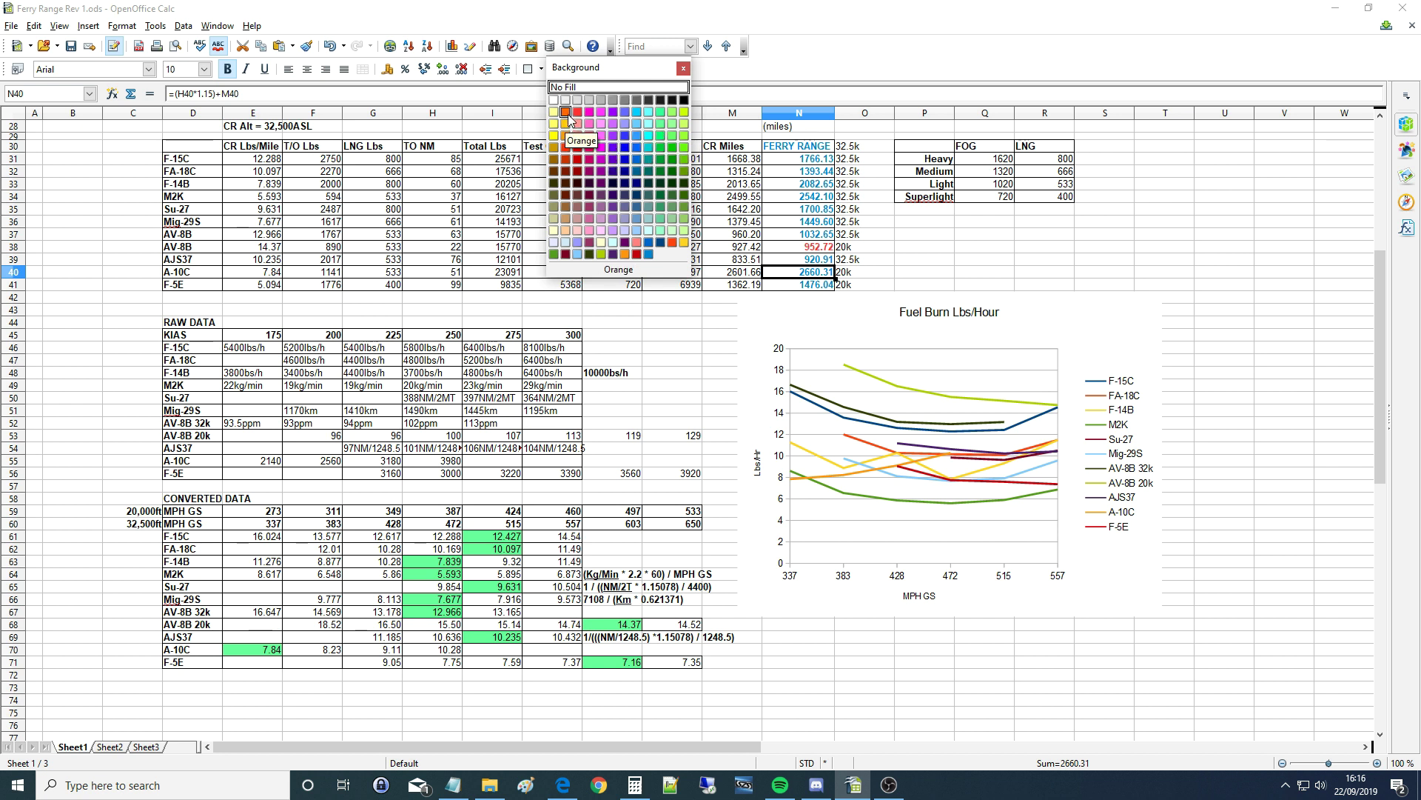
left_click(785, 323)
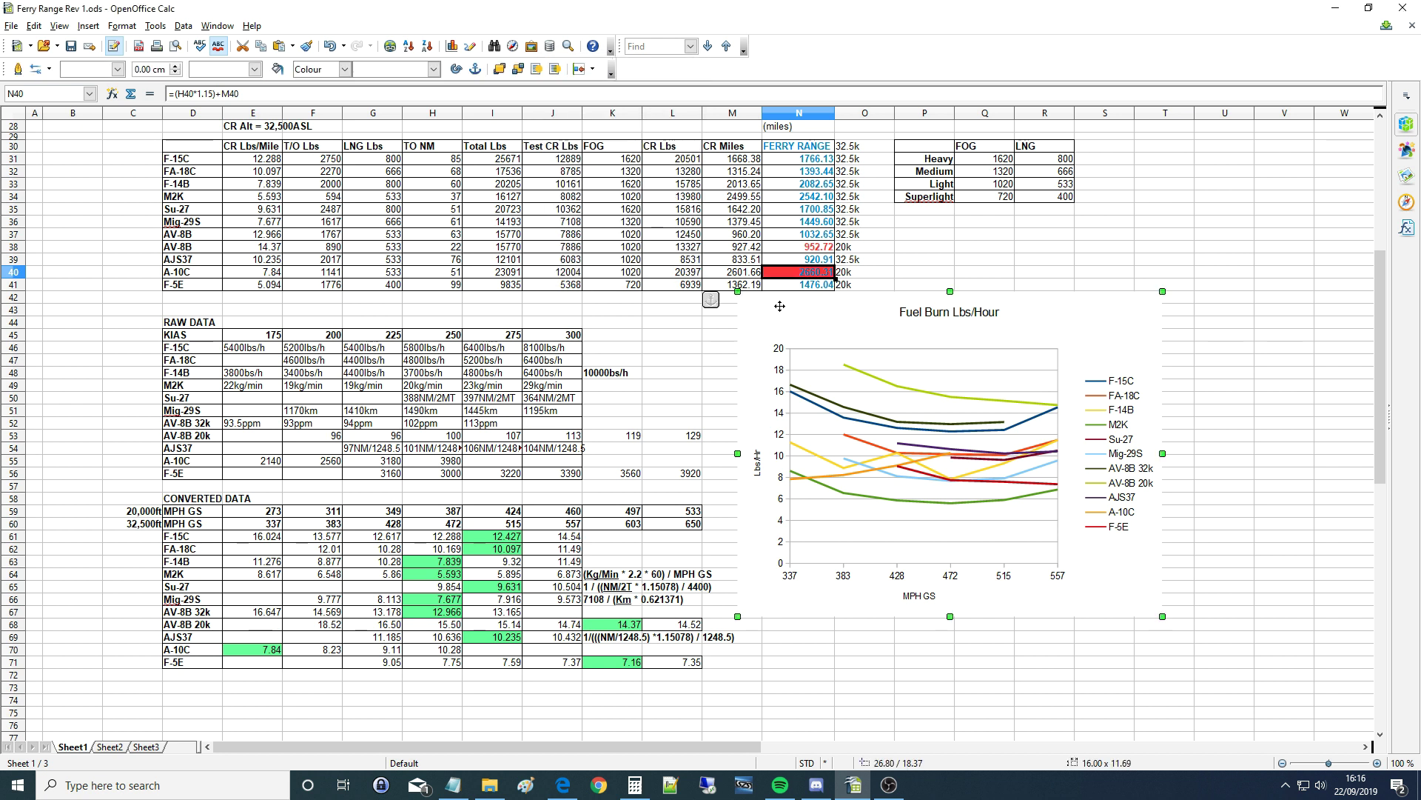
left_click(800, 274)
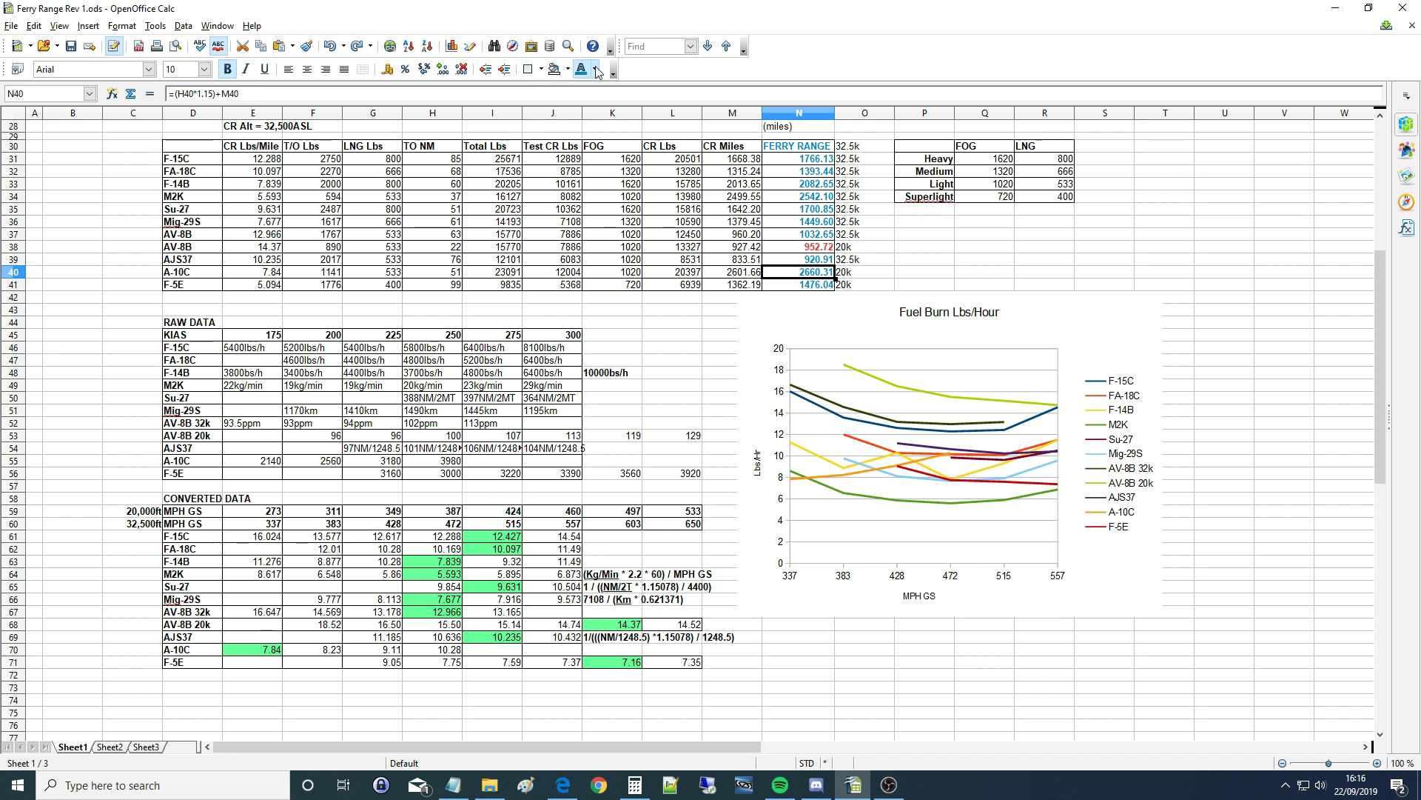
left_click(594, 69)
left_click(672, 222)
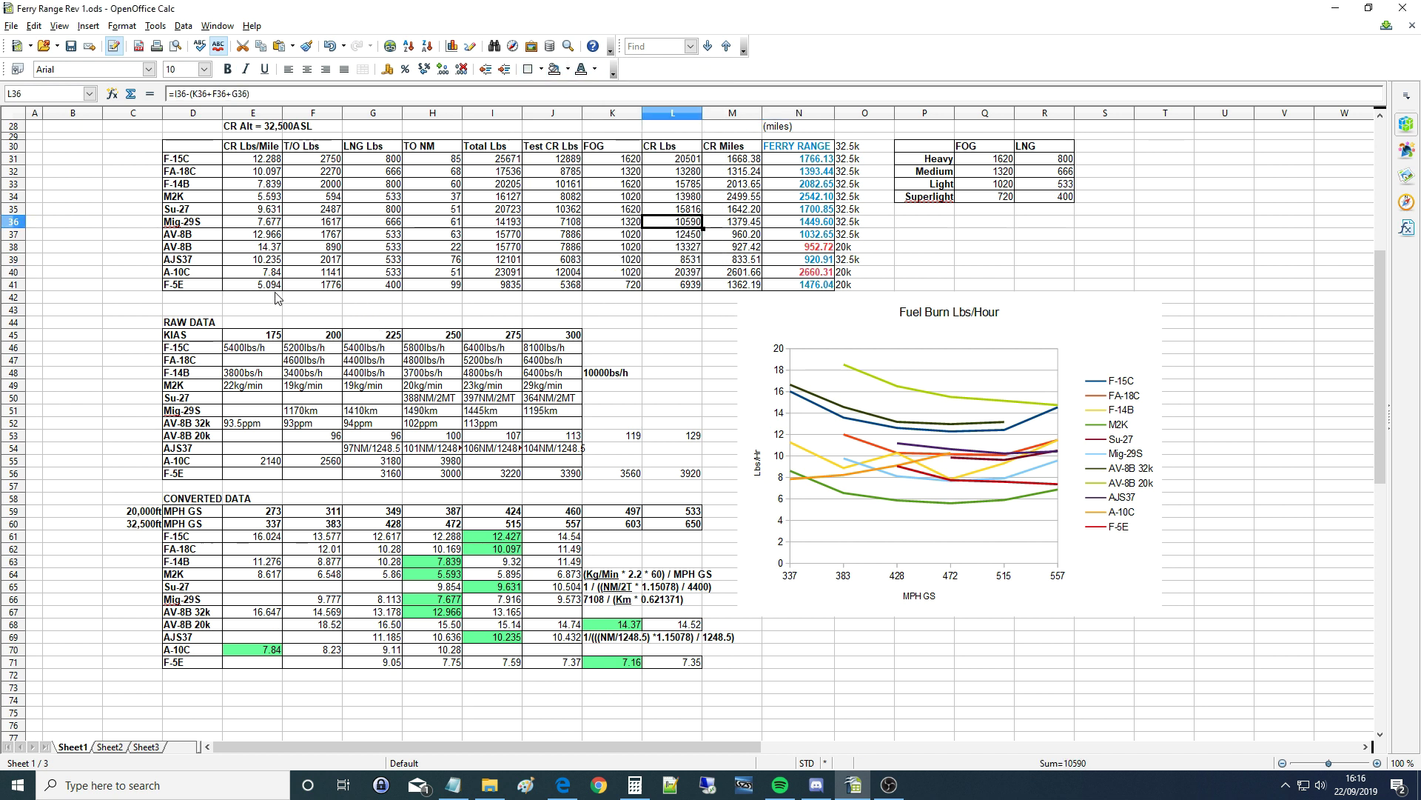
Change the F-5E fuel-per-mile value in E41 to 7.16.
left_click(610, 664)
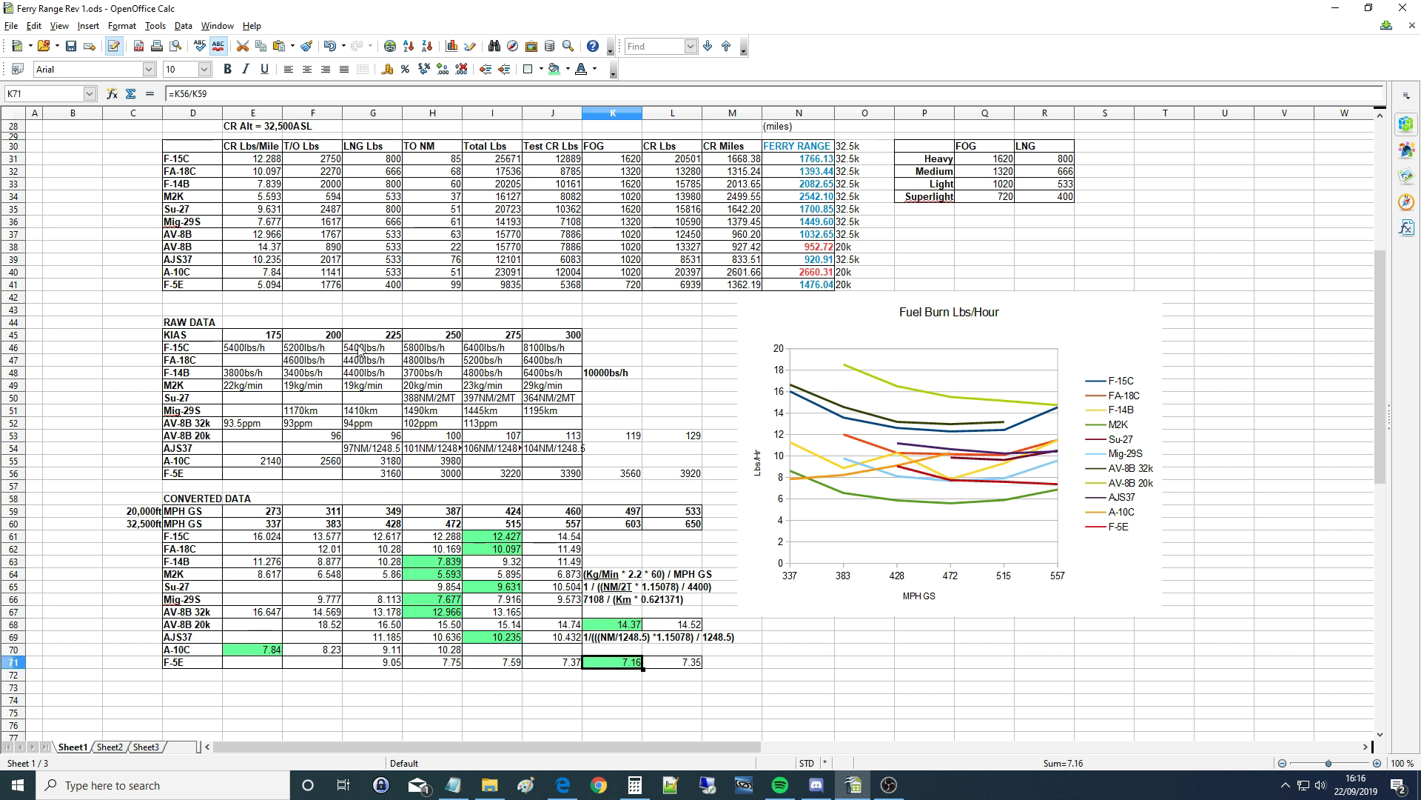
left_click(268, 285)
type("7.16")
key("Return")
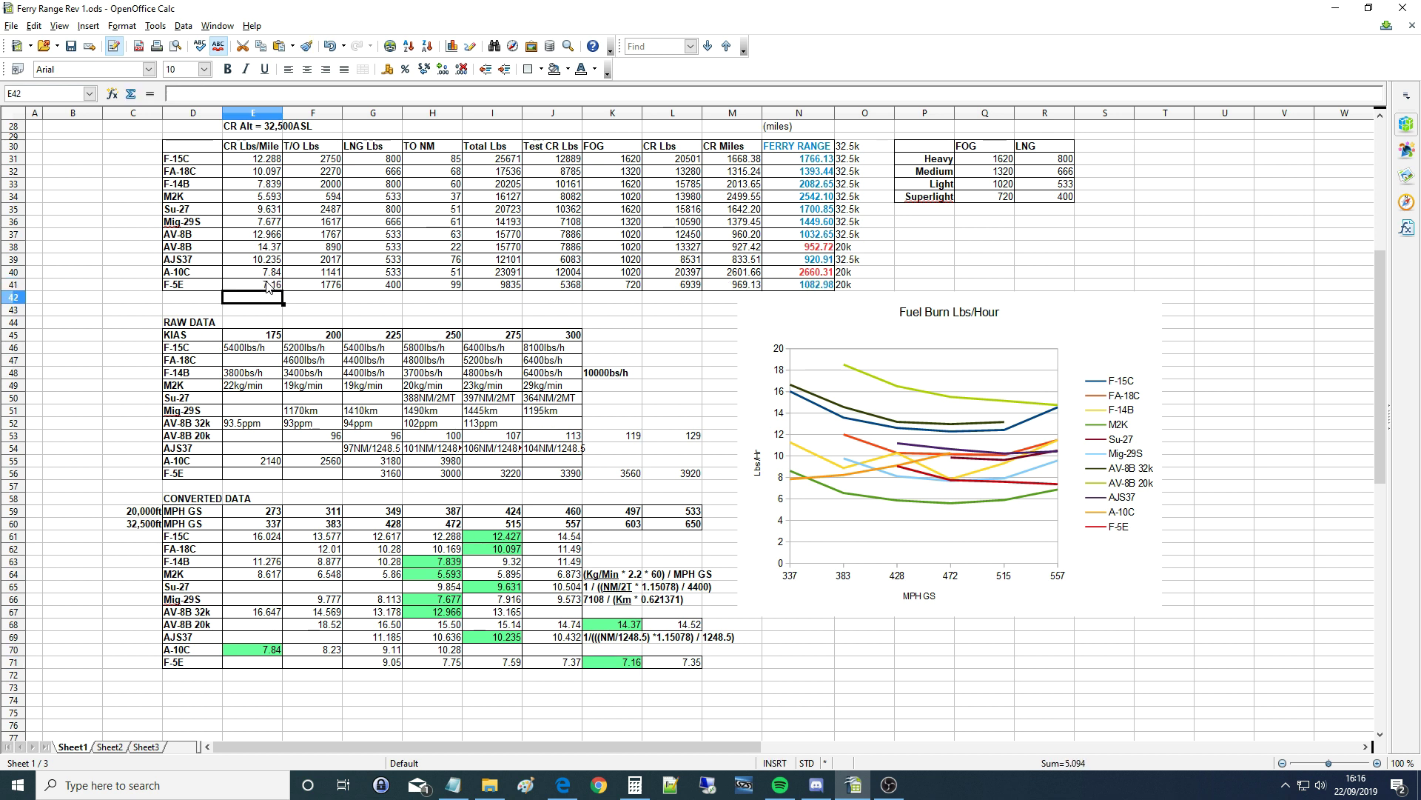
Make the F-5E ferry range 1082.98 in N41 red and save the spreadsheet.
left_click(811, 289)
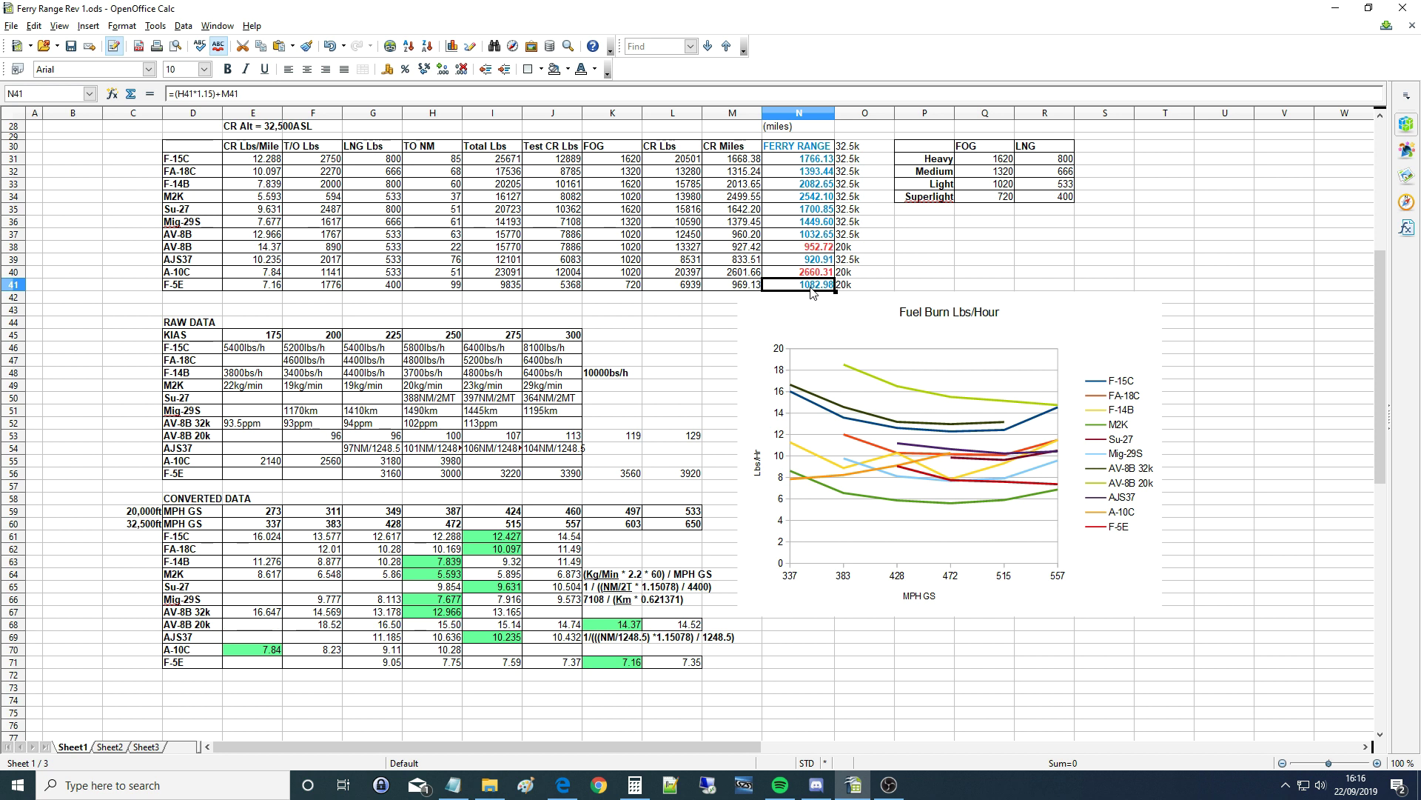
left_click(594, 69)
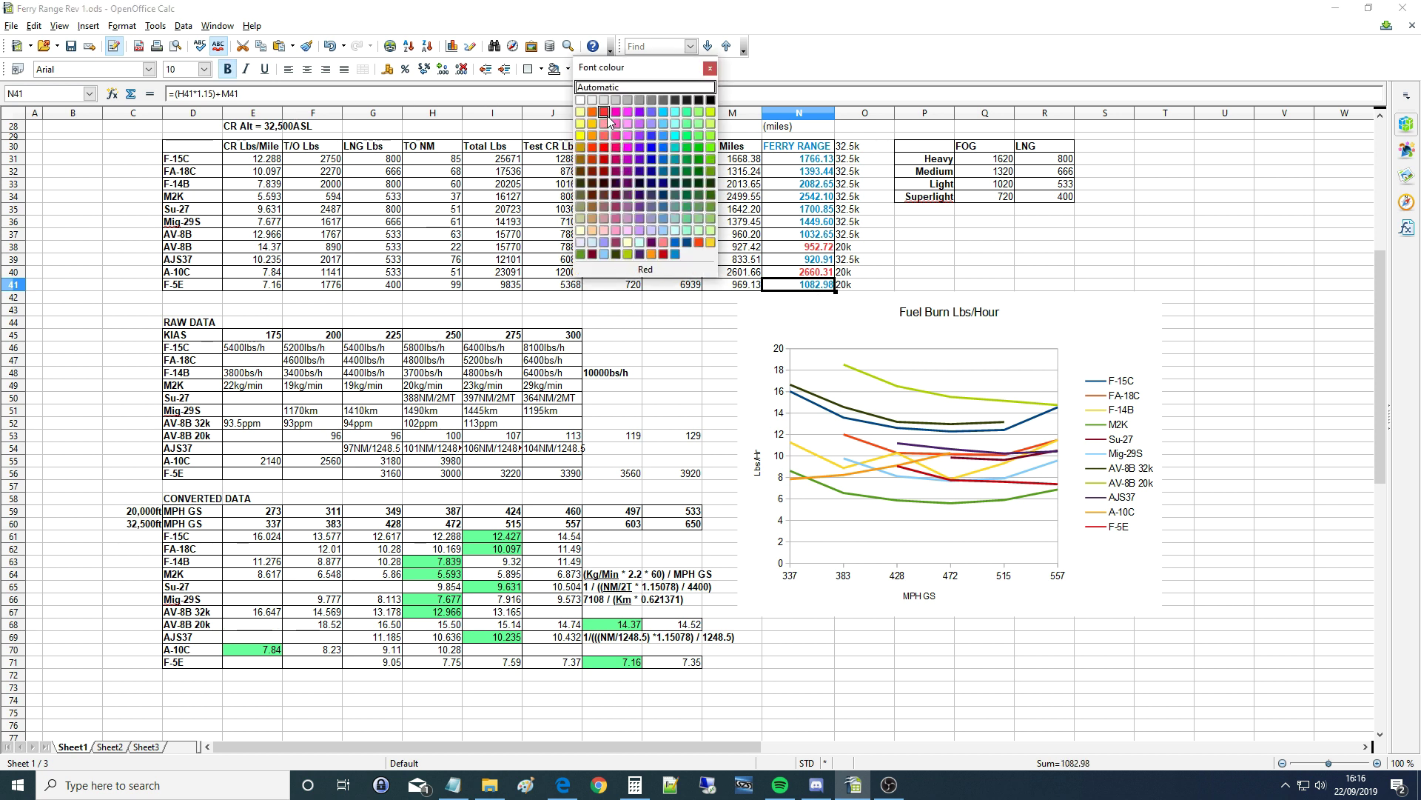
left_click(616, 147)
left_click(675, 297)
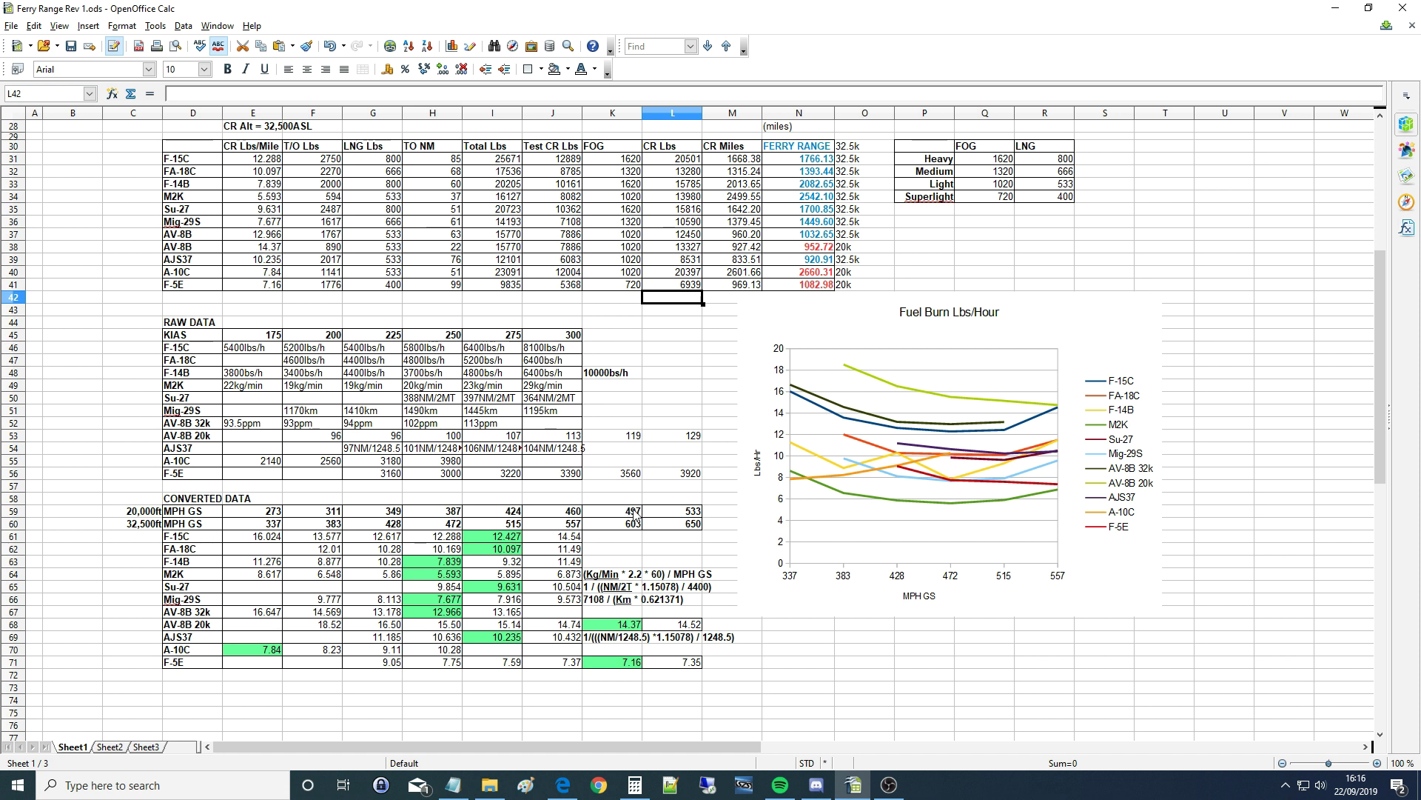
left_click(71, 46)
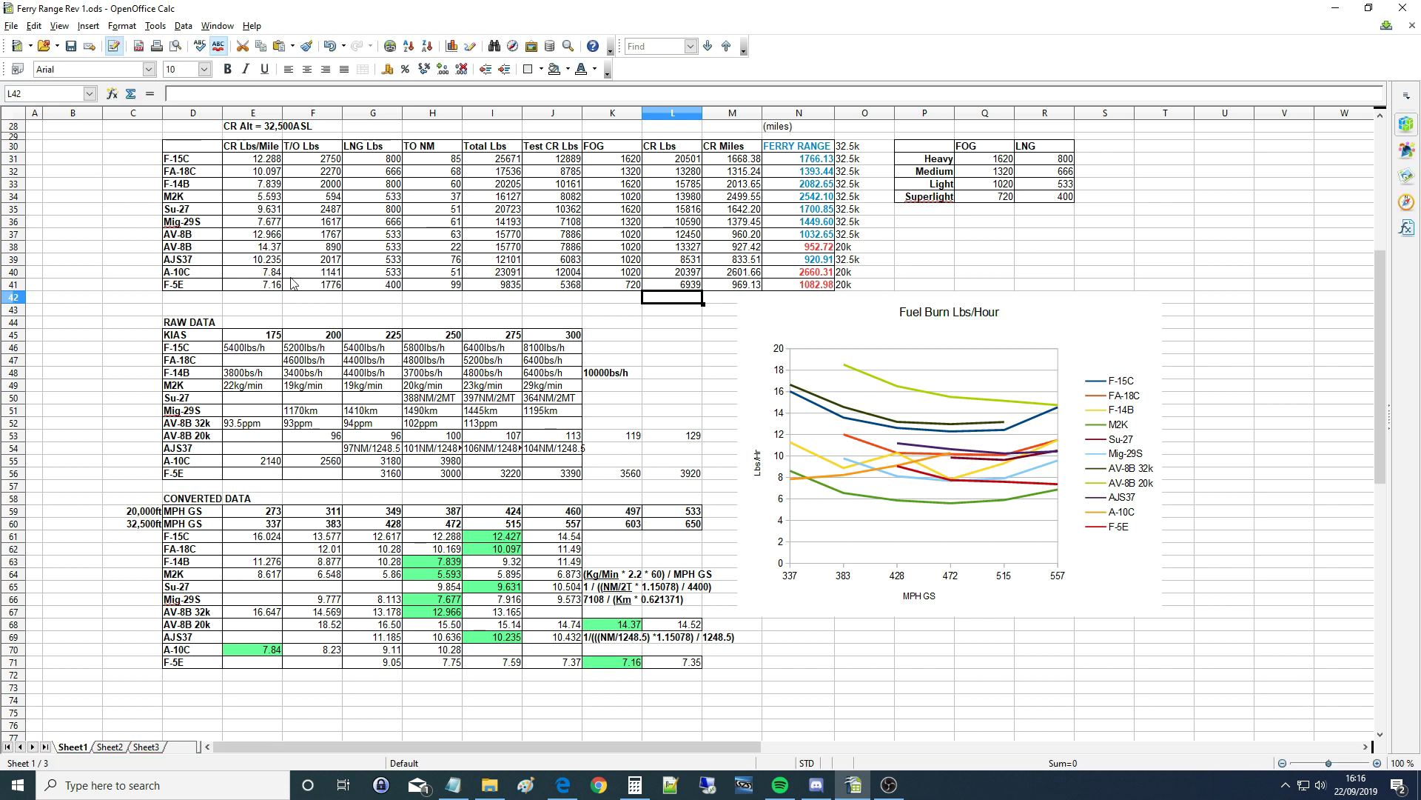
left_click(846, 286)
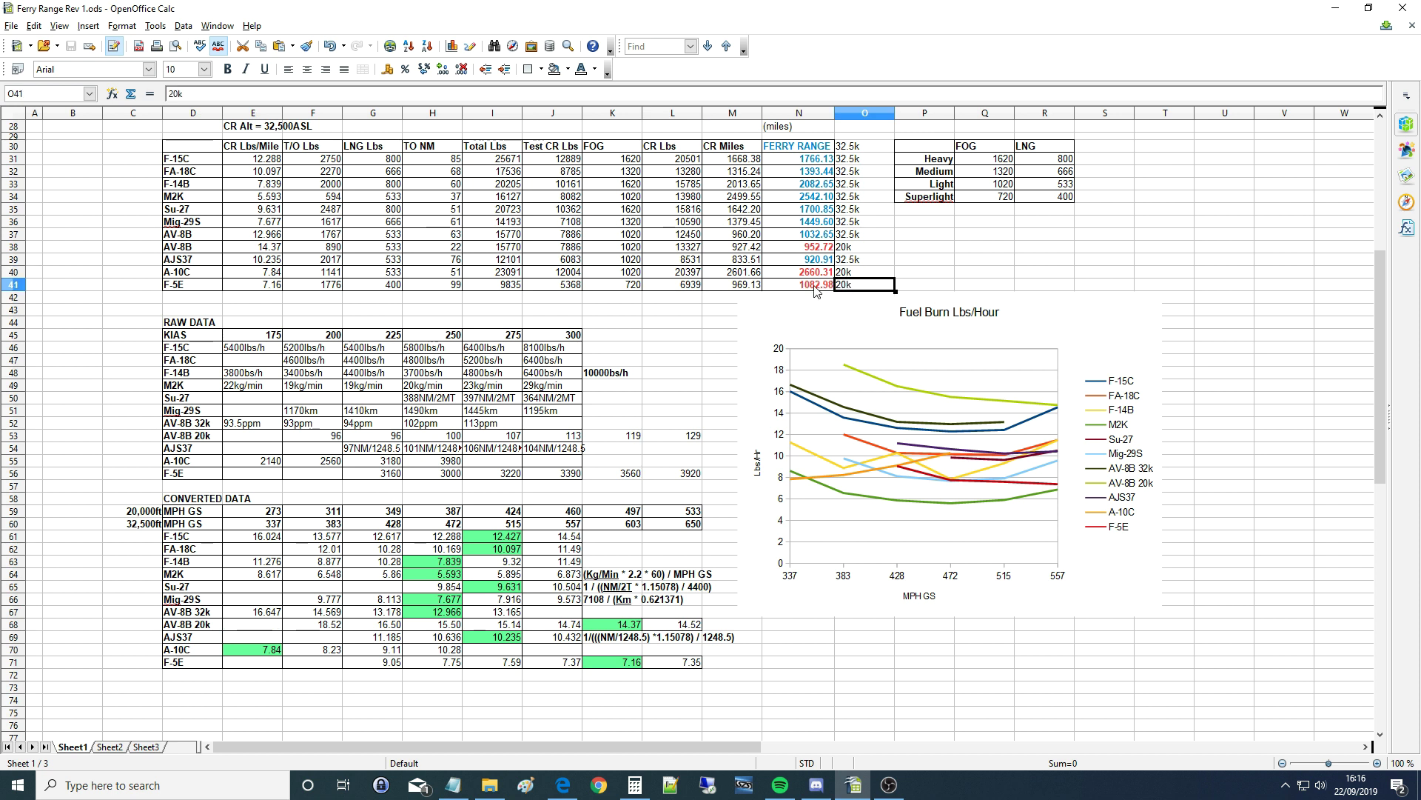
left_click(815, 286)
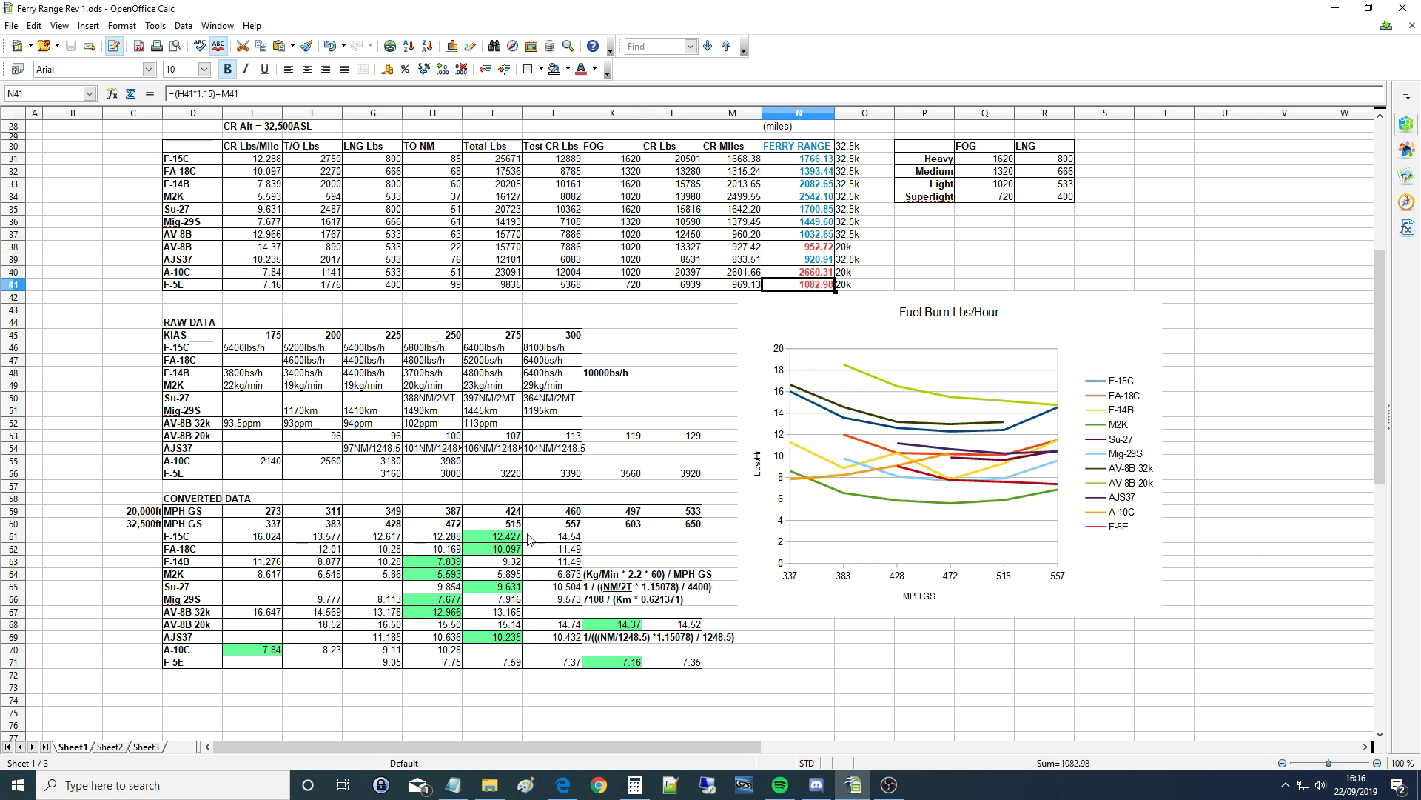